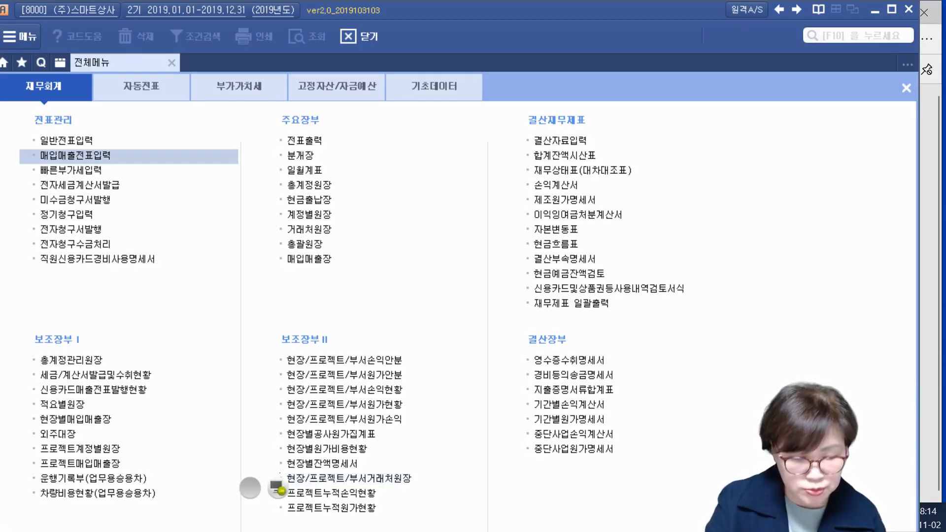
Mark 매입매출전표입력, 빠른부가세입력 and the 부가가치세 section in red, writing 유형.
mouse_move(37, 165)
mouse_down()
mouse_move(111, 166)
mouse_move(42, 149)
mouse_move(40, 165)
mouse_up()
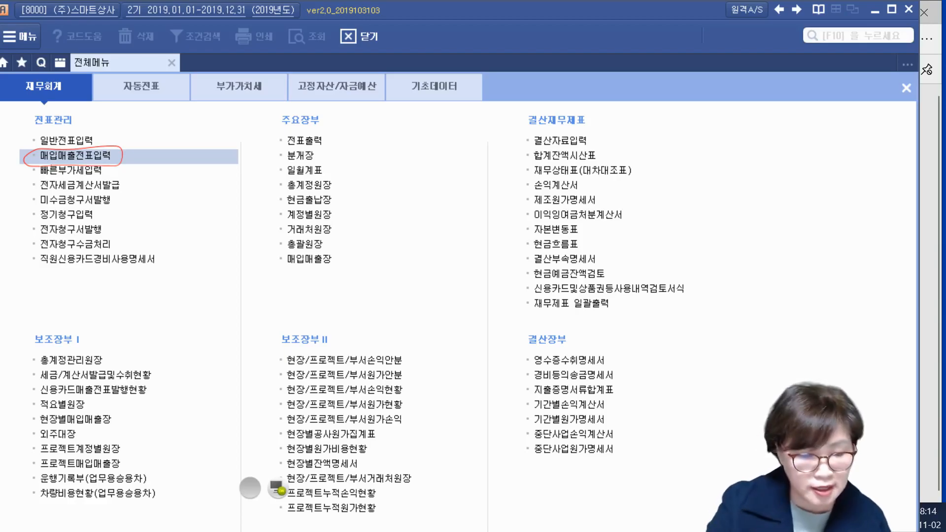
drag(31, 174, 103, 175)
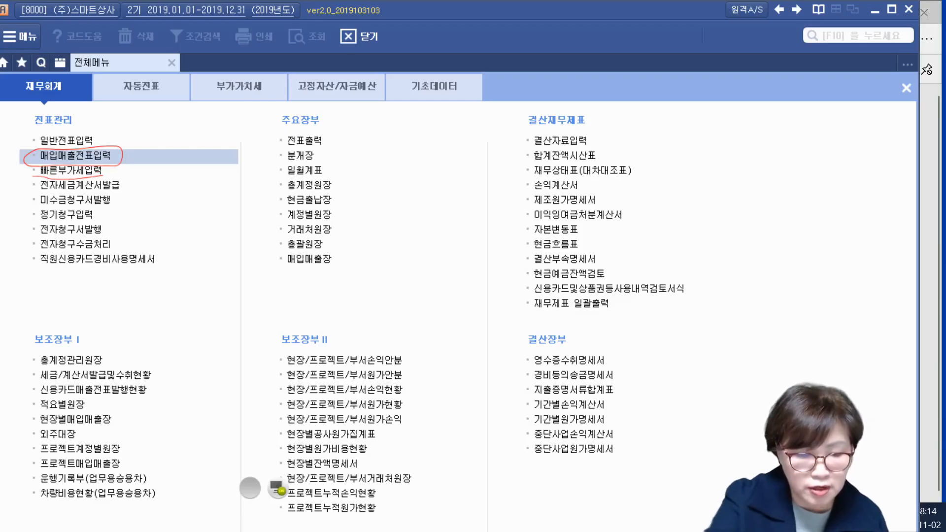
mouse_move(52, 179)
mouse_down()
mouse_move(56, 144)
mouse_move(94, 186)
mouse_up()
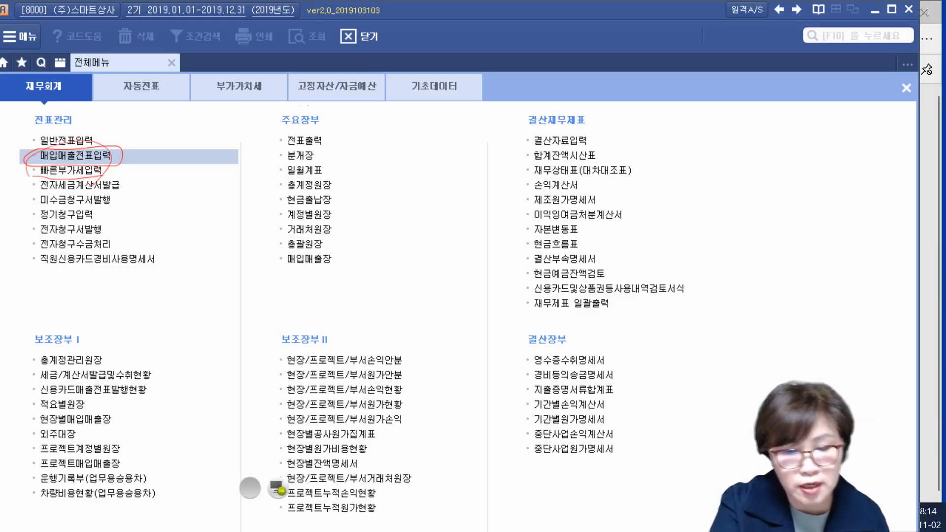
mouse_move(271, 107)
mouse_down()
mouse_move(231, 51)
mouse_move(241, 121)
mouse_up()
mouse_move(118, 163)
mouse_down()
mouse_move(224, 112)
mouse_move(220, 132)
mouse_up()
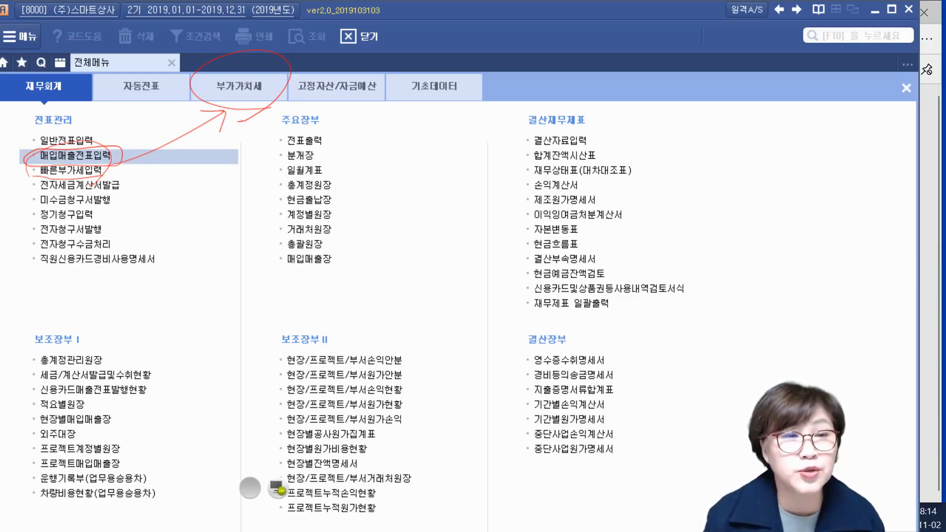
drag(111, 166, 201, 167)
mouse_move(207, 157)
mouse_down()
mouse_move(220, 158)
mouse_move(203, 167)
mouse_up()
mouse_move(196, 181)
mouse_down()
mouse_move(238, 167)
mouse_move(217, 190)
mouse_up()
drag(225, 177, 230, 219)
drag(240, 146, 241, 161)
mouse_move(234, 166)
mouse_down()
mouse_move(250, 160)
mouse_move(245, 167)
mouse_up()
drag(249, 163, 264, 159)
mouse_move(251, 172)
mouse_down()
mouse_move(264, 170)
mouse_move(268, 183)
mouse_up()
drag(200, 222, 294, 213)
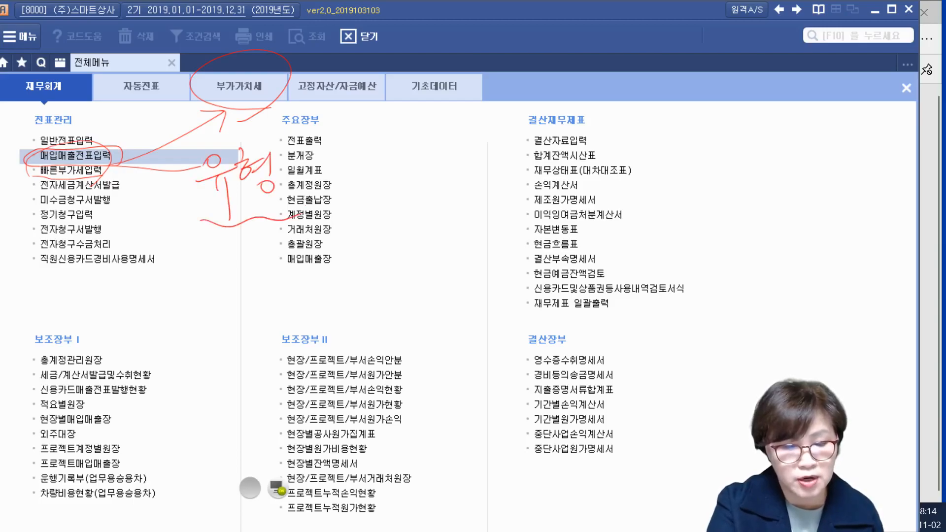
Handwrite the note '유형 각각' below the left menu list and circle it.
drag(51, 188, 124, 289)
mouse_move(123, 291)
mouse_down()
mouse_move(125, 312)
mouse_move(156, 280)
mouse_up()
drag(128, 309, 171, 298)
mouse_move(151, 308)
mouse_down()
mouse_move(152, 325)
mouse_move(167, 331)
mouse_up()
mouse_move(170, 283)
mouse_down()
mouse_move(182, 276)
mouse_move(183, 315)
mouse_up()
mouse_move(190, 295)
mouse_down()
mouse_move(200, 288)
mouse_move(206, 310)
mouse_up()
drag(195, 316, 198, 311)
mouse_move(220, 287)
mouse_down()
mouse_move(235, 302)
mouse_move(250, 290)
mouse_up()
mouse_move(251, 288)
mouse_down()
mouse_move(258, 284)
mouse_move(251, 319)
mouse_up()
mouse_move(260, 284)
mouse_down()
mouse_move(261, 302)
mouse_move(297, 284)
mouse_up()
drag(279, 302, 294, 318)
mouse_move(183, 350)
mouse_down()
mouse_move(112, 290)
mouse_move(203, 344)
mouse_up()
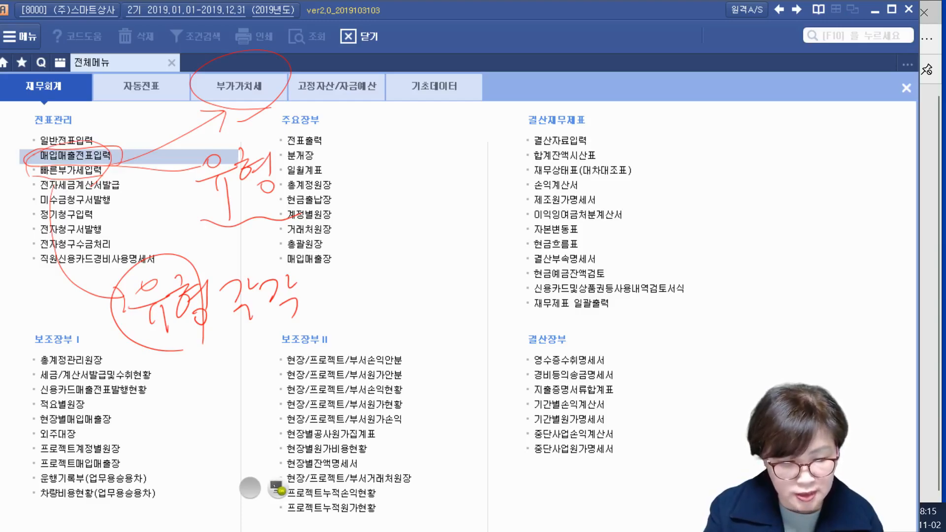
Clear the annotations and move from 부가가치세 through 재무회계 to the 기초데이터 menu section.
click(273, 491)
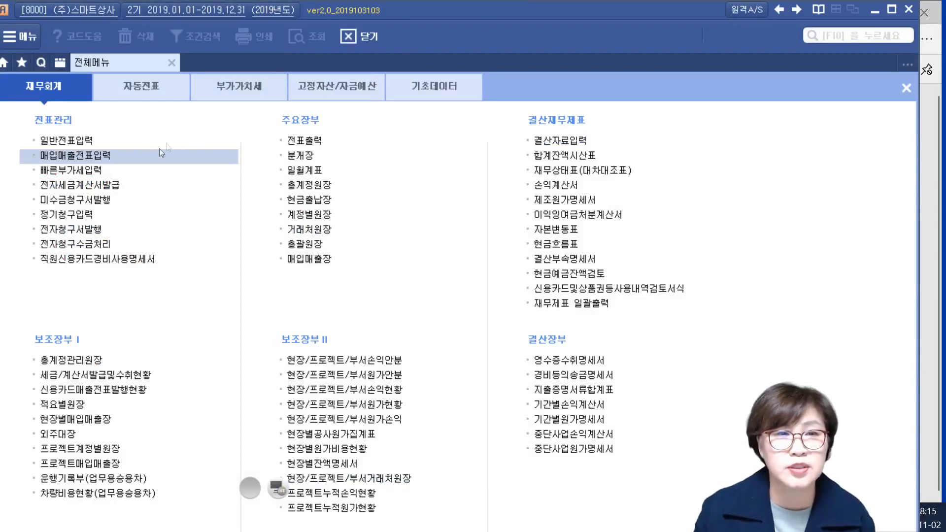
click(245, 93)
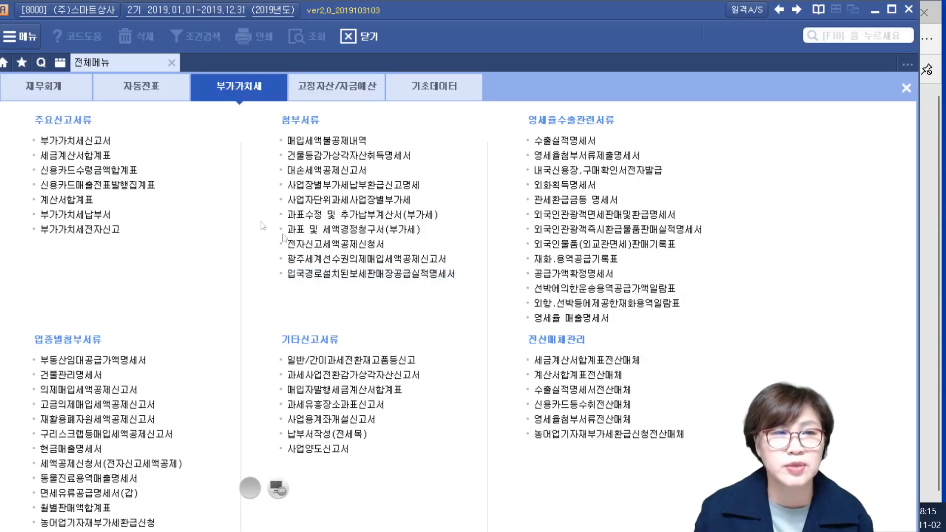
click(42, 88)
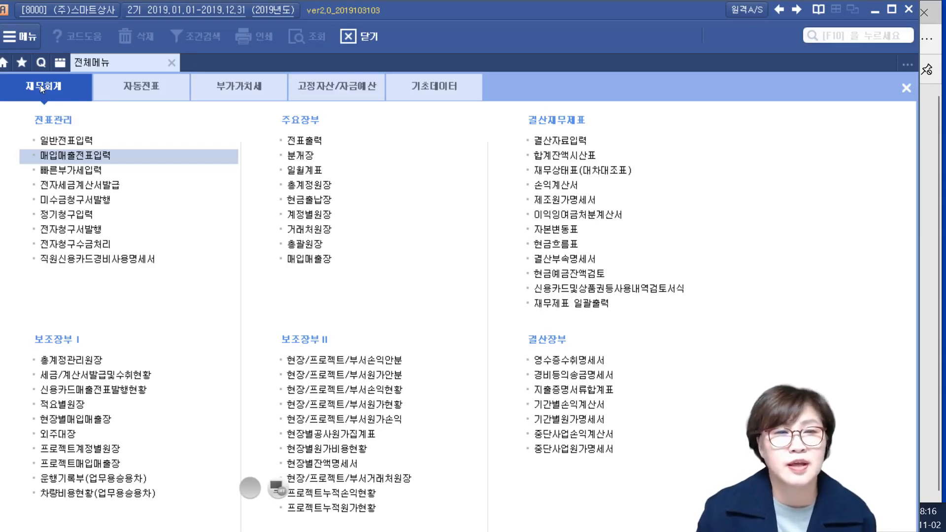
click(449, 87)
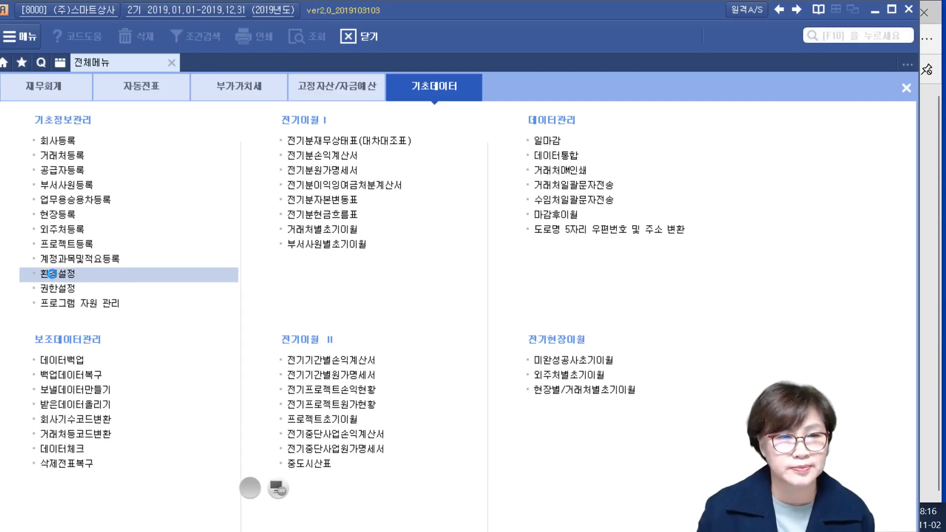
Open 환경설정 on the 회계 (1) page and mark default accounts 401 and 146.
click(52, 273)
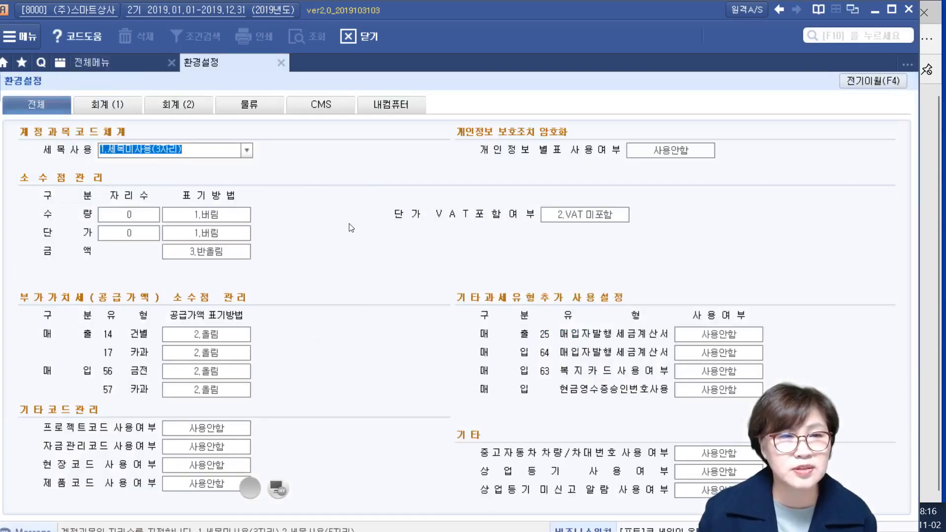
click(100, 106)
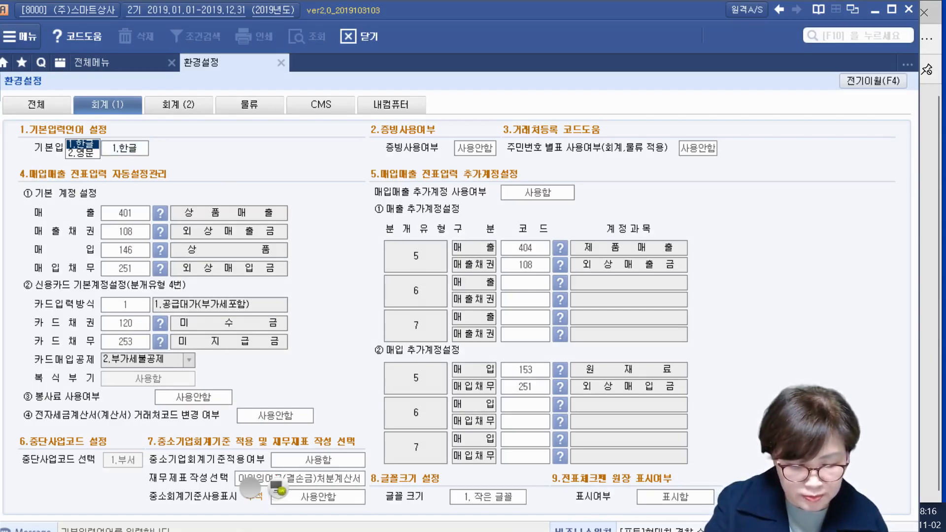
drag(61, 185, 125, 187)
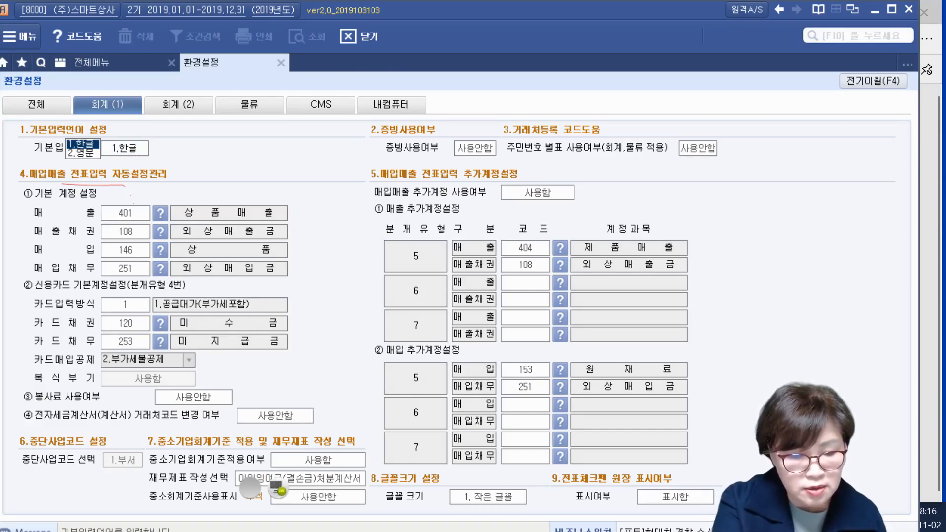
mouse_move(133, 219)
mouse_down()
mouse_move(139, 199)
mouse_move(194, 222)
mouse_move(295, 220)
mouse_up()
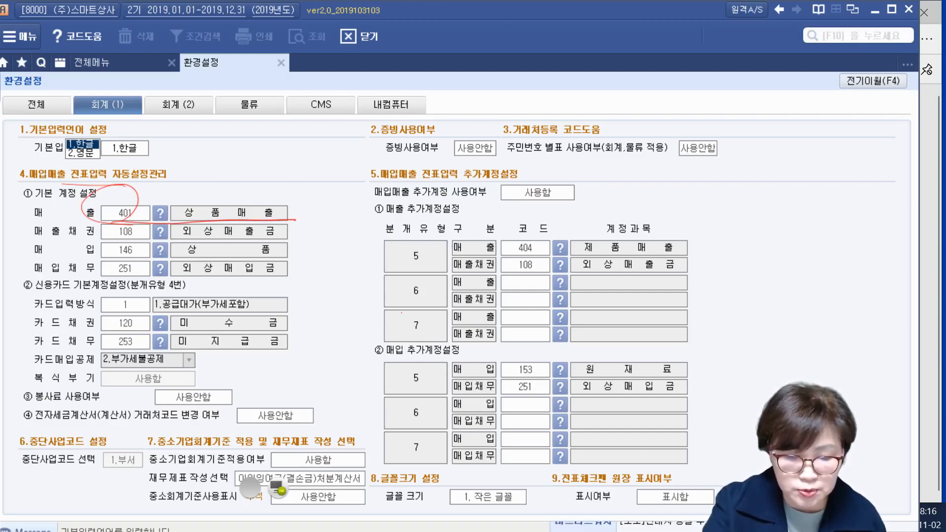
mouse_move(39, 260)
mouse_down()
mouse_move(127, 237)
mouse_move(244, 260)
mouse_move(274, 256)
mouse_up()
mouse_move(131, 197)
mouse_down()
mouse_move(156, 214)
mouse_move(151, 257)
mouse_up()
Handwrite the note '매입매출 전표' beside the voucher settings heading.
mouse_move(138, 204)
mouse_down()
mouse_move(180, 181)
mouse_move(180, 197)
mouse_up()
drag(192, 165, 205, 193)
mouse_move(196, 178)
mouse_down()
mouse_move(204, 194)
mouse_move(245, 165)
mouse_move(256, 185)
mouse_up()
drag(264, 152, 266, 176)
mouse_move(279, 152)
mouse_down()
mouse_move(281, 170)
mouse_move(292, 170)
mouse_up()
mouse_move(299, 139)
mouse_down()
mouse_move(298, 154)
mouse_move(313, 155)
mouse_up()
mouse_move(294, 165)
mouse_down()
mouse_move(316, 160)
mouse_move(322, 169)
mouse_up()
drag(329, 155, 351, 164)
drag(337, 166, 356, 172)
mouse_move(357, 142)
mouse_down()
mouse_move(376, 133)
mouse_move(362, 157)
mouse_move(384, 149)
mouse_up()
drag(370, 157, 371, 173)
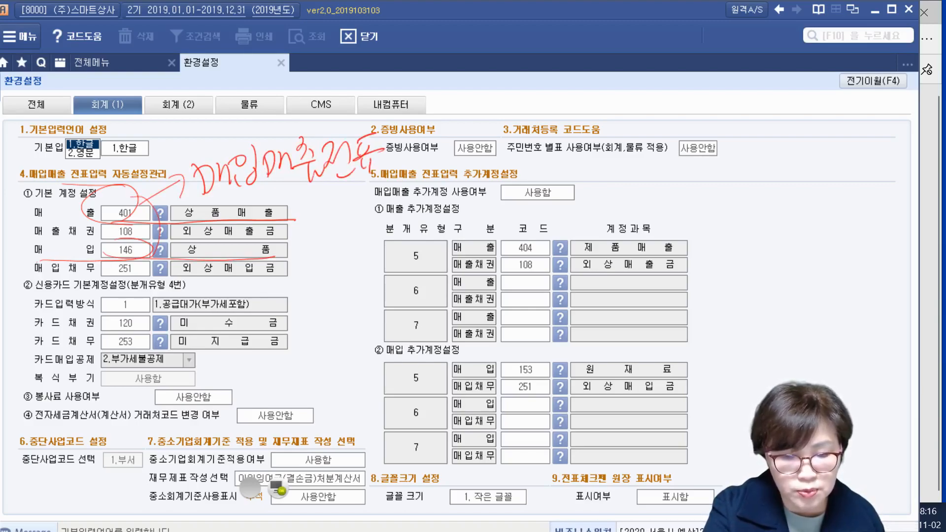
drag(188, 207, 394, 182)
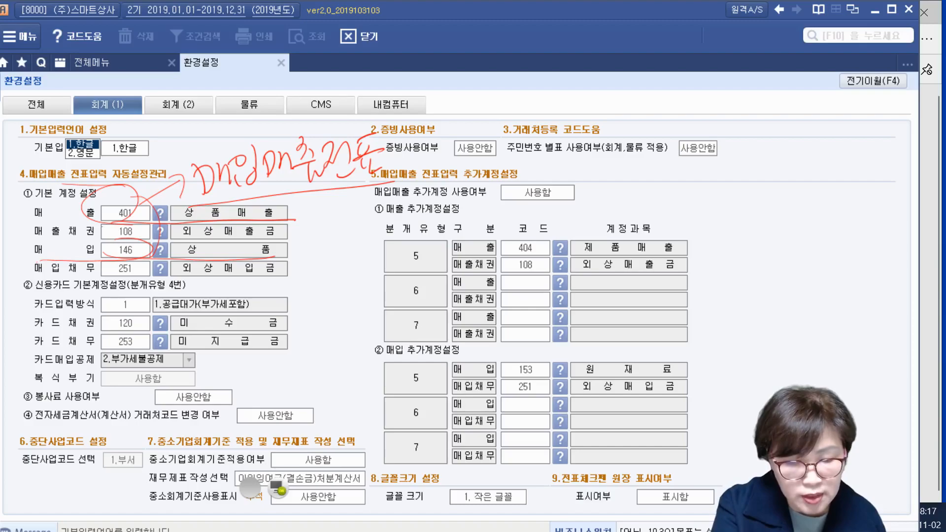
Annotate 404 and 153 as the alternate sales and purchase accounts, then clear the marks.
mouse_move(100, 212)
mouse_down()
mouse_move(121, 200)
mouse_move(186, 217)
mouse_move(322, 216)
mouse_up()
drag(311, 207, 286, 276)
mouse_move(299, 251)
mouse_down()
mouse_move(301, 288)
mouse_move(323, 255)
mouse_move(372, 264)
mouse_move(353, 288)
mouse_up()
mouse_move(122, 257)
mouse_down()
mouse_move(276, 347)
mouse_move(289, 342)
mouse_move(281, 365)
mouse_up()
drag(299, 326, 297, 378)
drag(310, 323, 312, 377)
drag(334, 339, 335, 371)
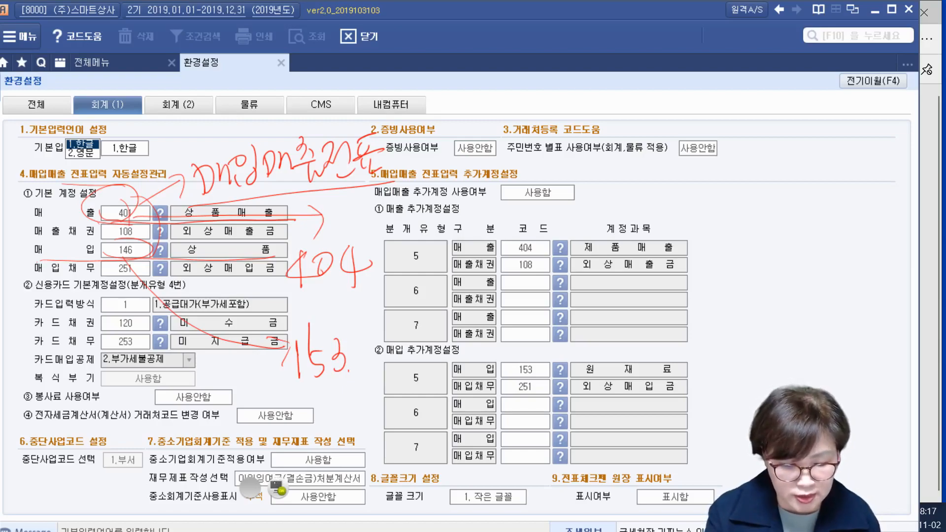
click(276, 489)
Circle the 401, 404, 146 and 153 account rows, clear the marks, and go back to 전체메뉴.
click(277, 488)
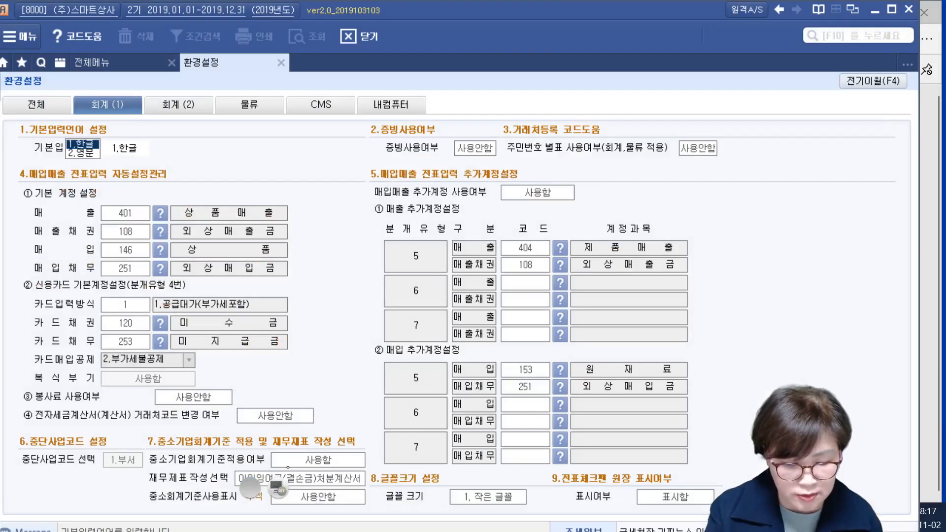
mouse_move(123, 219)
mouse_down()
mouse_move(204, 188)
mouse_move(202, 224)
mouse_move(125, 222)
mouse_up()
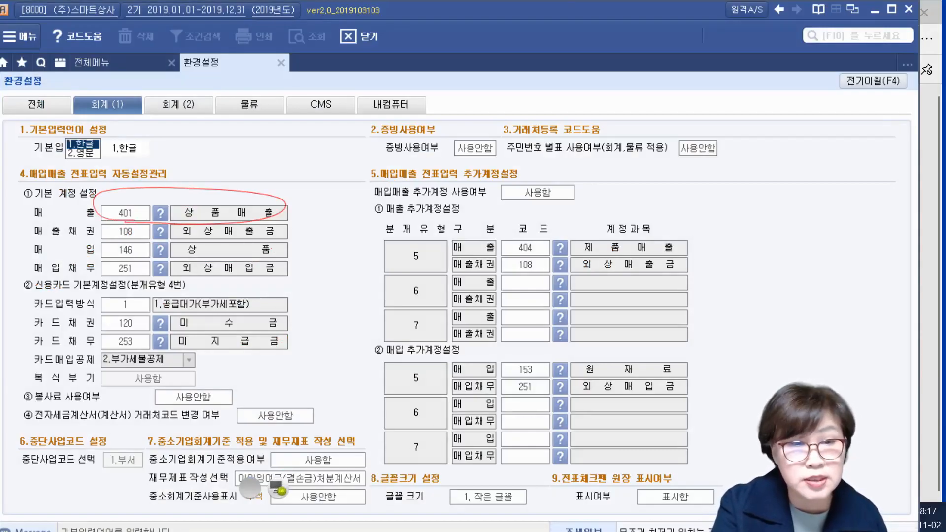
drag(375, 220, 466, 217)
mouse_move(574, 256)
mouse_down()
mouse_move(635, 220)
mouse_move(458, 252)
mouse_up()
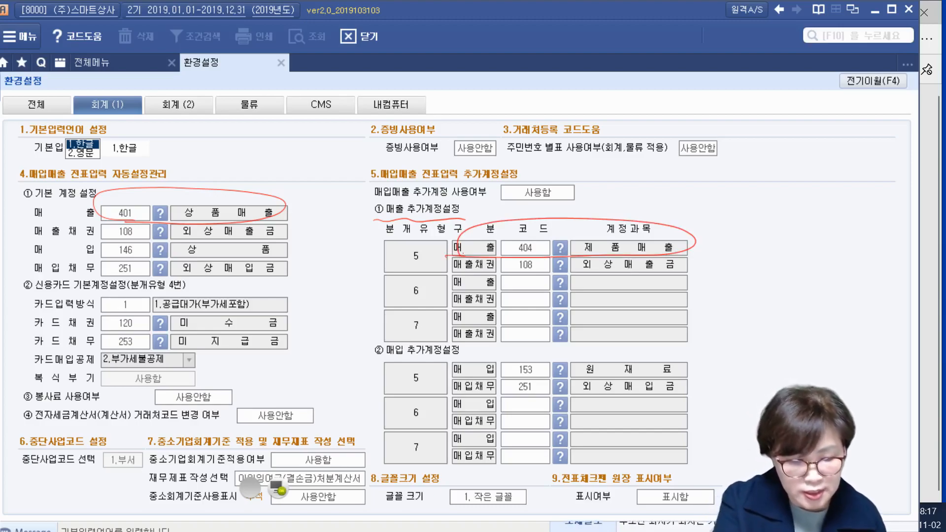
mouse_move(84, 252)
mouse_down()
mouse_move(269, 237)
mouse_move(158, 264)
mouse_move(90, 266)
mouse_up()
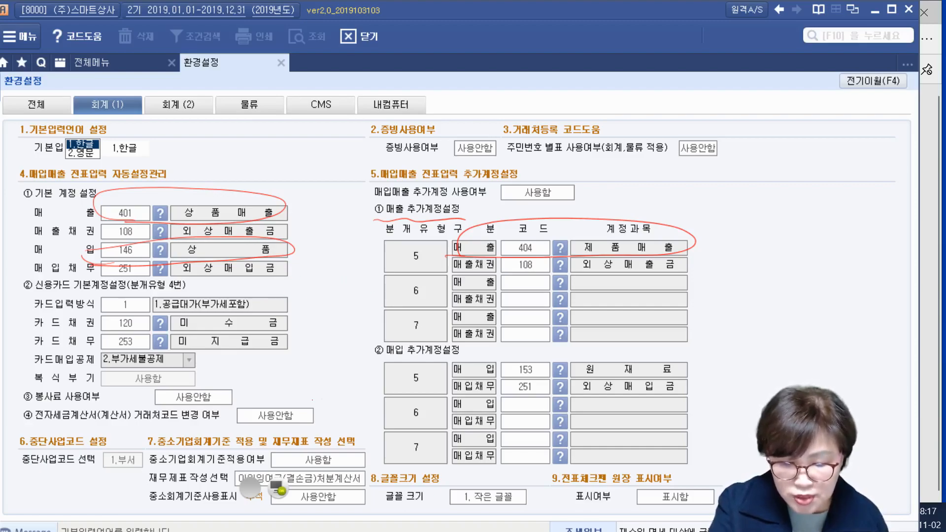
mouse_move(402, 394)
mouse_down()
mouse_move(707, 365)
mouse_move(446, 343)
mouse_move(423, 386)
mouse_up()
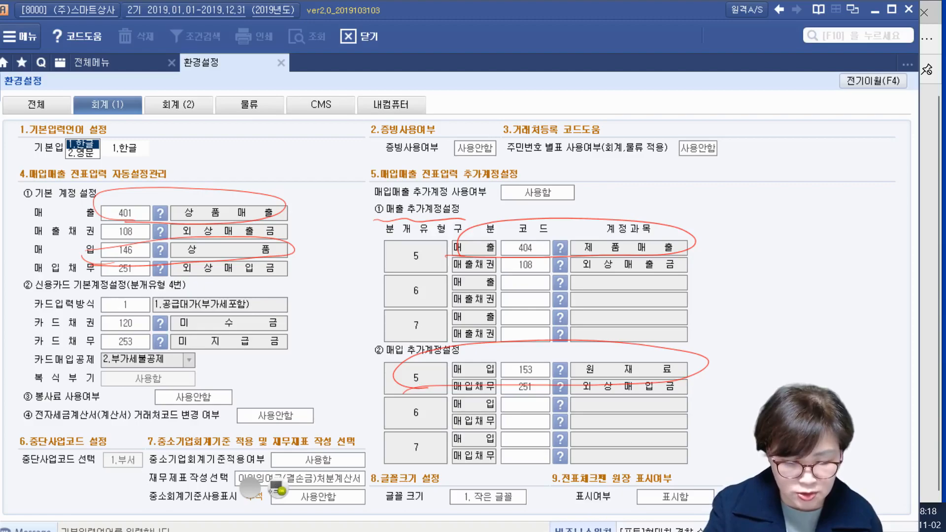
click(274, 486)
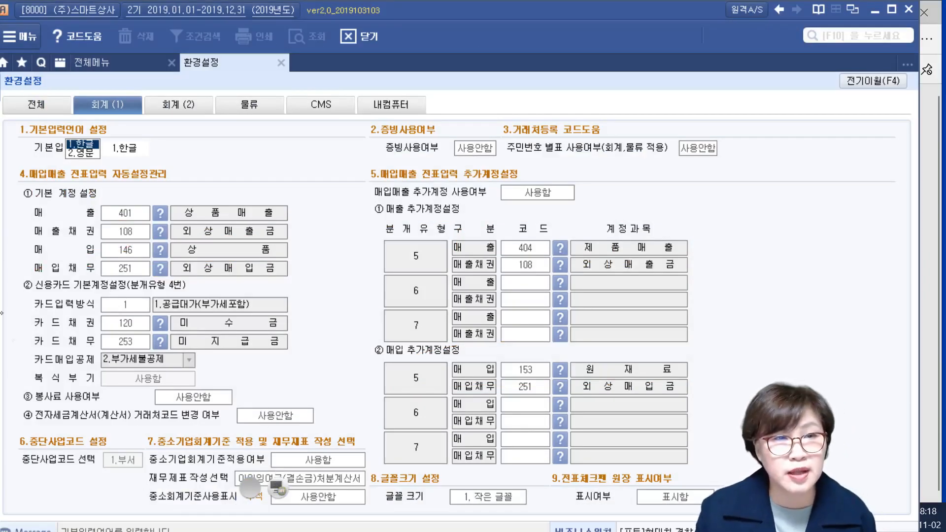
click(93, 66)
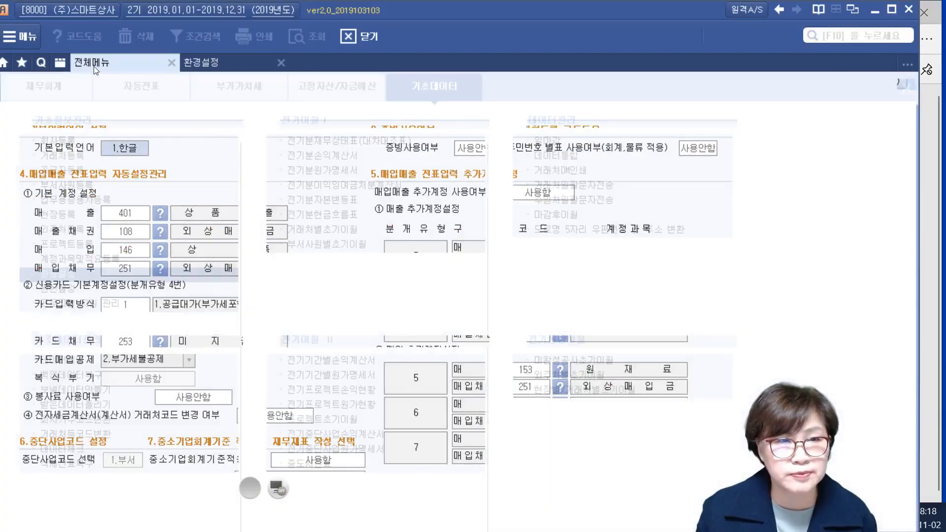
Open 전자세금계산서 for 01/01–03/31 and view the 한라통상 sales invoice's journal lines.
click(35, 84)
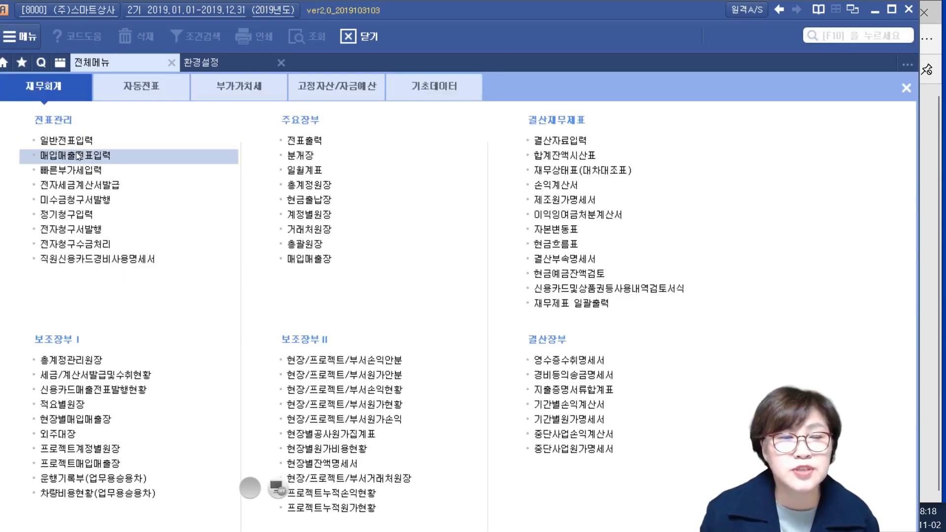
click(135, 84)
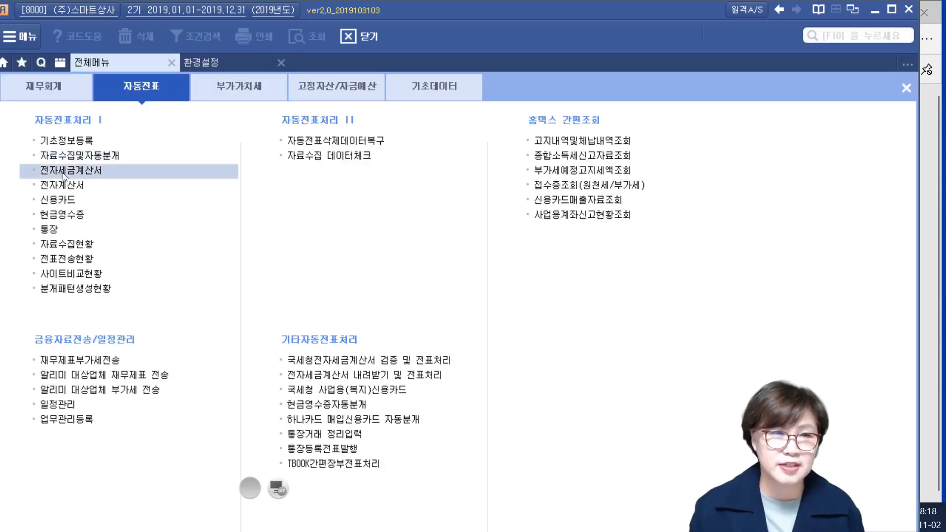
click(62, 171)
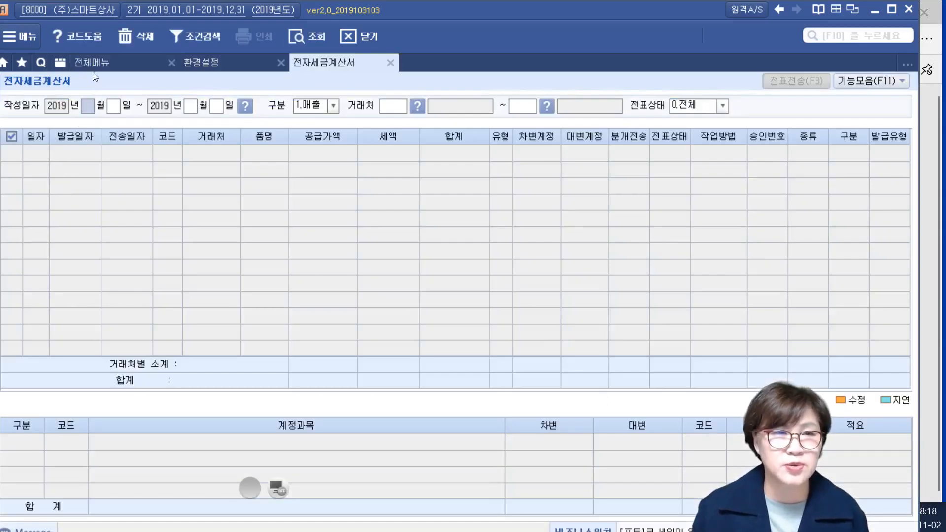
click(89, 64)
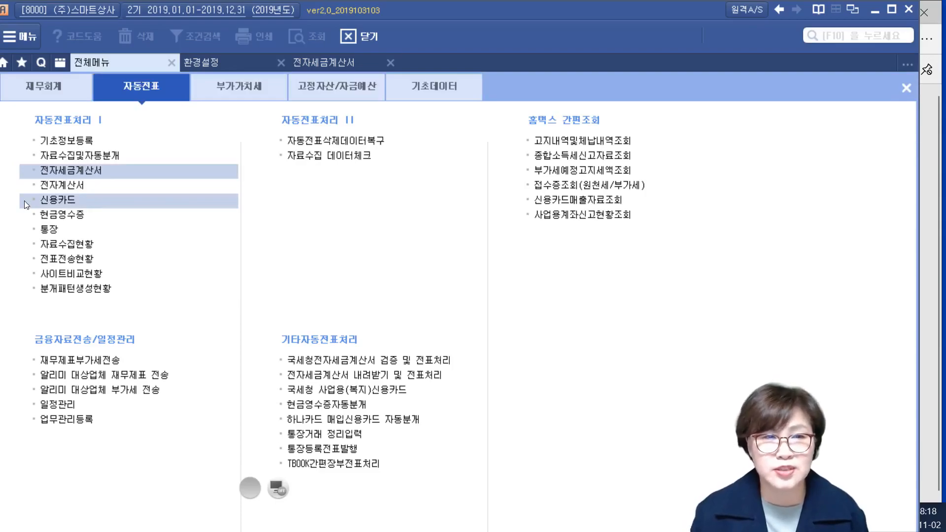
click(73, 171)
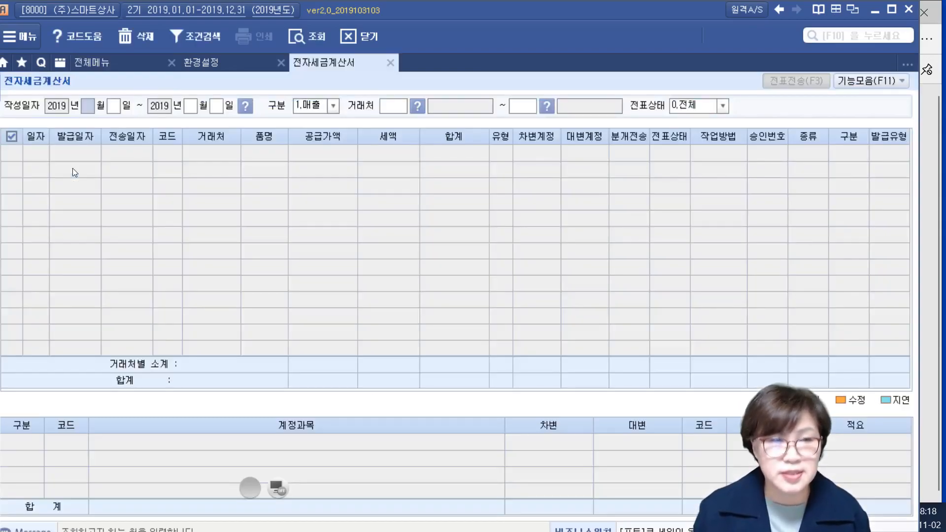
text(01)
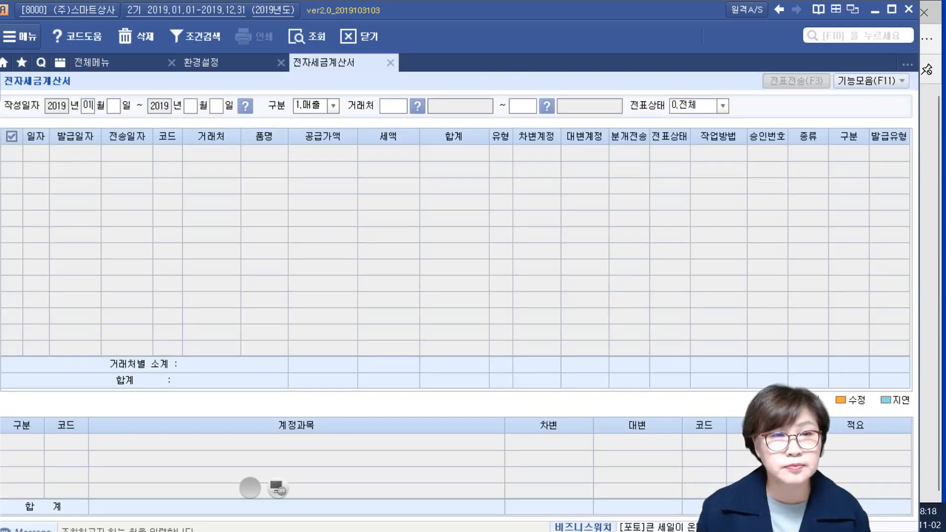
text(010331)
key(Return)
key(Return)
key(Return)
key(Return)
key(Return)
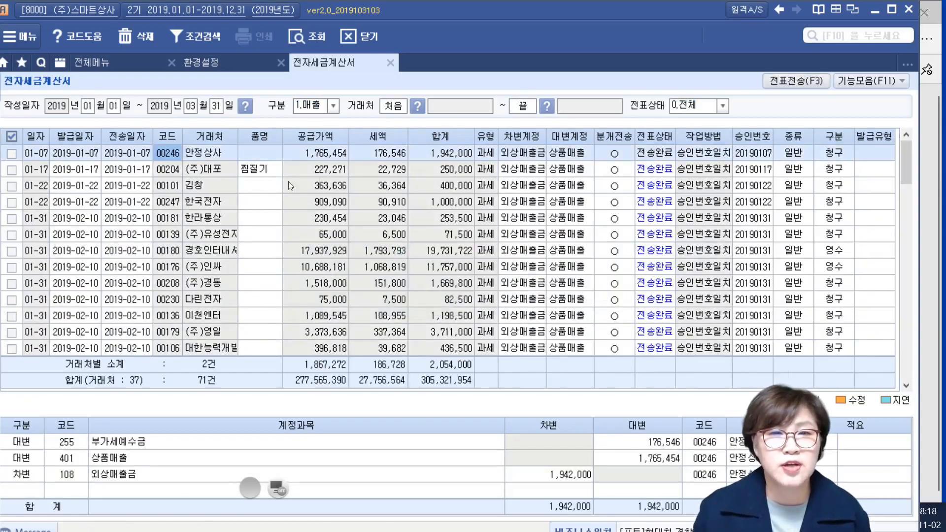
click(536, 217)
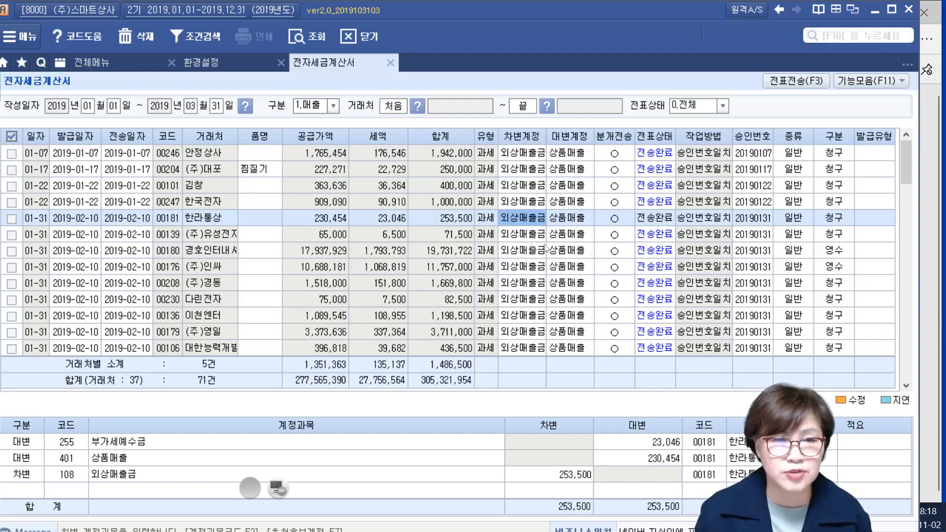
Switch the list to 2.매입, view the 인천세관 invoice's lines, and return to the full menu.
click(331, 107)
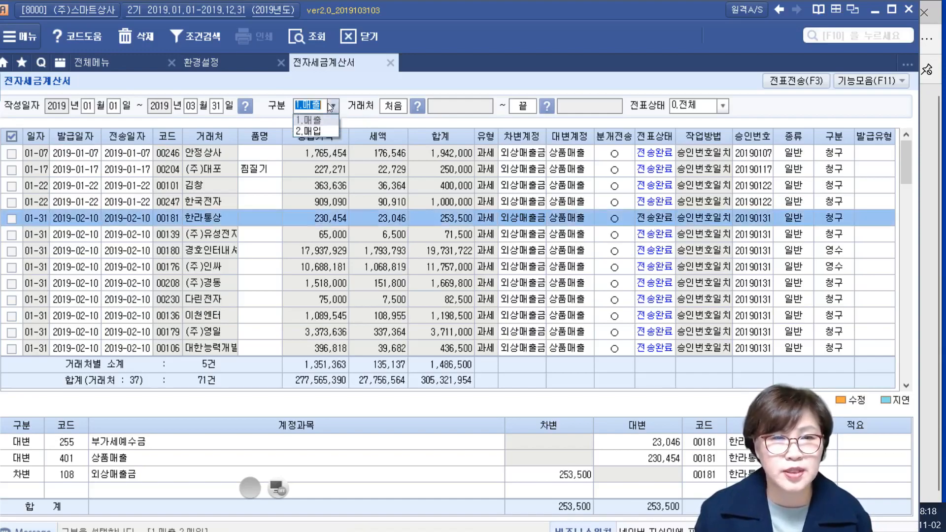
click(315, 131)
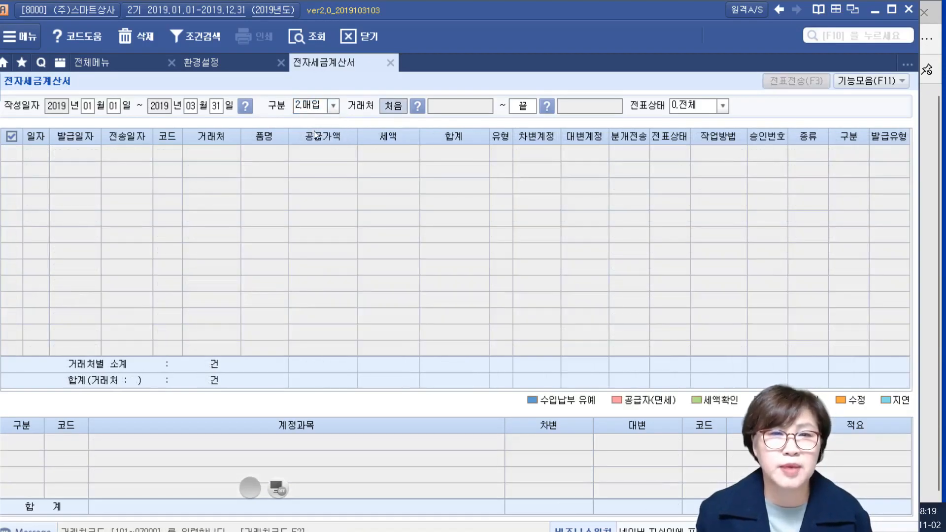
key(Return)
key(Return)
key(Return)
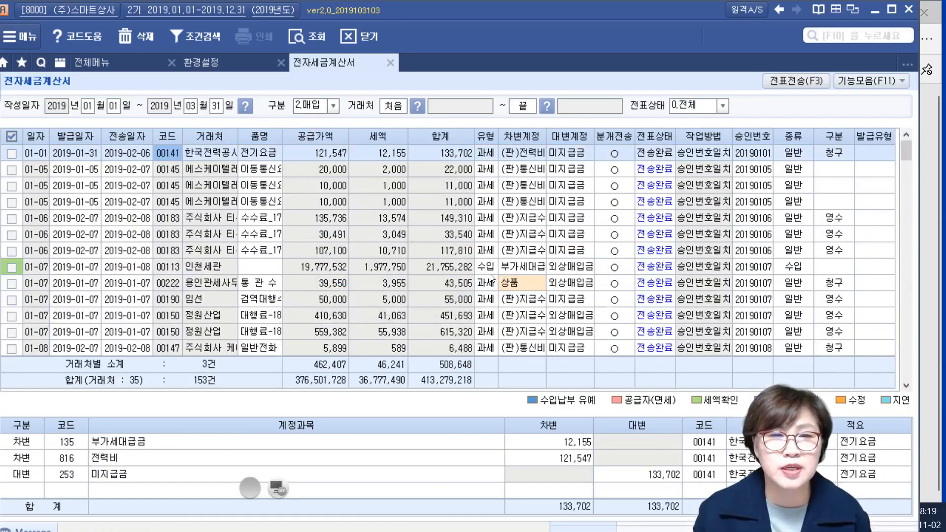
click(490, 271)
scroll(490, 273, down, 5)
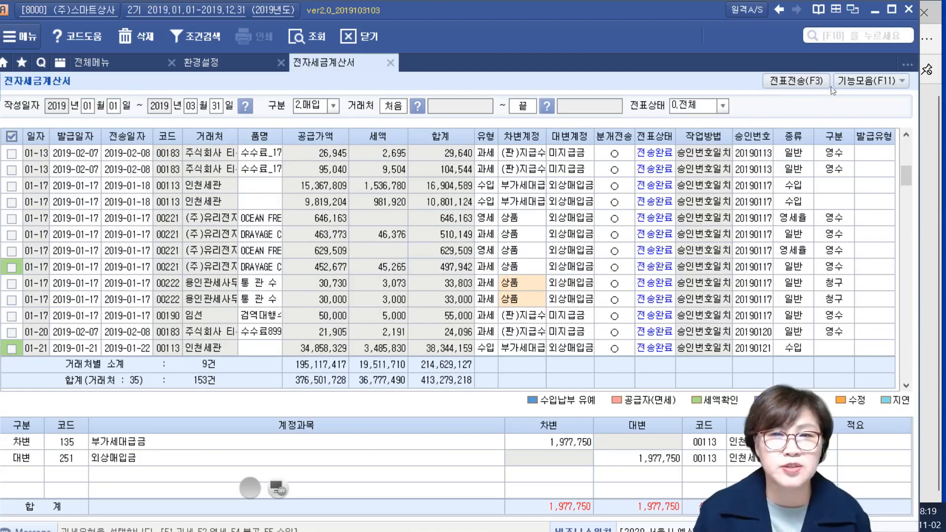
click(81, 63)
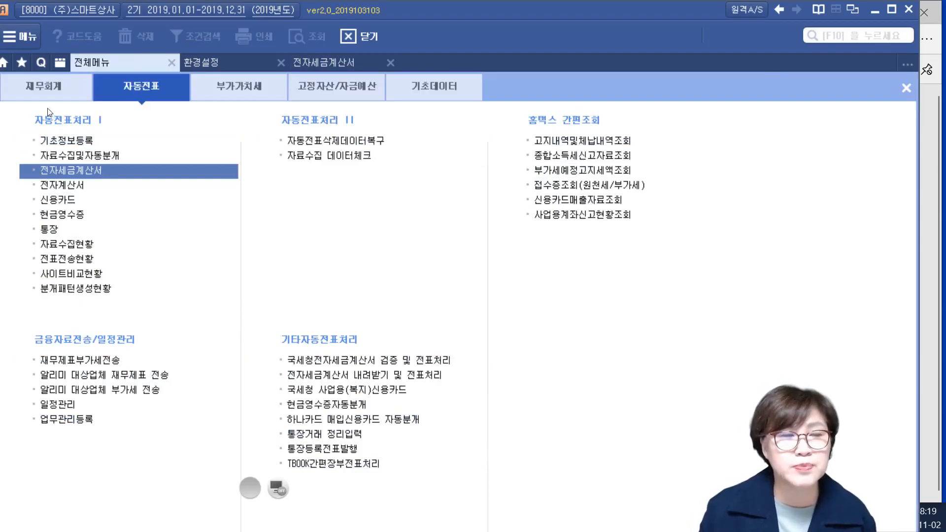
Open 매입매출전표입력 from the 재무회계 tab's 전표관리 list.
click(45, 89)
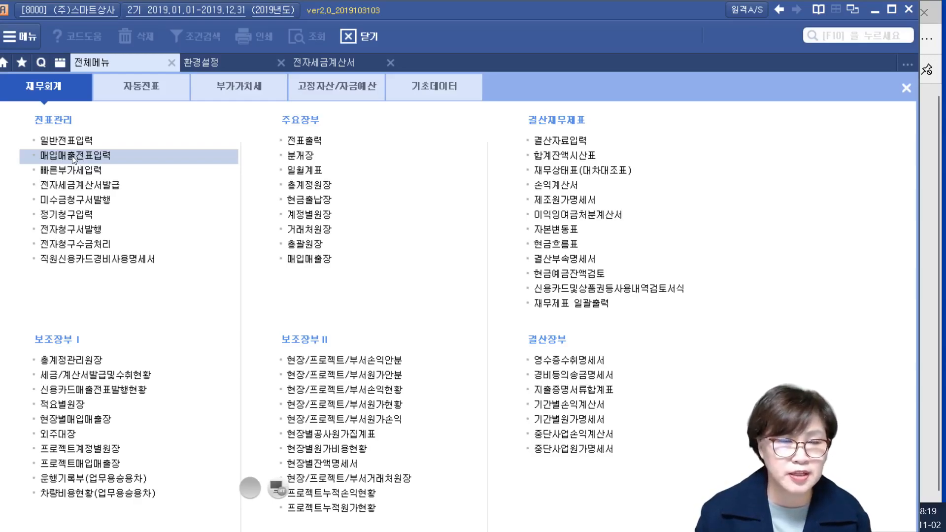
click(73, 156)
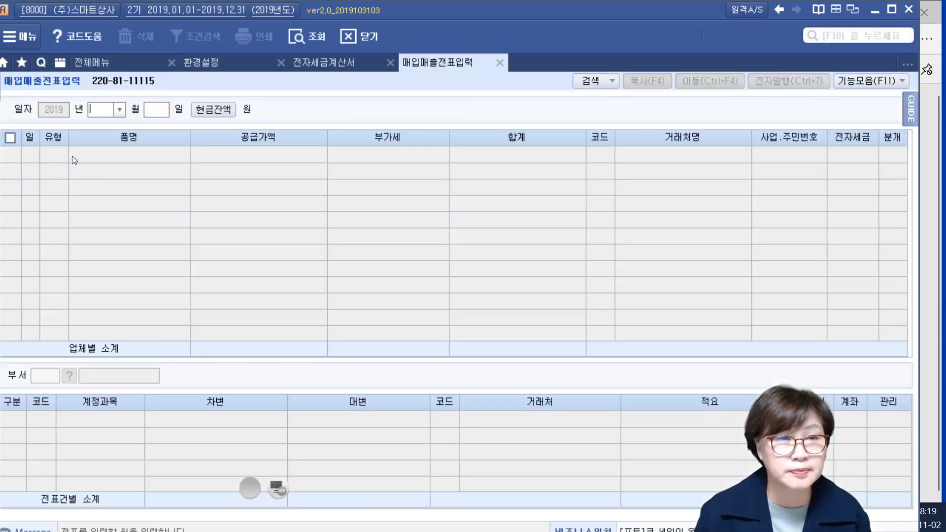
Set the voucher month to 10 and begin a new line on day 01.
click(119, 109)
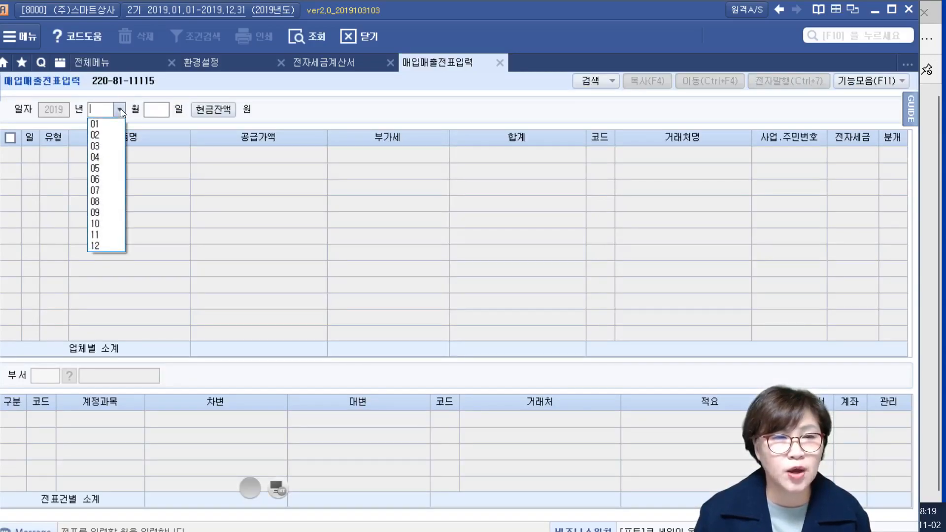
click(109, 225)
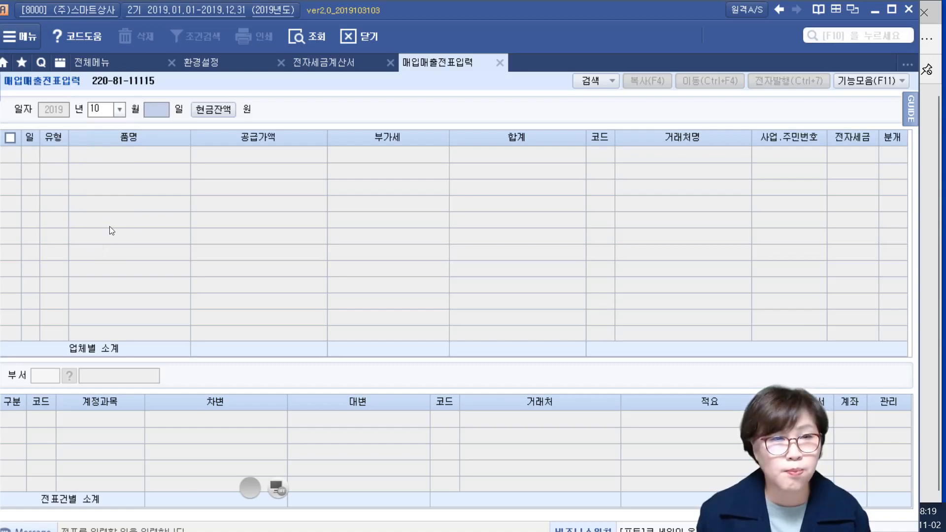
key(Return)
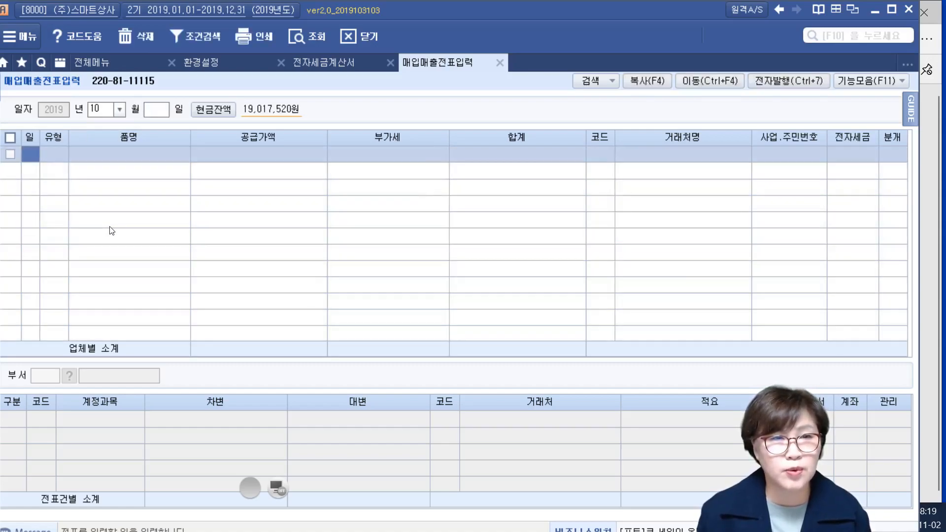
text(01)
key(Return)
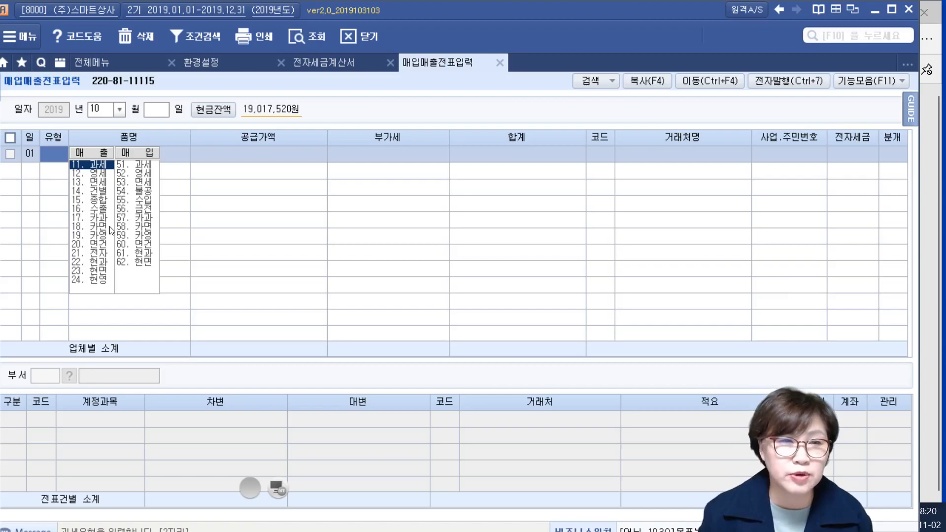
Enter type 11 (과세) on the October 1st line and move on to the item name.
text(11)
key(Return)
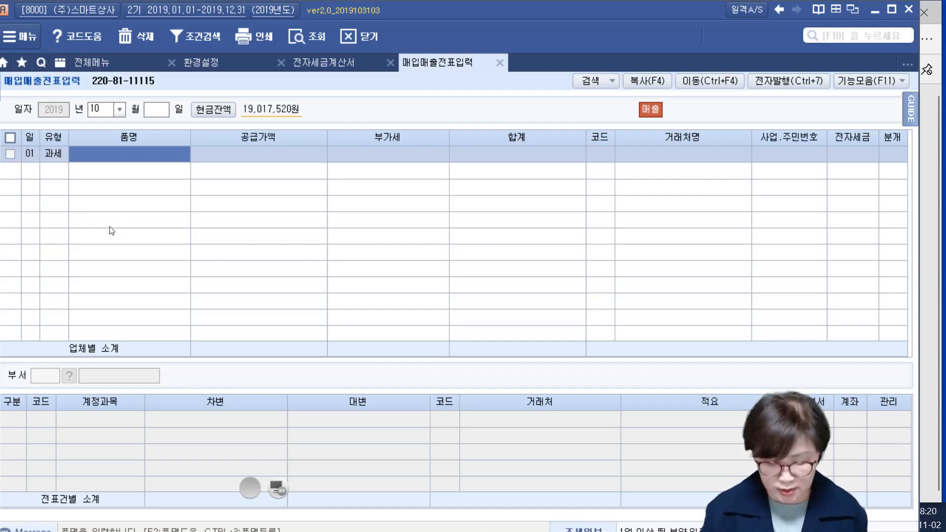
key(Left)
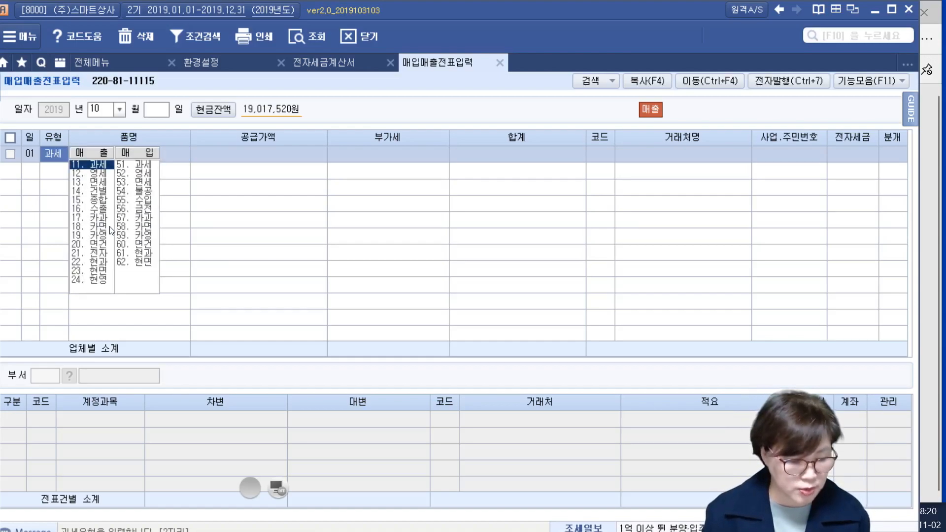
key(Return)
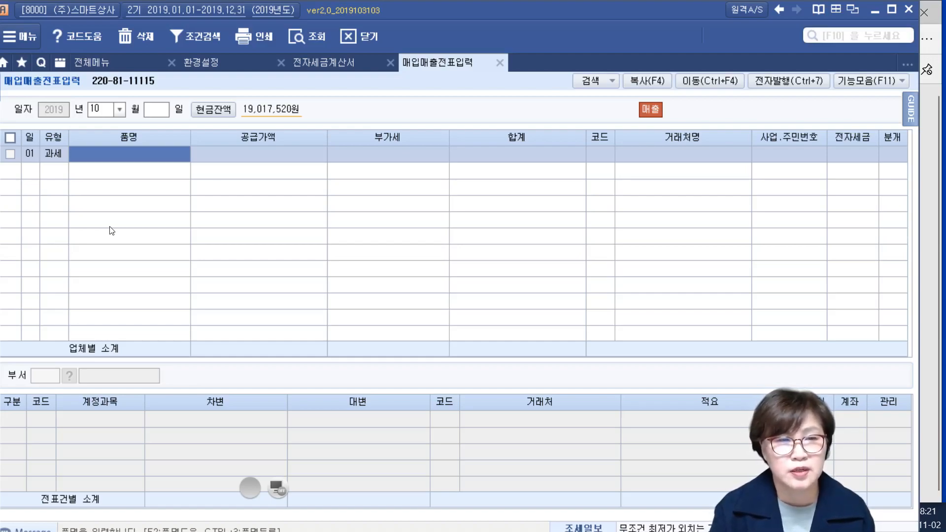
Enter item 카인테리어용품 with supply value 1,000,000, giving 100,000 VAT and 1,100,000 total.
text(기인테)
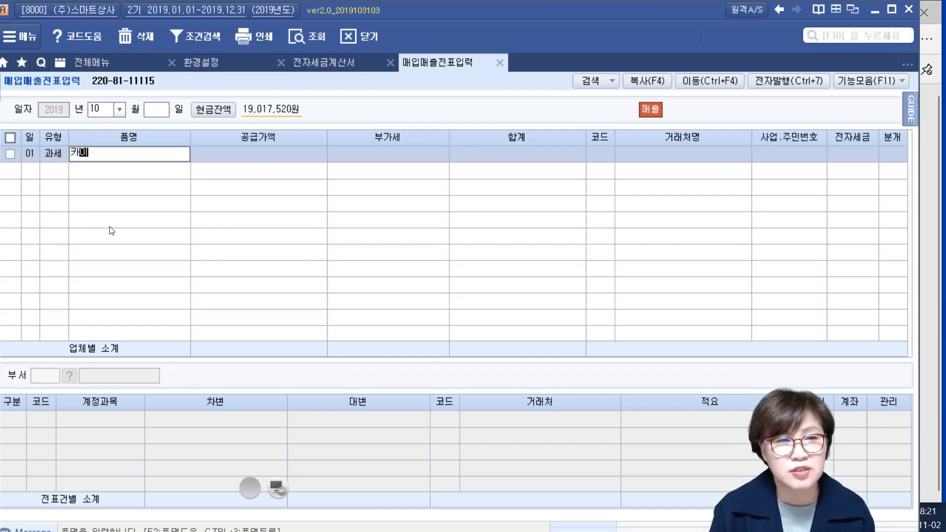
text(리어요)
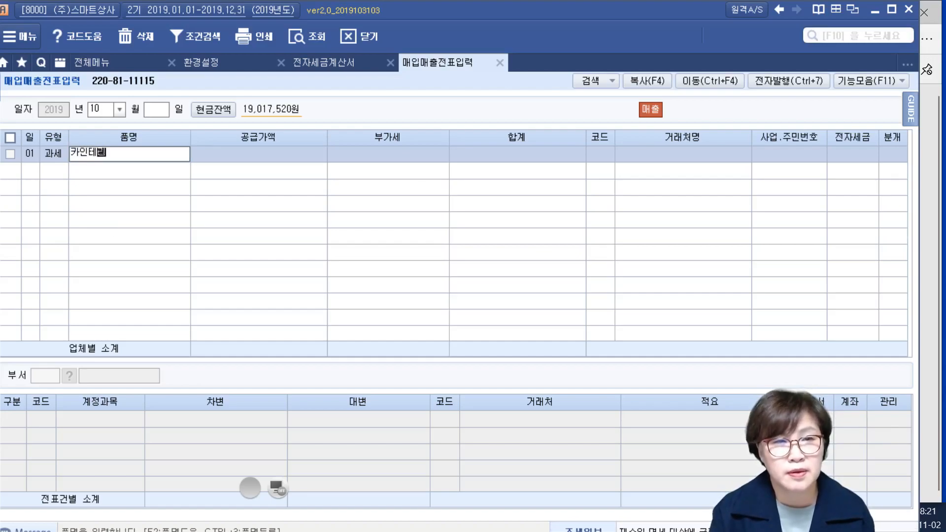
text(용품)
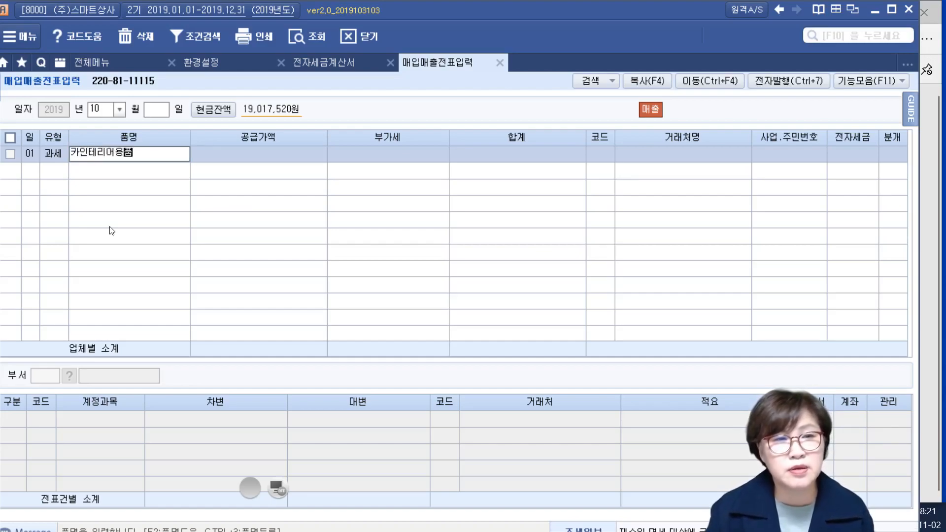
key(Return)
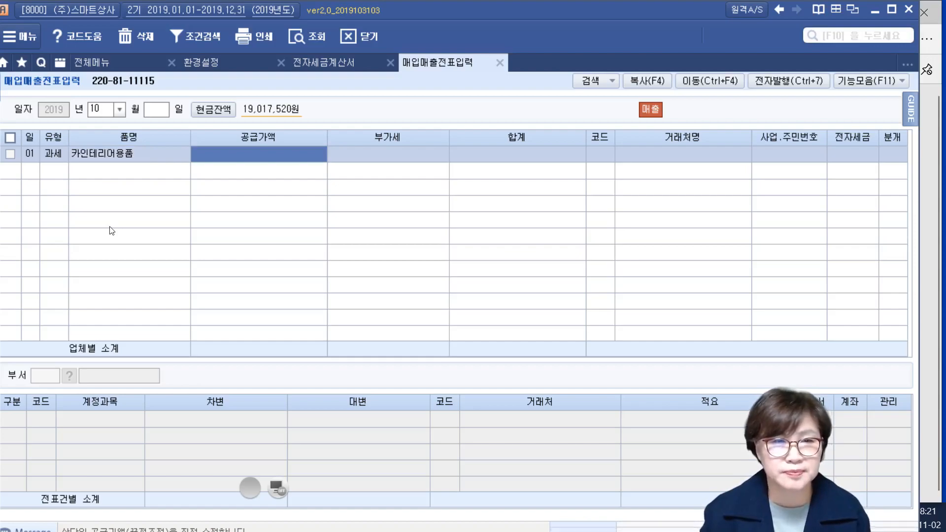
text(1,0)
text(00,000)
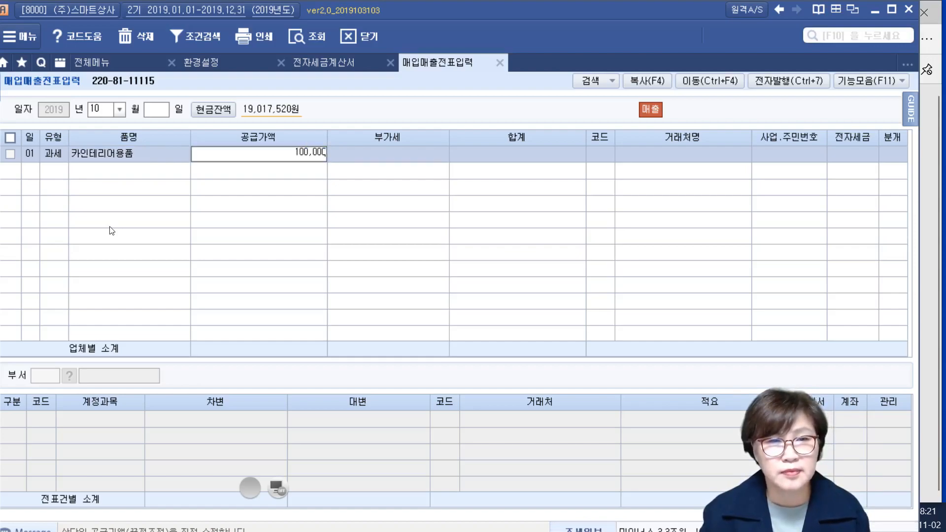
key(Return)
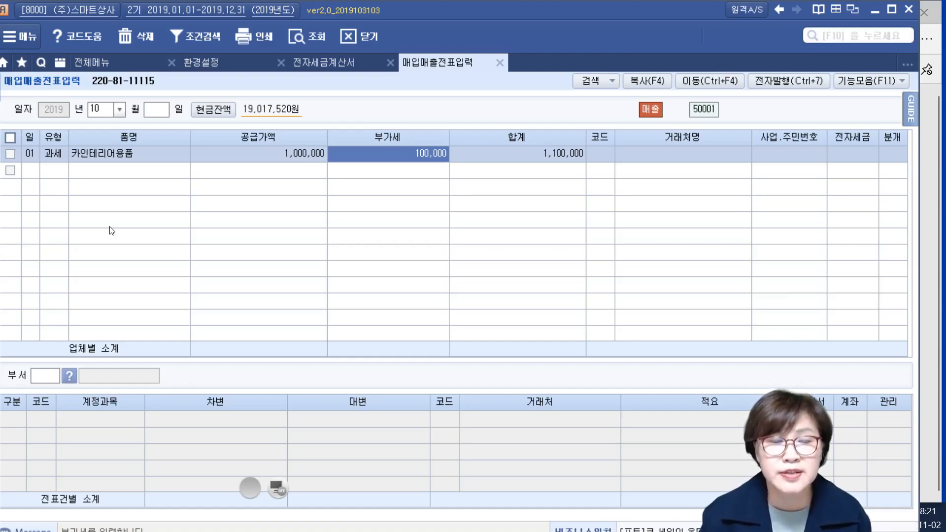
key(Return)
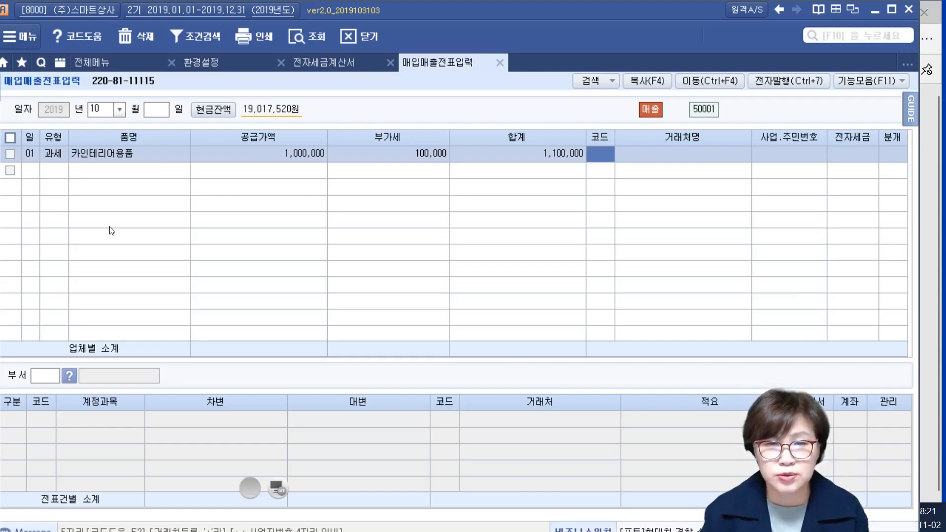
Browse the customer lookup and search for 한라, then cancel without picking a partner.
key(F2)
key(Down)
key(Down)
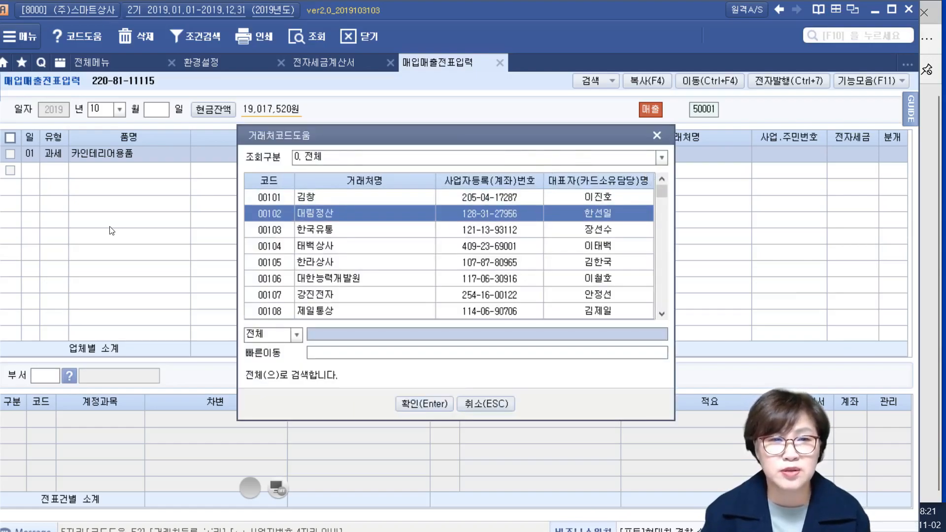
key(Down)
key(Down)
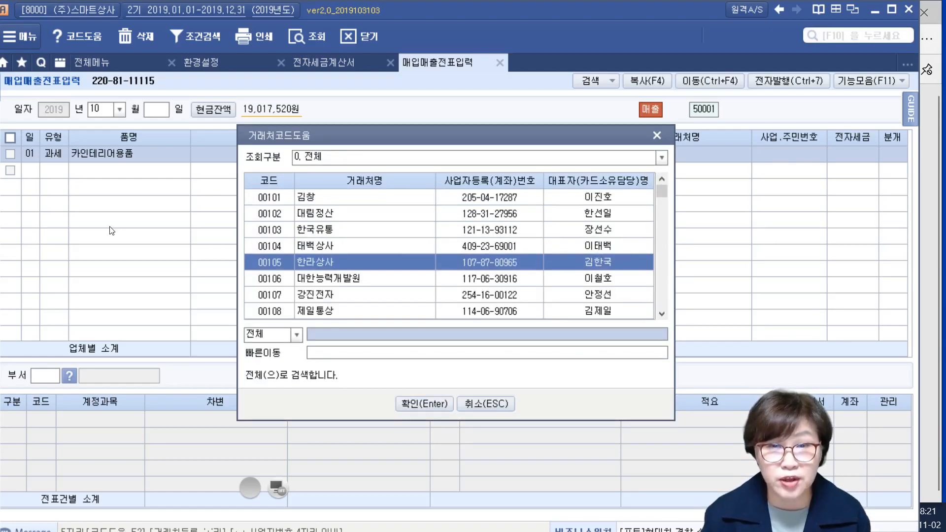
key(Return)
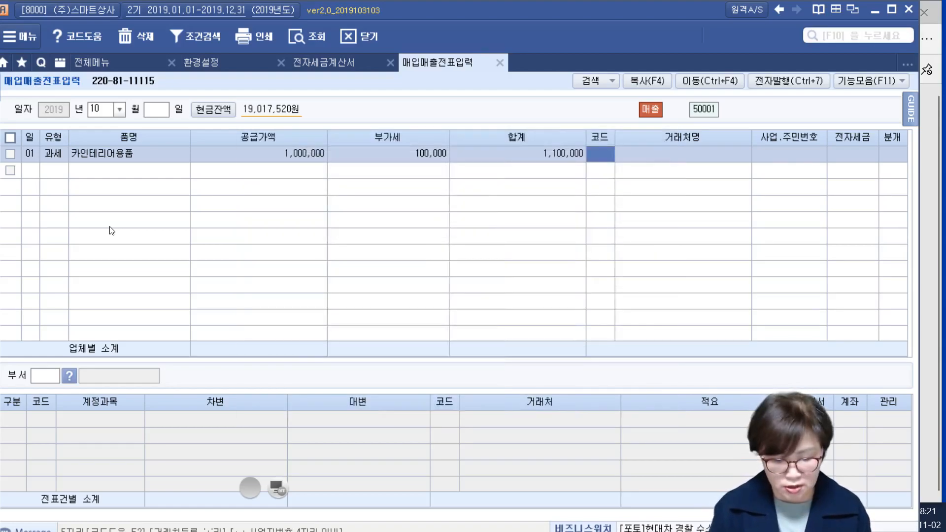
text(한라)
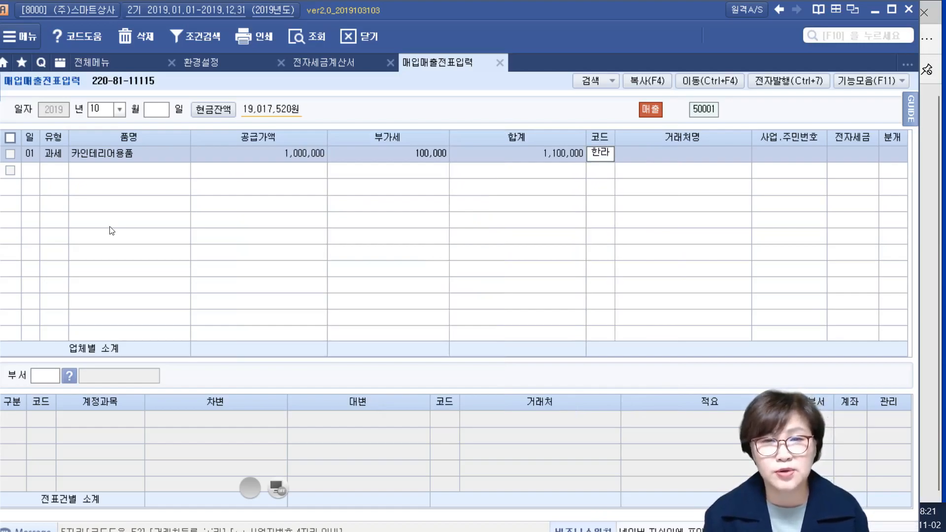
key(Return)
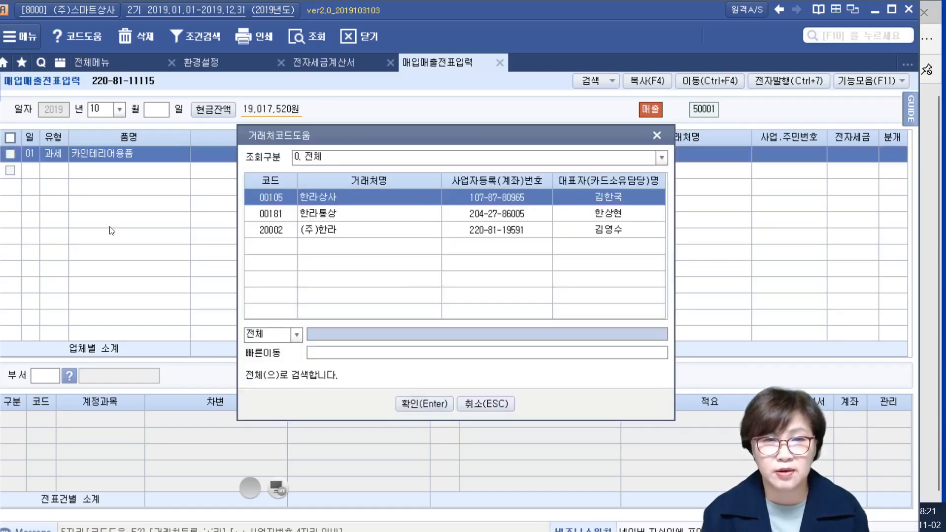
key(Down)
key(Up)
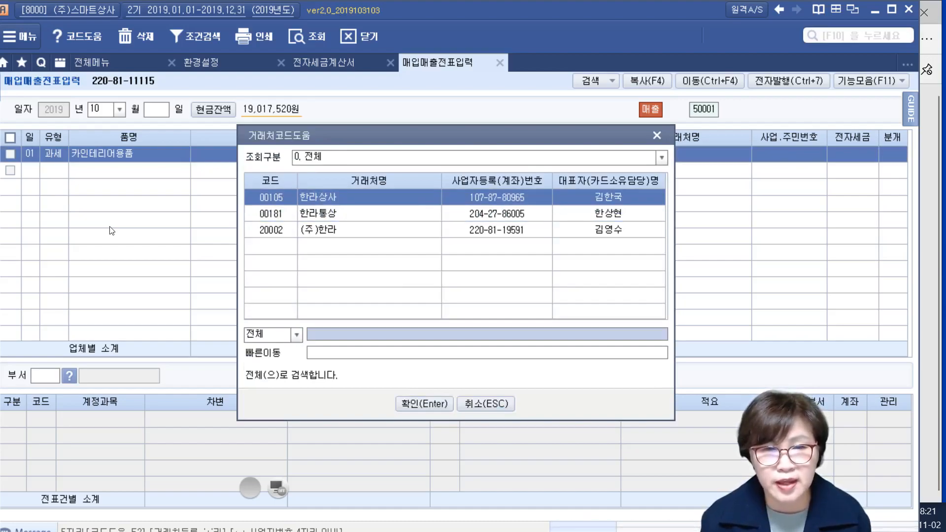
key(Escape)
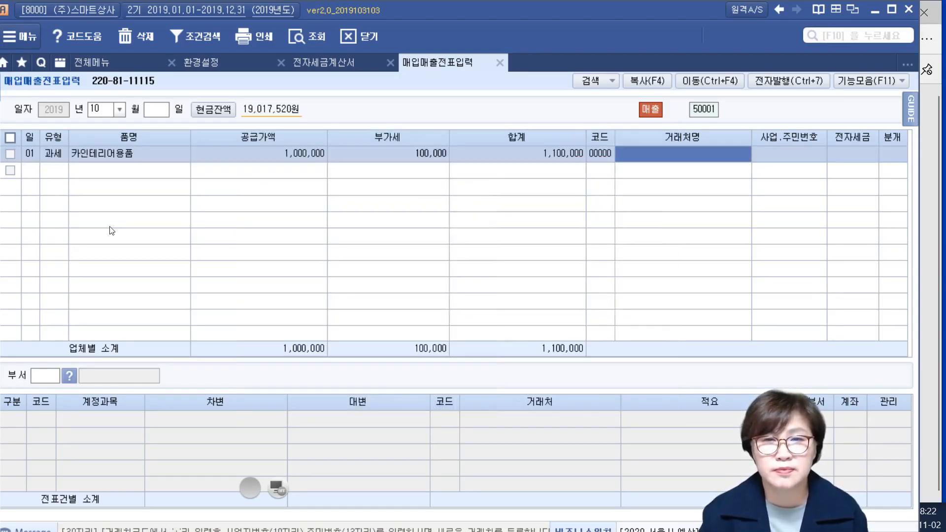
text(220-81)
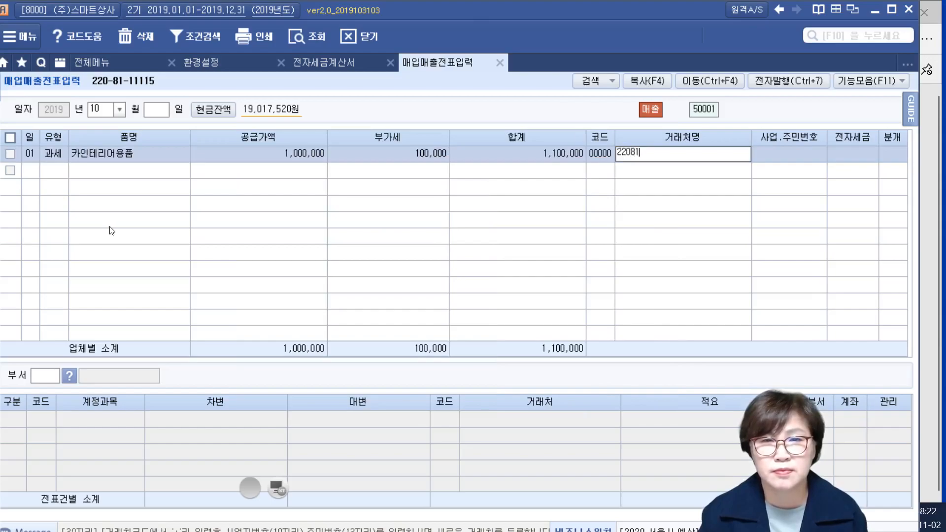
text(-22591)
key(Return)
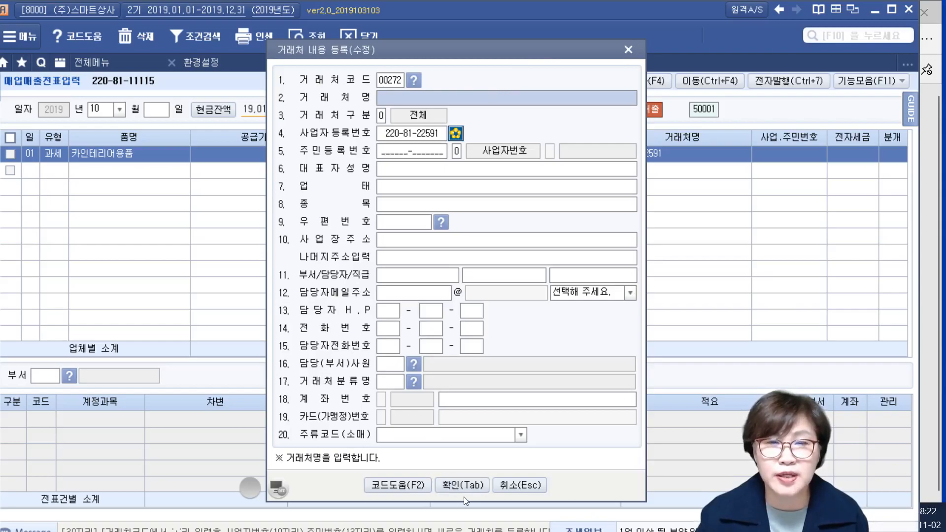
click(627, 51)
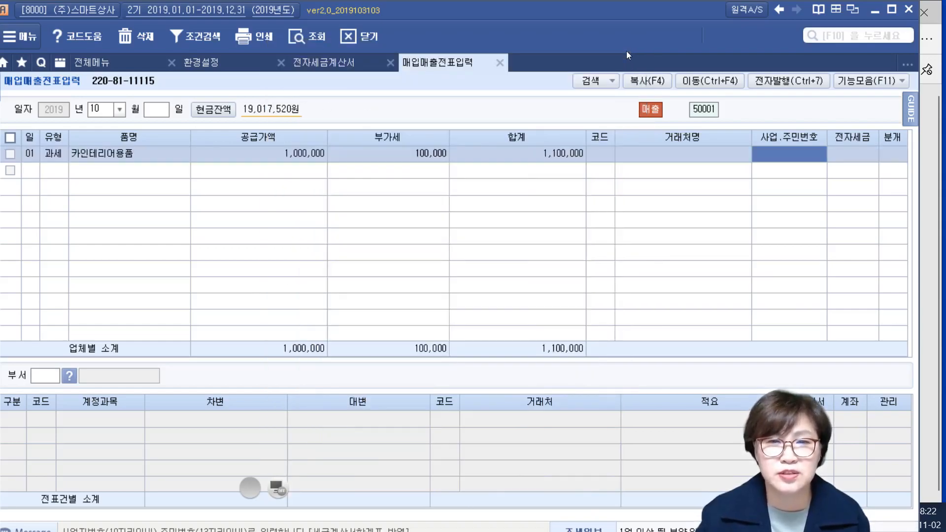
click(595, 158)
text(00000)
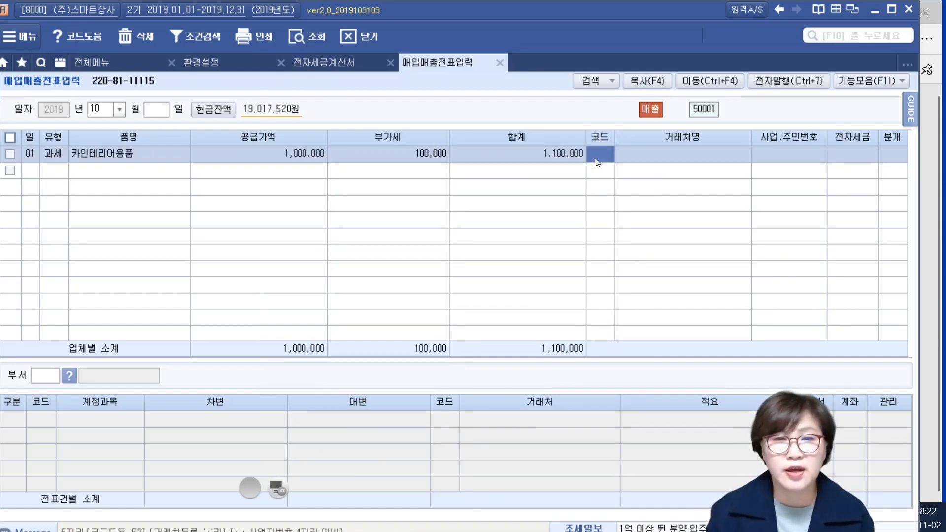
key(Return)
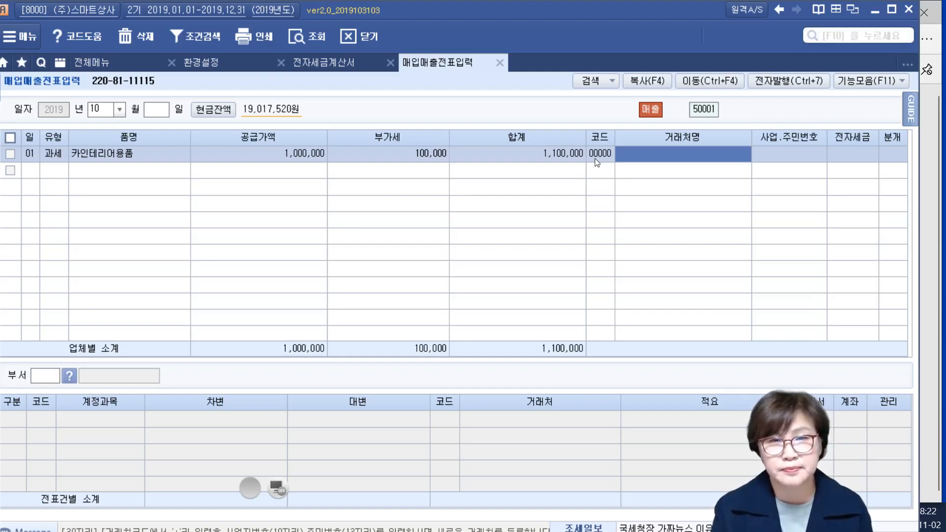
Enter 신림전자 as the partner name, bringing up its registration as code 00272.
text(스림전자)
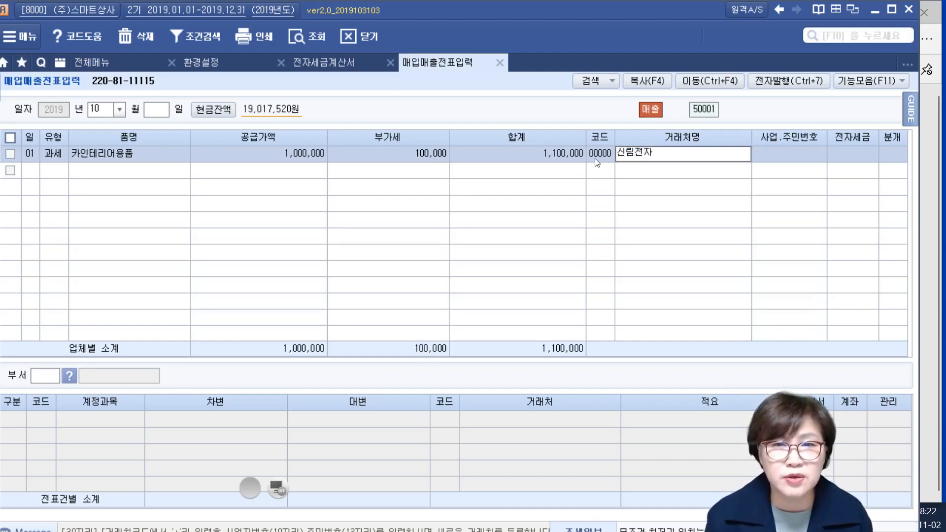
key(Return)
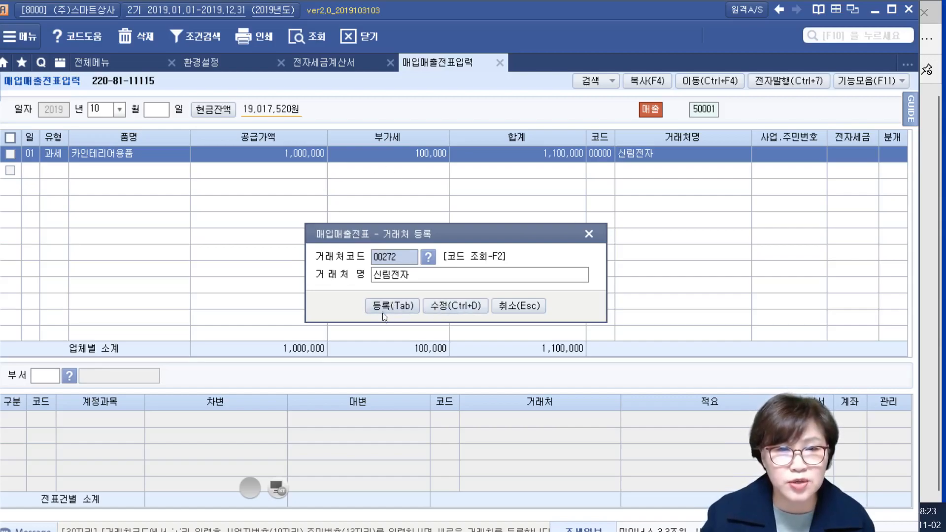
click(453, 311)
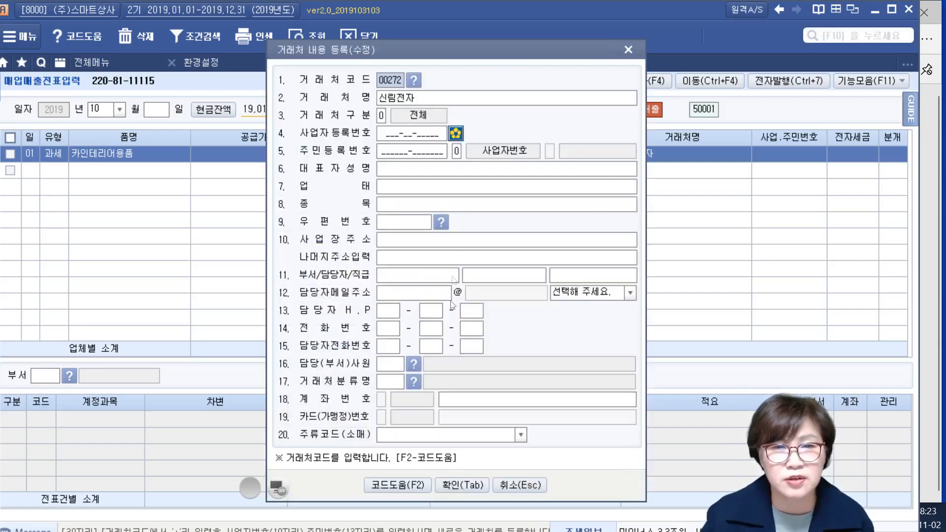
click(403, 135)
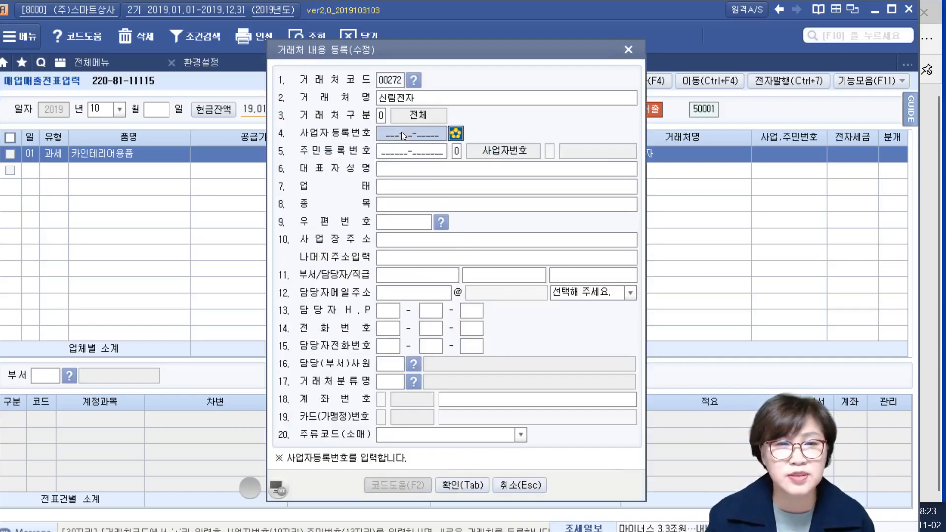
text(111-)
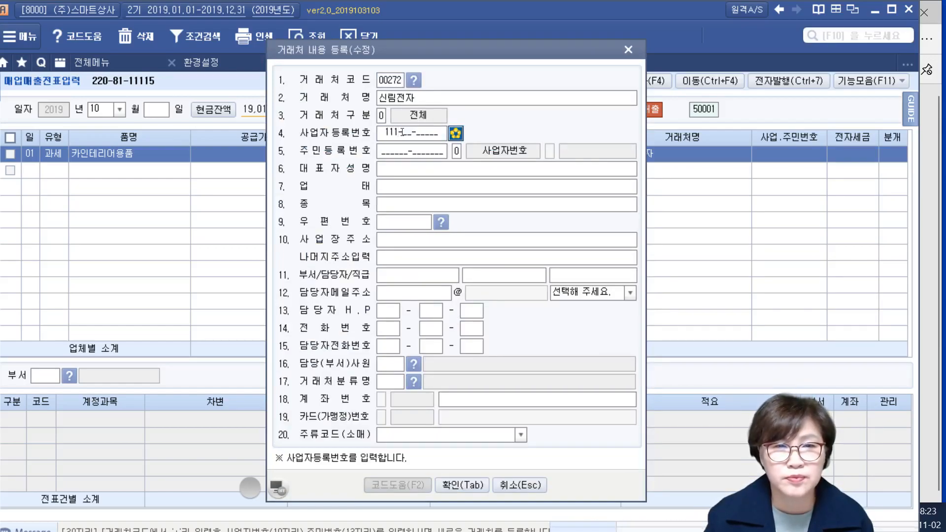
text(12-12345)
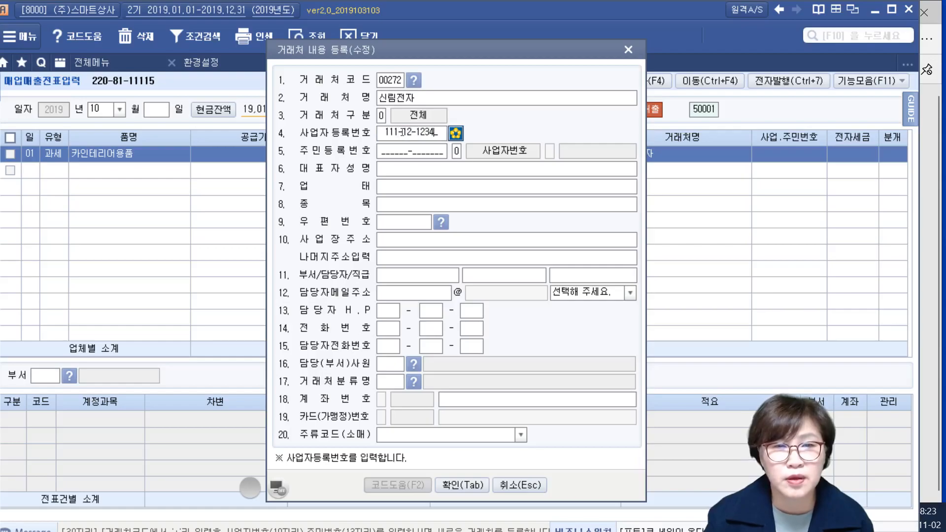
key(Return)
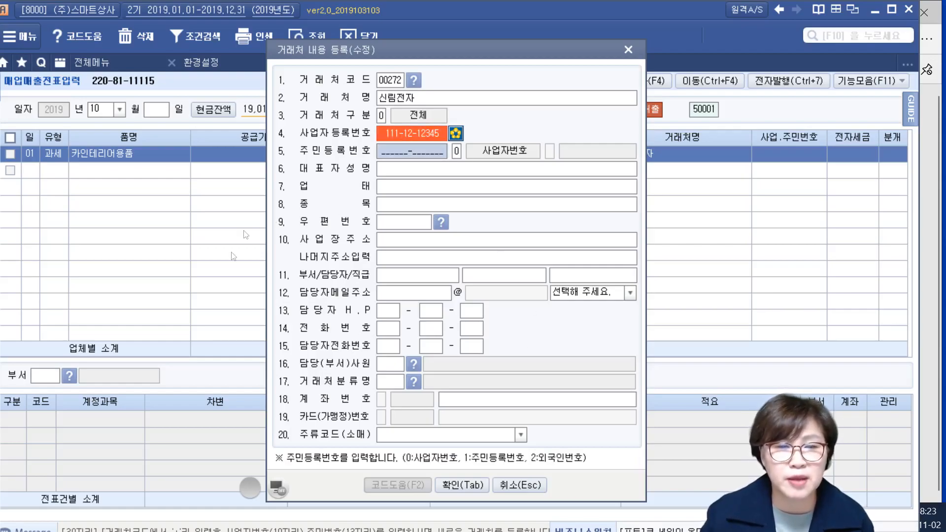
click(457, 485)
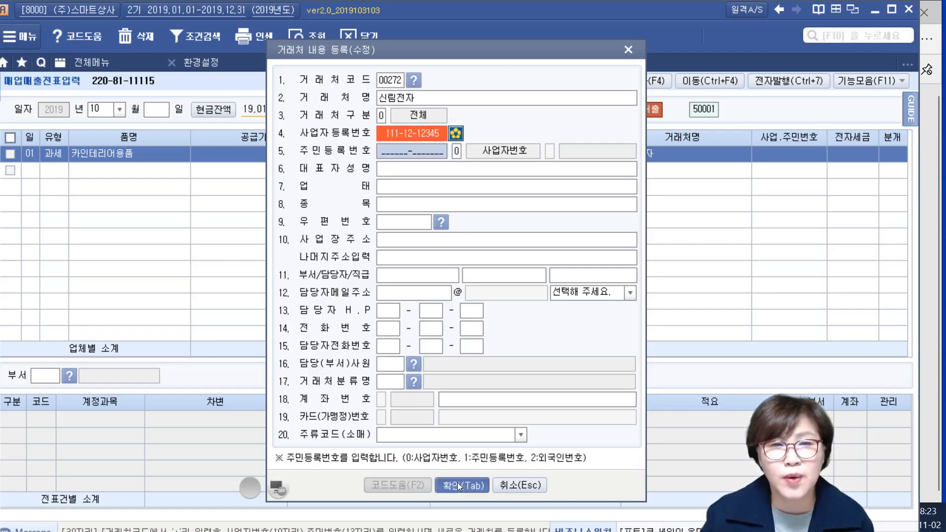
click(376, 307)
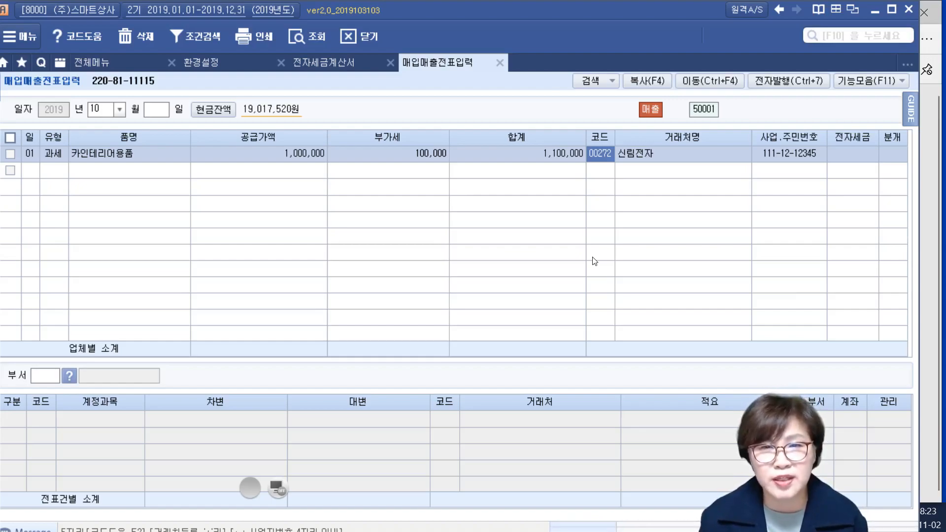
Clear row 1's partner and pick 신림전자 again by searching the name 신림.
key(BackSpace)
key(Return)
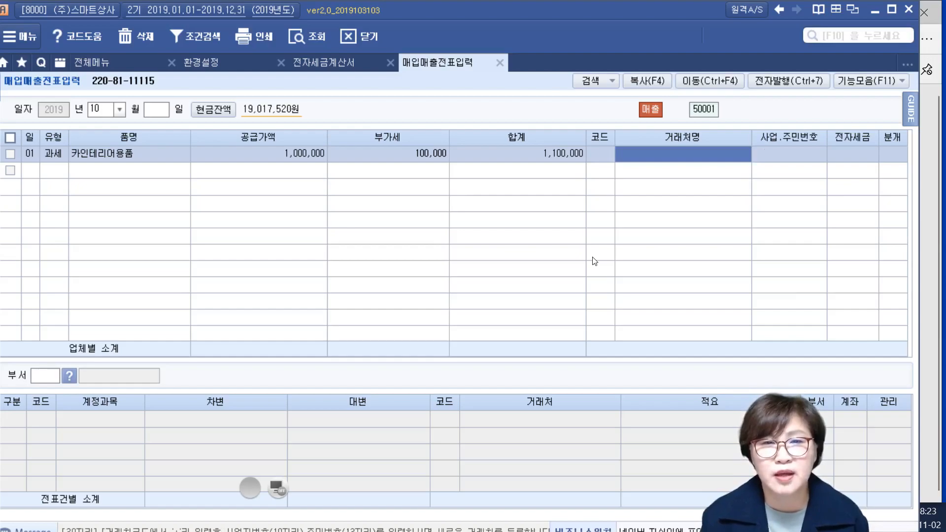
key(Left)
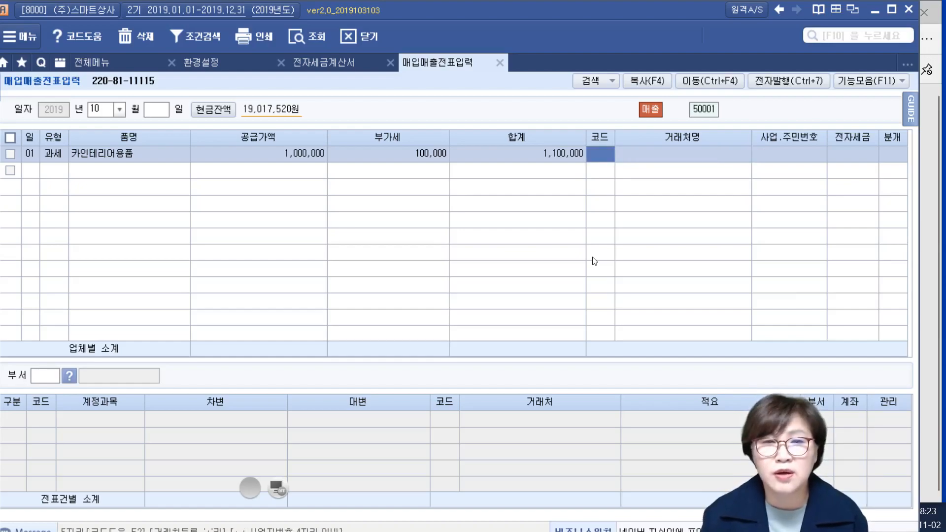
key(plus)
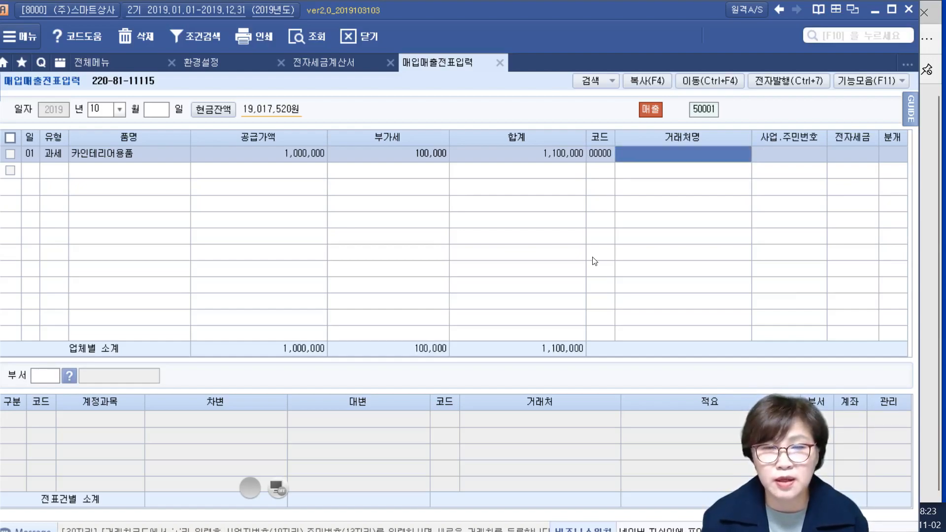
text(신림)
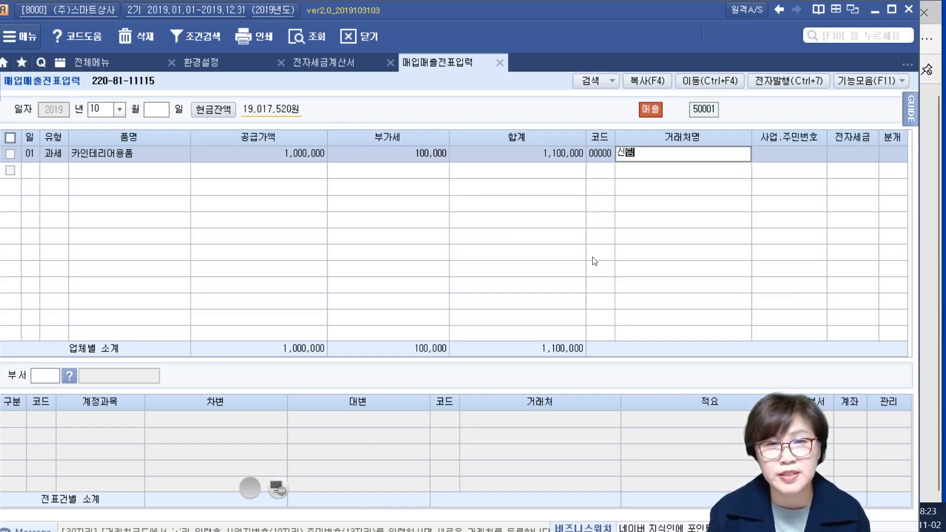
key(Return)
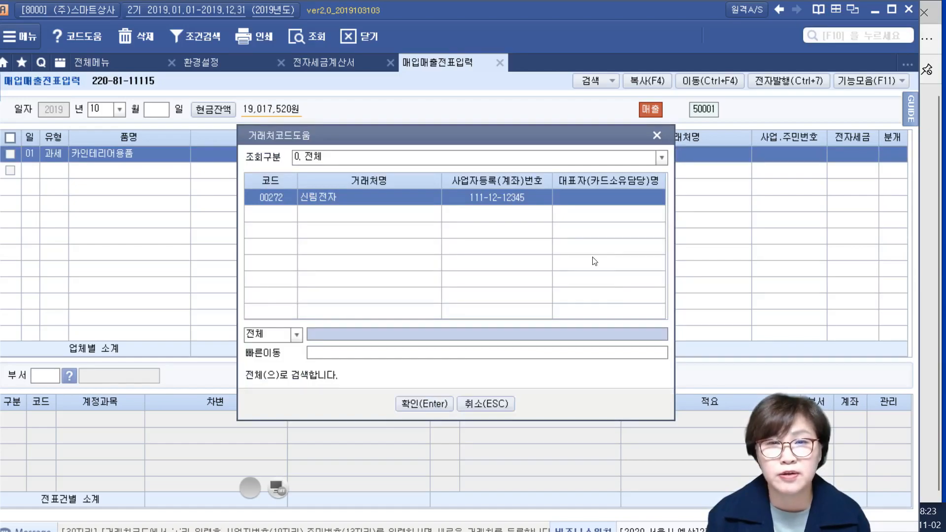
key(Return)
key(Return)
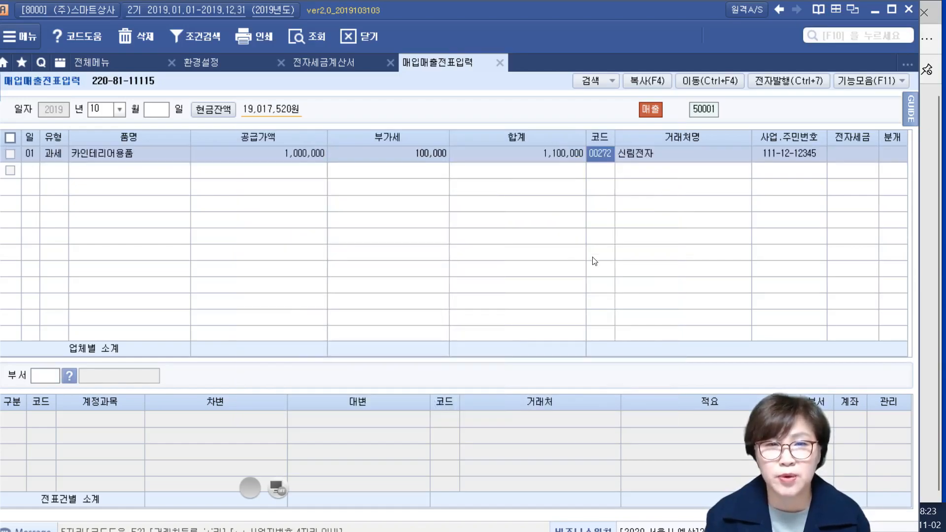
key(BackSpace)
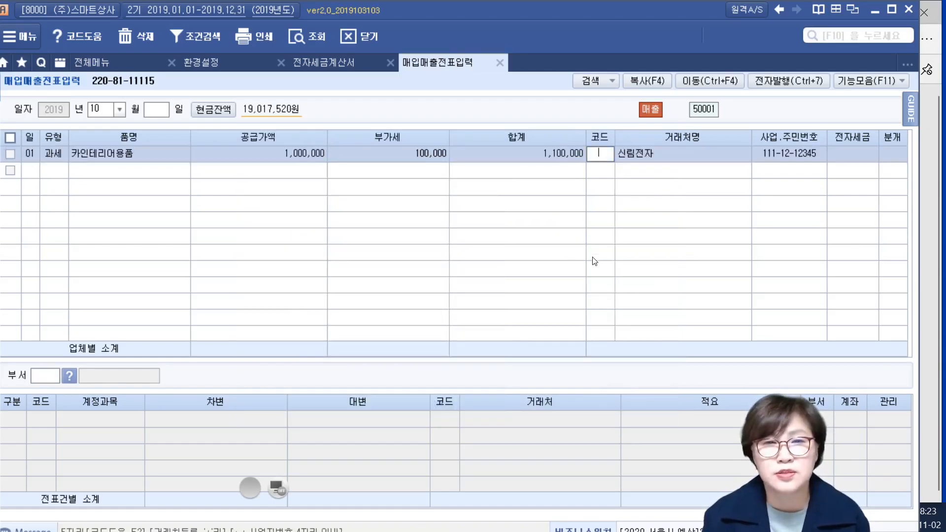
key(Return)
key(Left)
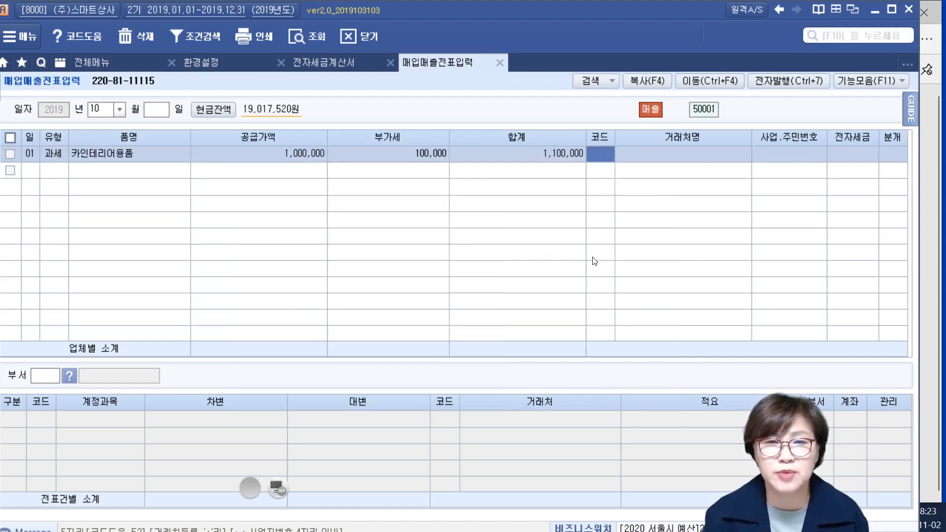
text(+11)
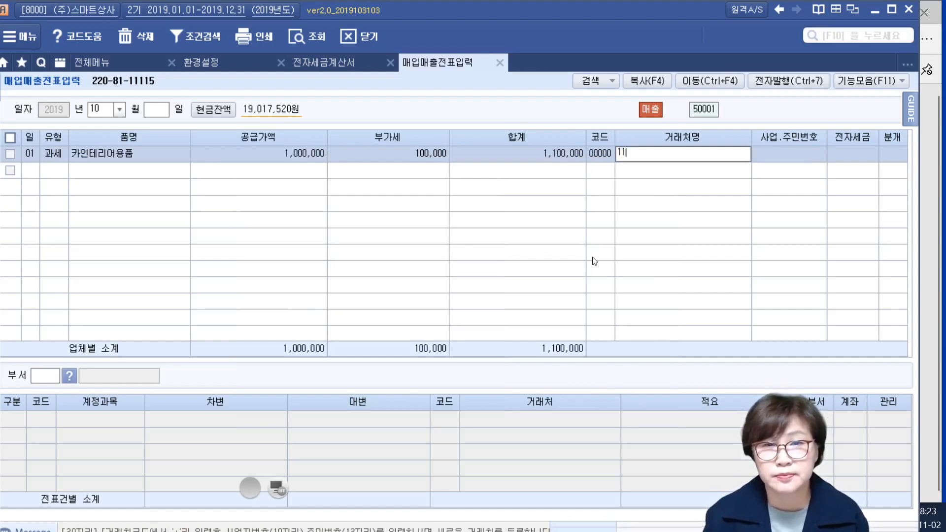
text(11212345)
key(Return)
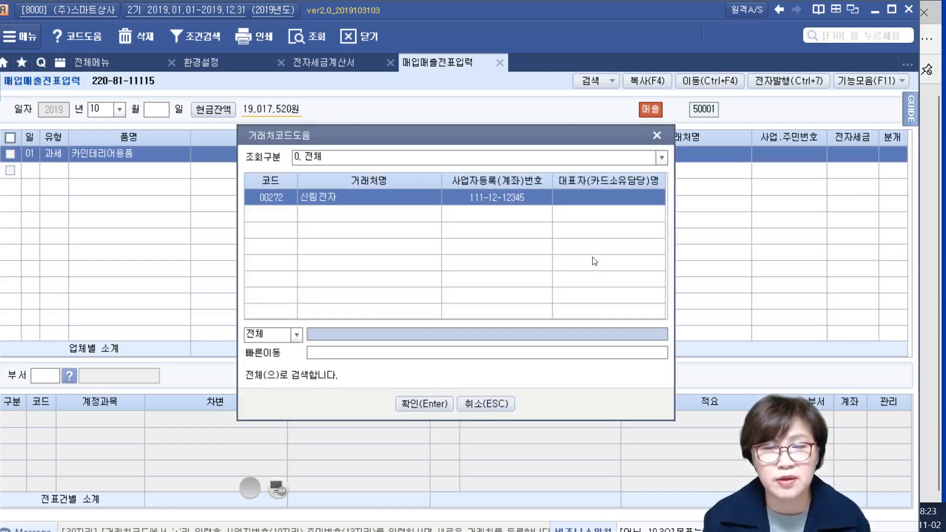
drag(510, 130, 540, 186)
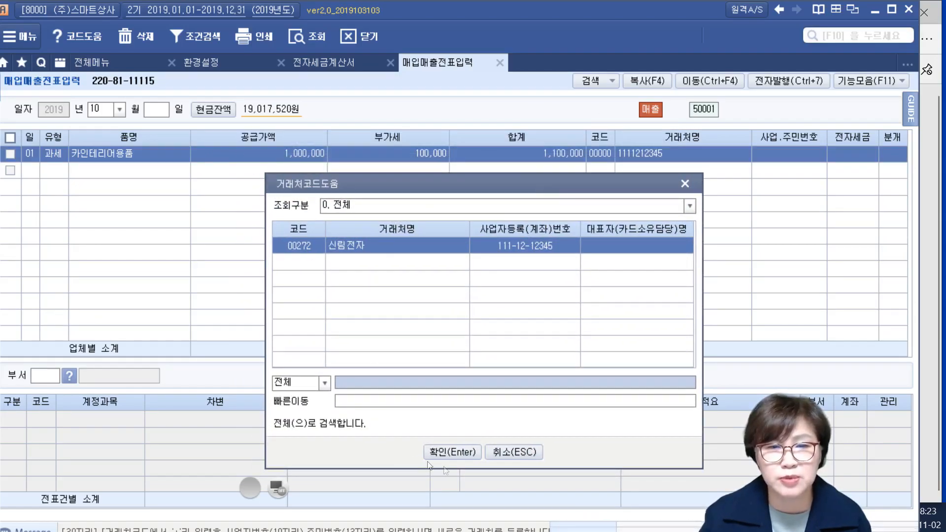
click(463, 456)
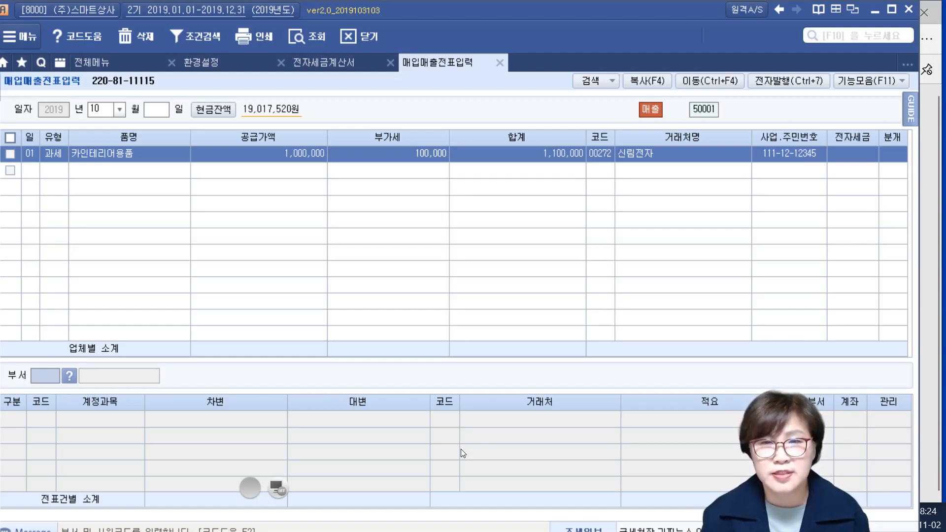
key(Return)
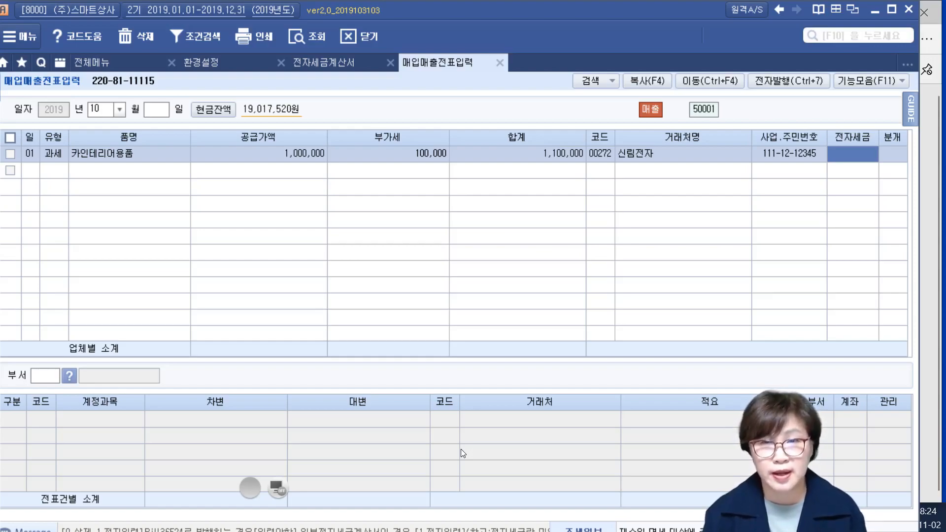
click(779, 81)
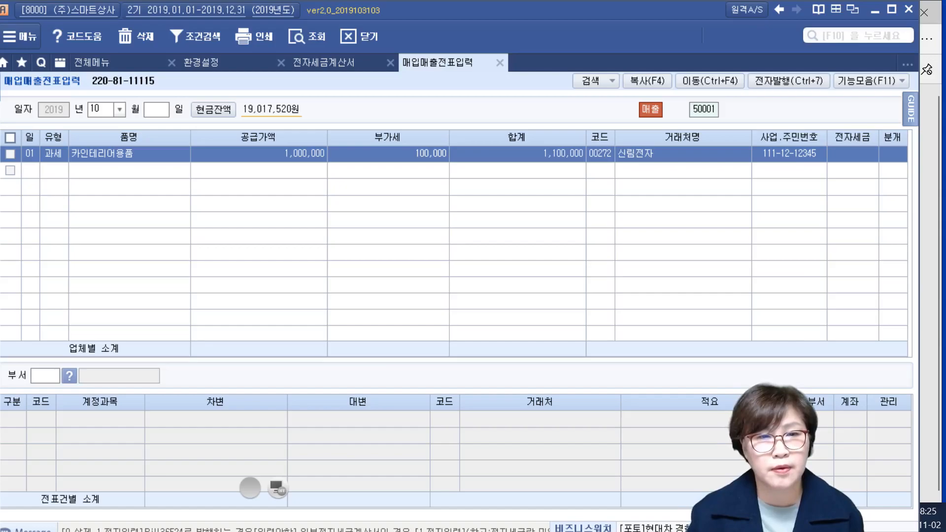
key(ctrl+F7)
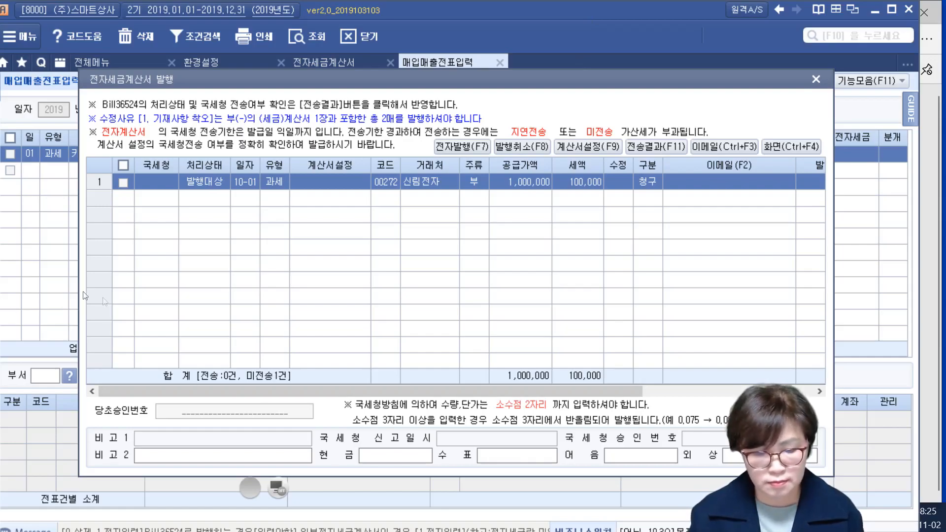
click(815, 78)
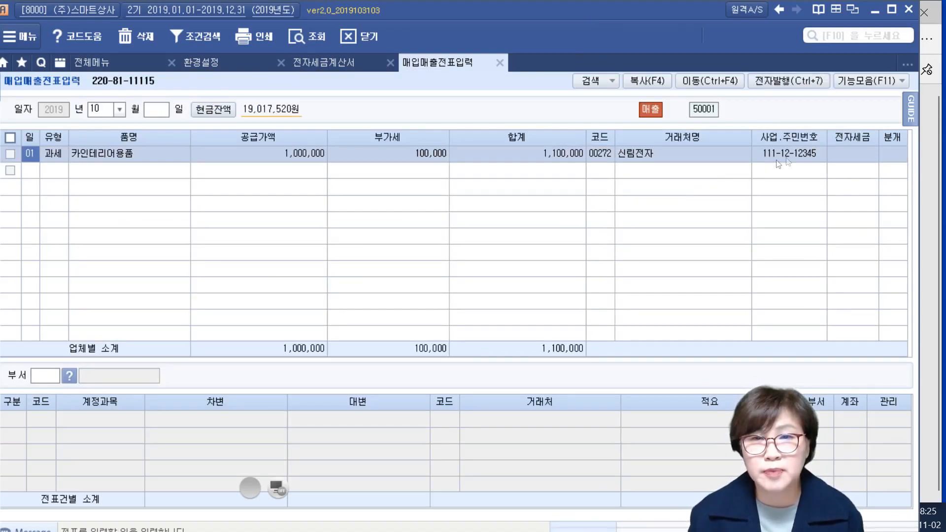
Set row 01's 전자세금 field to 1 (전자입력), after briefly clearing it with 0.
click(855, 156)
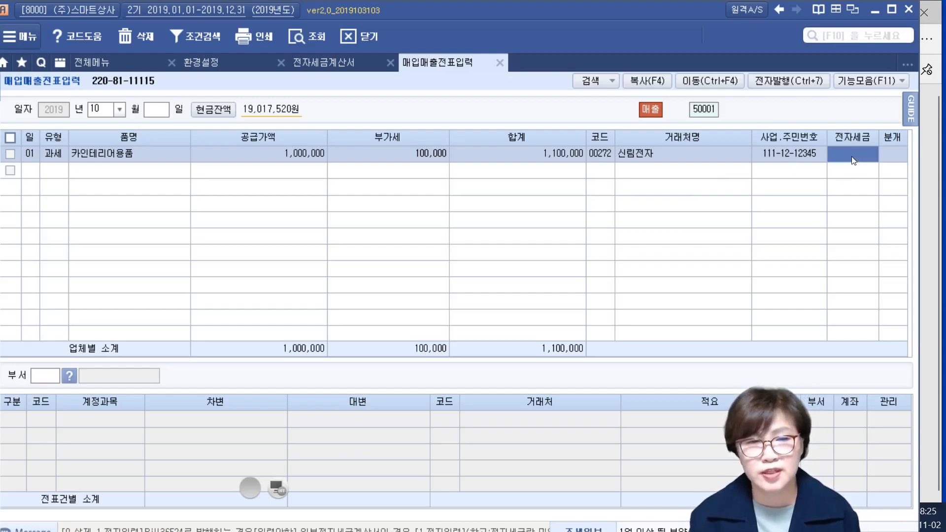
text(1)
key(Return)
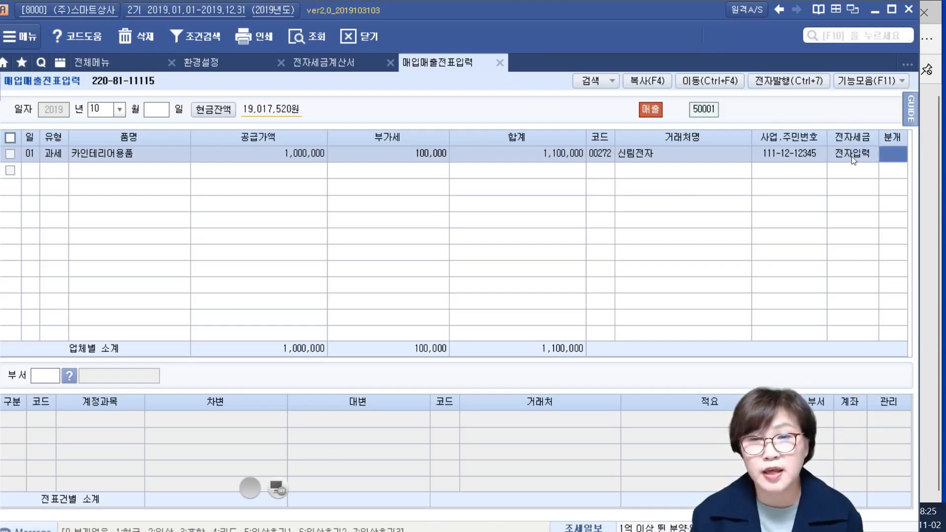
click(851, 155)
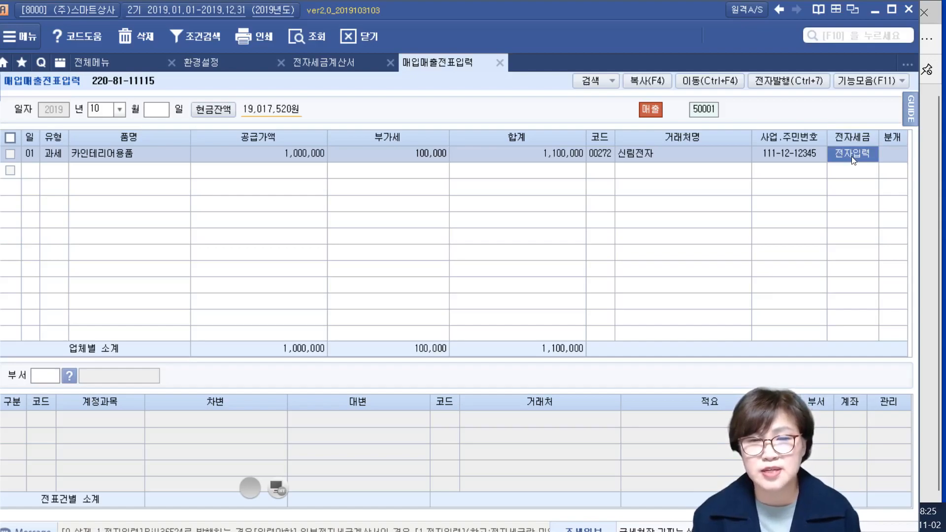
text(0)
key(Return)
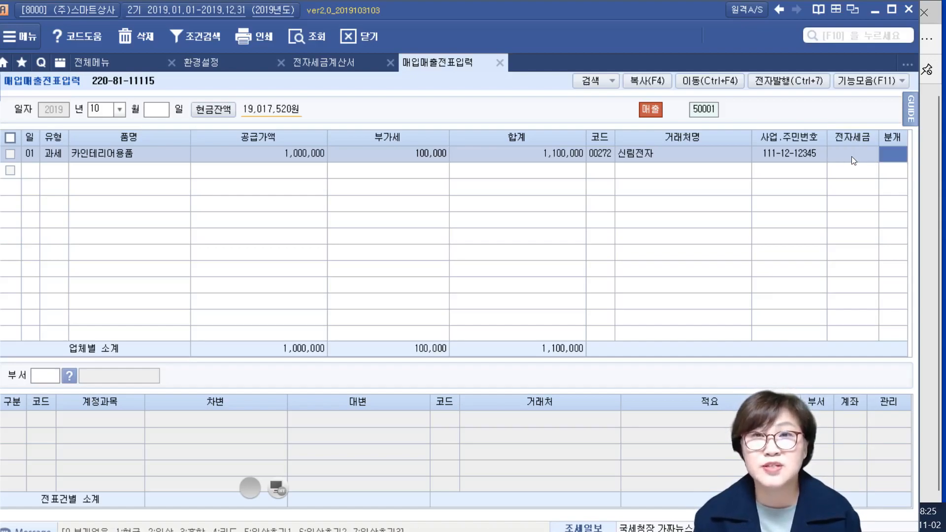
click(851, 156)
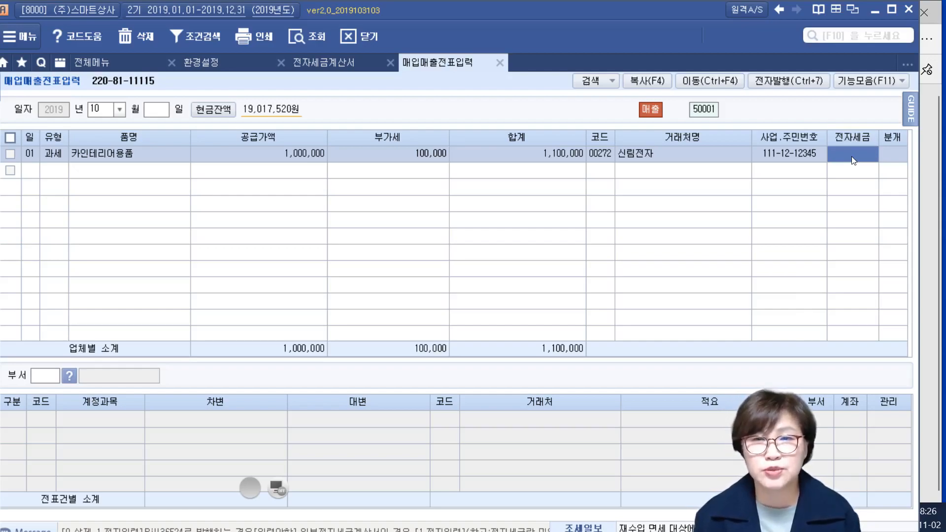
text(1)
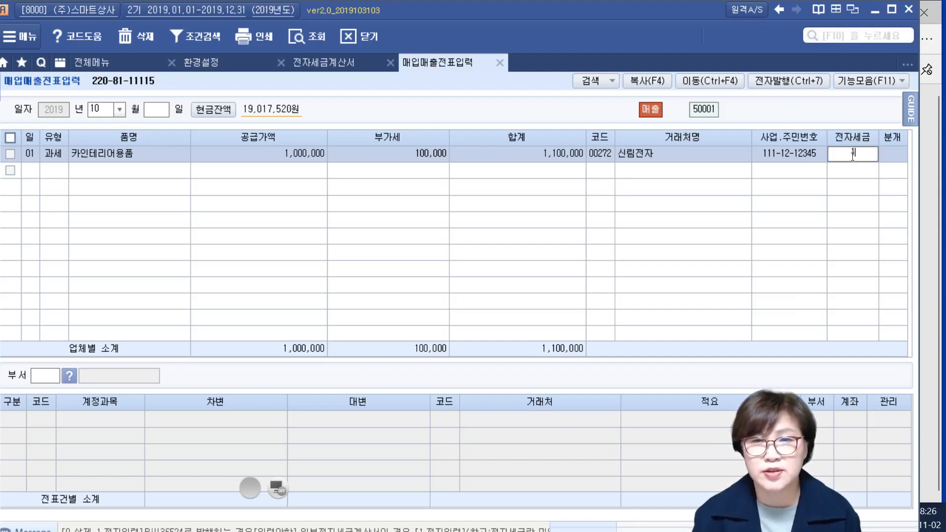
key(Return)
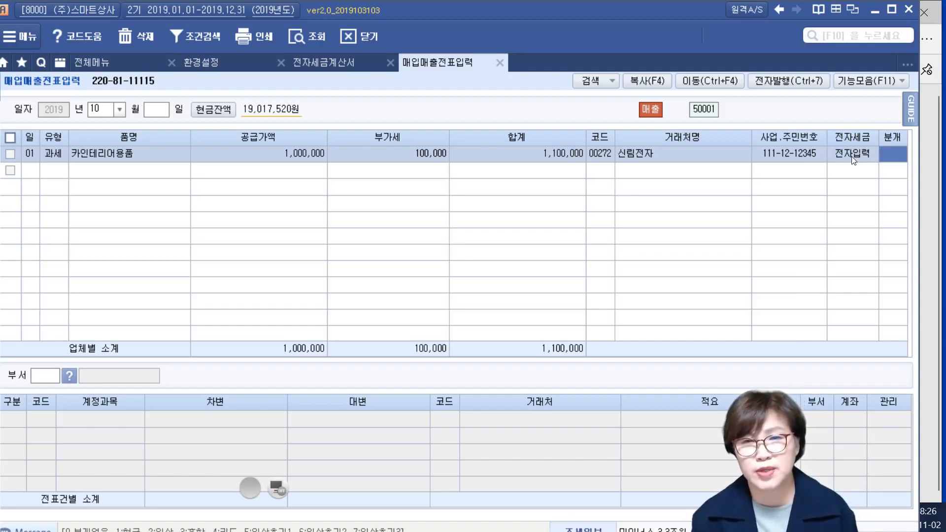
click(851, 156)
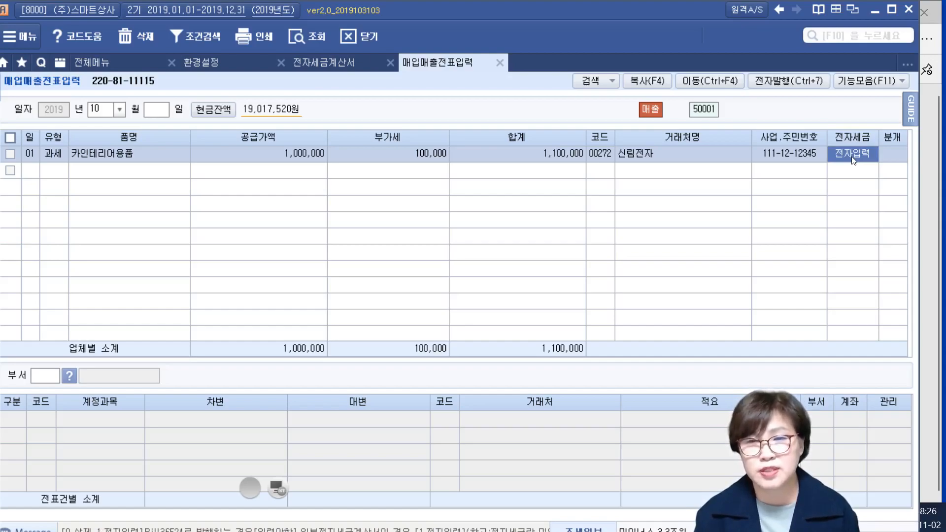
key(Return)
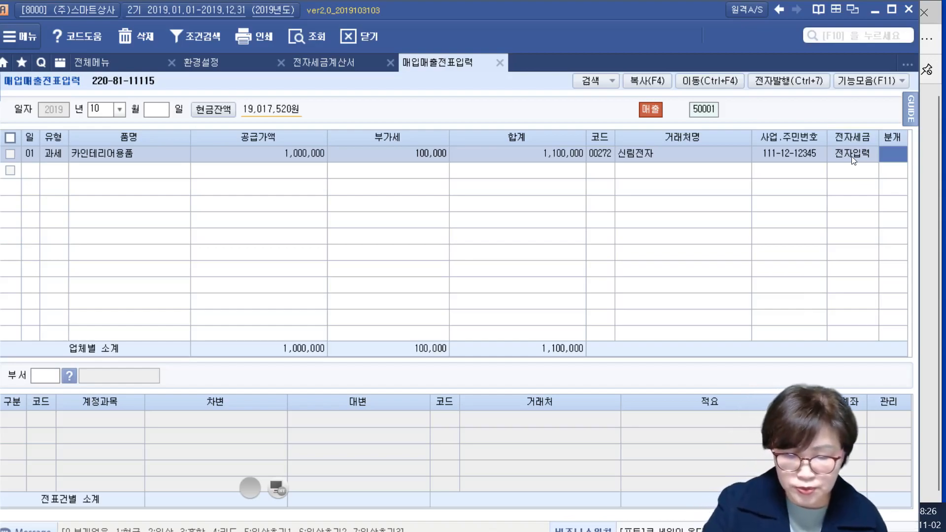
Turn on the screen pen and mark the item name, amounts and e-tax/journal columns in red.
click(276, 480)
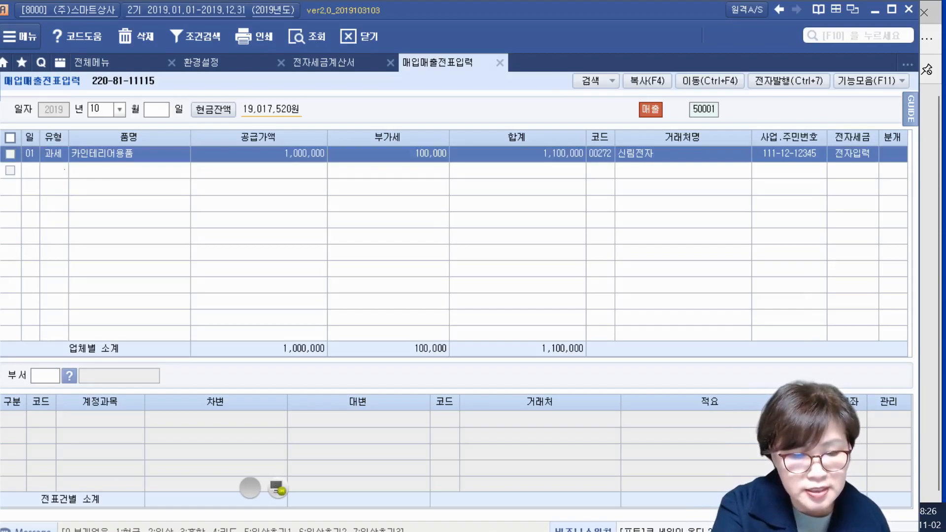
drag(48, 168, 138, 171)
mouse_move(428, 169)
mouse_down()
mouse_move(445, 166)
mouse_move(458, 148)
mouse_move(563, 165)
mouse_up()
drag(249, 168, 349, 170)
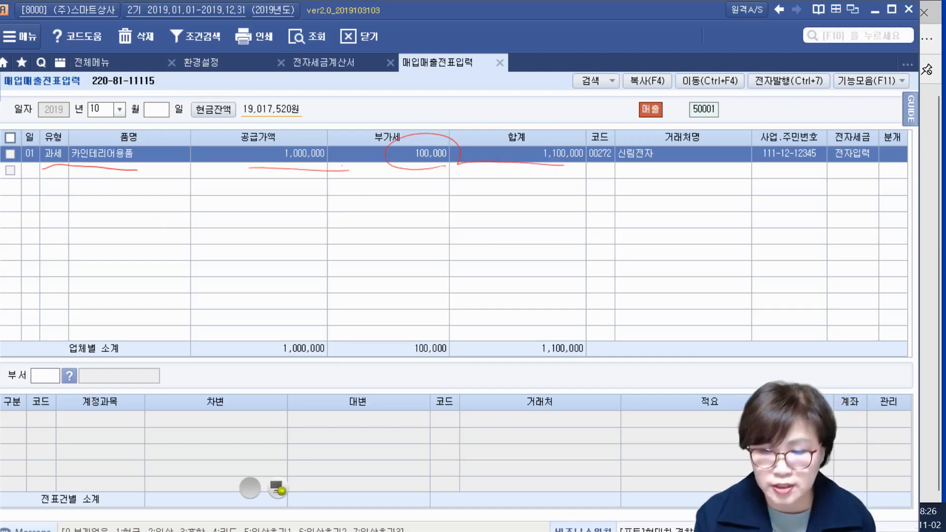
mouse_move(867, 135)
mouse_down()
mouse_move(890, 178)
mouse_move(882, 179)
mouse_up()
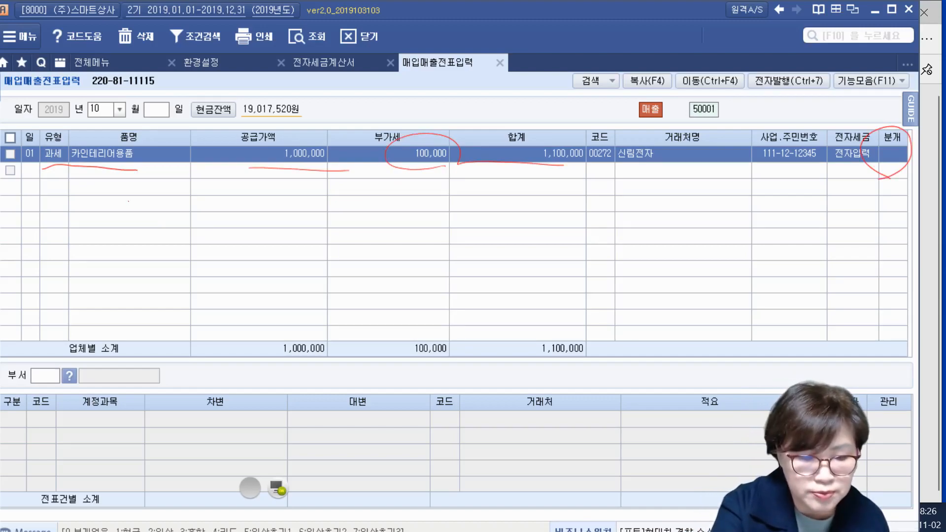
Write the 1.현금 case label and the credit 상품매출 1,000,000.
mouse_move(84, 181)
mouse_down()
mouse_move(81, 215)
mouse_move(109, 188)
mouse_up()
mouse_move(96, 205)
mouse_down()
mouse_move(133, 209)
mouse_move(157, 190)
mouse_move(164, 203)
mouse_up()
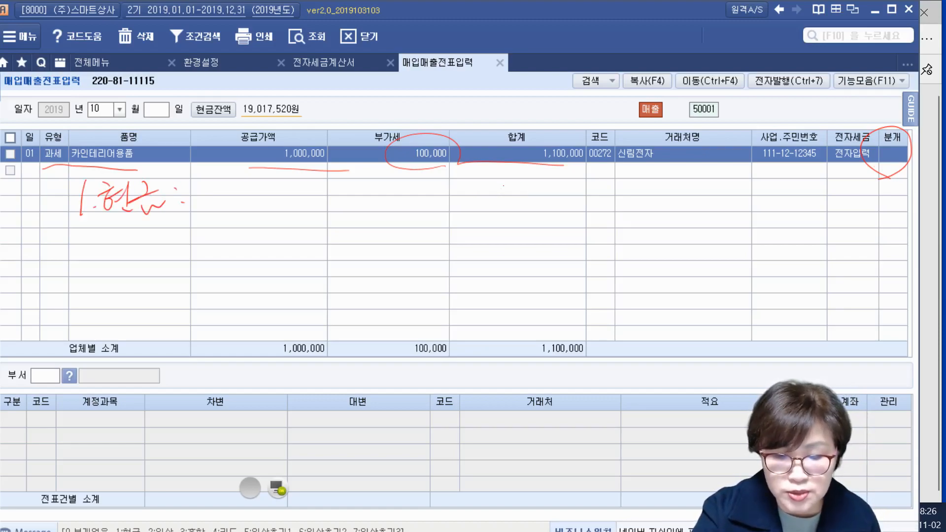
mouse_move(487, 188)
mouse_down()
mouse_move(464, 246)
mouse_move(498, 214)
mouse_up()
mouse_move(503, 204)
mouse_down()
mouse_move(521, 207)
mouse_move(515, 217)
mouse_up()
mouse_move(526, 196)
mouse_down()
mouse_move(545, 190)
mouse_move(535, 205)
mouse_up()
drag(543, 196, 554, 209)
drag(539, 212, 538, 220)
mouse_move(529, 222)
mouse_down()
mouse_move(540, 229)
mouse_move(557, 216)
mouse_up()
mouse_move(570, 203)
mouse_down()
mouse_move(576, 216)
mouse_move(611, 211)
mouse_move(613, 223)
mouse_up()
drag(651, 194, 660, 221)
mouse_move(680, 201)
mouse_down()
mouse_move(674, 212)
mouse_move(712, 203)
mouse_move(711, 221)
mouse_up()
mouse_move(729, 200)
mouse_down()
mouse_move(724, 211)
mouse_move(780, 203)
mouse_up()
Write 부가세예수금 100,000 below 상품매출.
mouse_move(485, 250)
mouse_down()
mouse_move(531, 275)
mouse_move(566, 260)
mouse_move(590, 277)
mouse_move(605, 270)
mouse_move(600, 293)
mouse_move(640, 269)
mouse_move(638, 283)
mouse_up()
mouse_move(686, 251)
mouse_down()
mouse_move(686, 273)
mouse_move(713, 268)
mouse_up()
drag(724, 265, 782, 261)
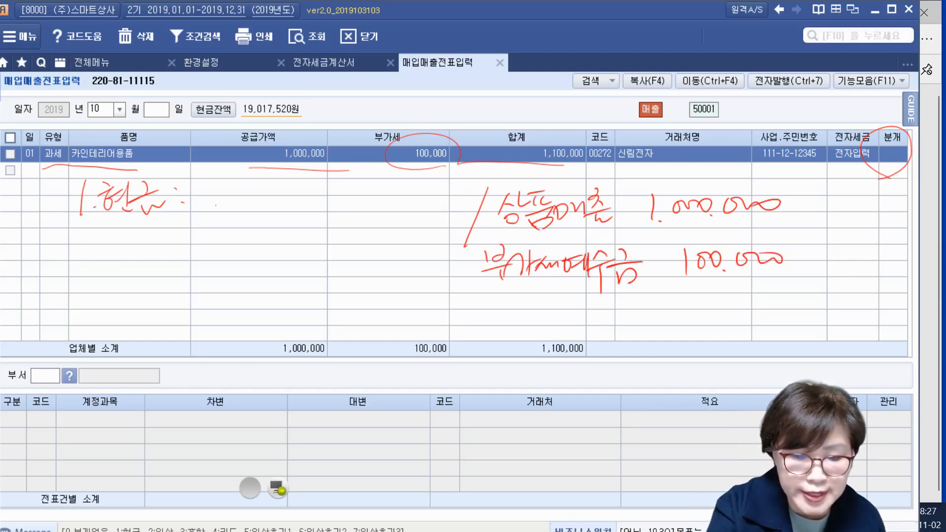
Write the cash case debit 현금 1,100,000.
drag(207, 186, 216, 191)
mouse_move(199, 194)
mouse_down()
mouse_move(221, 221)
mouse_move(253, 197)
mouse_up()
drag(244, 201, 264, 200)
mouse_move(246, 214)
mouse_down()
mouse_move(249, 226)
mouse_move(261, 226)
mouse_up()
drag(249, 227, 261, 225)
drag(302, 195, 301, 225)
mouse_move(322, 195)
mouse_down()
mouse_move(323, 220)
mouse_move(341, 199)
mouse_move(370, 201)
mouse_move(387, 216)
mouse_up()
drag(389, 205, 423, 212)
drag(423, 199, 441, 202)
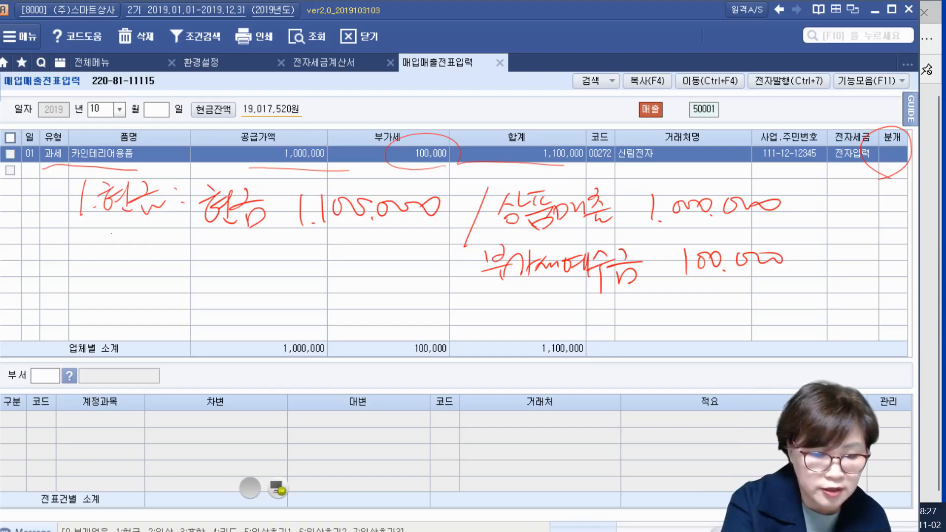
Add (입금) under the cash label and underline 상품매출 1,000,000.
mouse_move(112, 230)
mouse_down()
mouse_move(103, 256)
mouse_move(122, 229)
mouse_up()
mouse_move(135, 222)
mouse_down()
mouse_move(140, 258)
mouse_move(157, 244)
mouse_move(182, 259)
mouse_up()
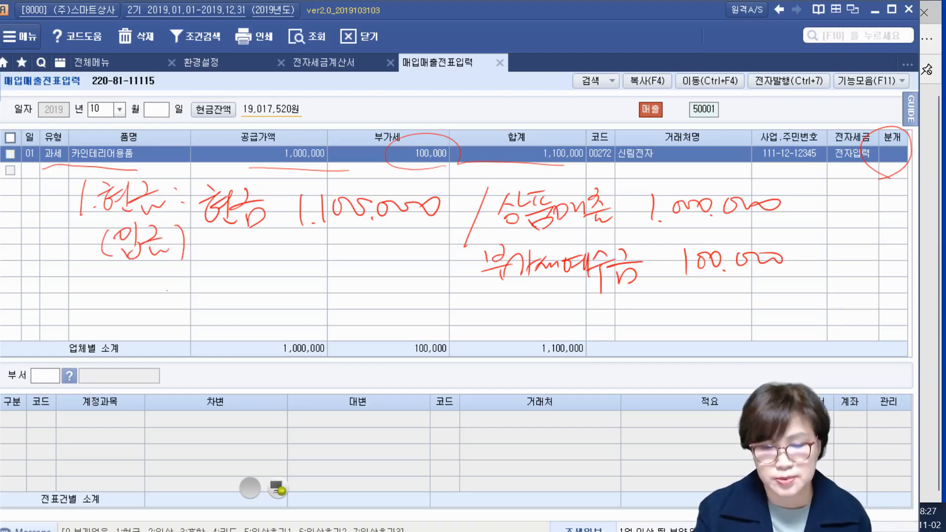
drag(499, 229, 757, 227)
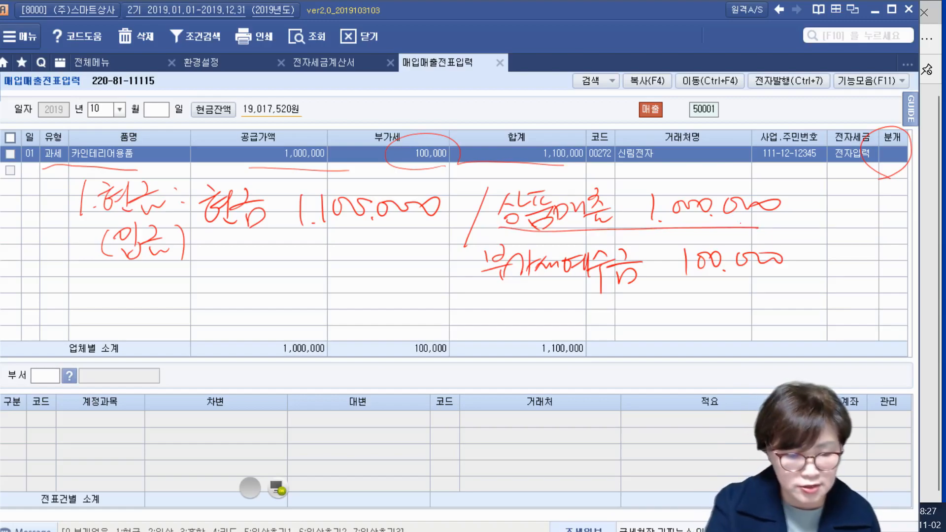
Write the 2.외상 case label with a slash and ditto marks for the same credits.
mouse_move(74, 295)
mouse_down()
mouse_move(73, 311)
mouse_move(89, 310)
mouse_up()
click(100, 311)
mouse_move(116, 290)
mouse_down()
mouse_move(133, 294)
mouse_move(139, 320)
mouse_up()
drag(151, 282, 141, 302)
drag(147, 292, 163, 294)
mouse_move(163, 293)
mouse_down()
mouse_move(172, 290)
mouse_move(158, 305)
mouse_up()
drag(192, 283, 195, 310)
drag(496, 290, 468, 329)
drag(533, 308, 539, 301)
drag(545, 304, 548, 311)
drag(546, 343, 542, 354)
Write the credit case debit 외상매출금 1,100,000.
drag(213, 273, 236, 318)
mouse_move(248, 277)
mouse_down()
mouse_move(265, 288)
mouse_move(250, 312)
mouse_move(324, 294)
mouse_move(326, 307)
mouse_move(348, 292)
mouse_up()
mouse_move(326, 298)
mouse_down()
mouse_move(364, 296)
mouse_move(356, 310)
mouse_move(375, 314)
mouse_up()
click(386, 310)
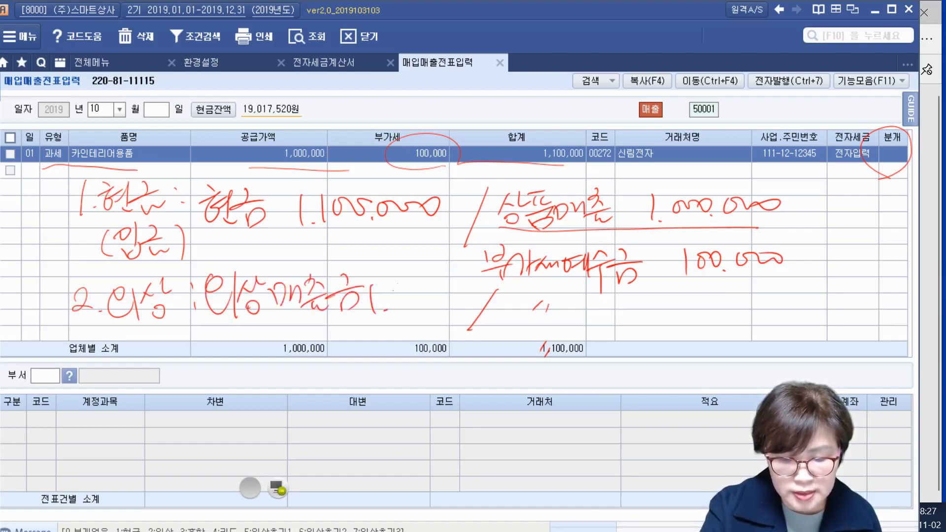
drag(400, 284, 401, 307)
drag(411, 290, 451, 292)
drag(465, 292, 465, 295)
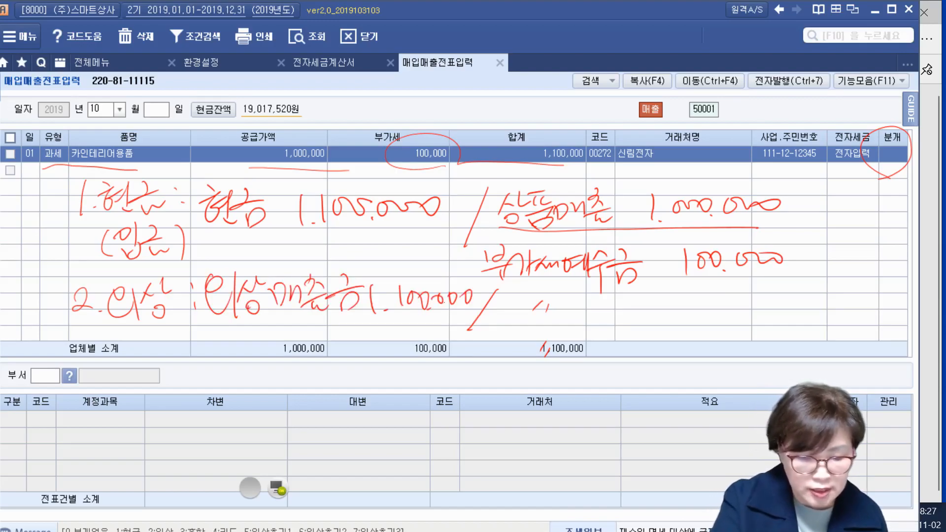
Write the 3.혼합 case label with a dividing slash and a credit account line.
drag(91, 367, 67, 384)
drag(123, 355, 130, 365)
mouse_move(113, 373)
mouse_down()
mouse_move(135, 364)
mouse_move(126, 372)
mouse_up()
mouse_move(124, 383)
mouse_down()
mouse_move(122, 394)
mouse_move(138, 385)
mouse_up()
drag(123, 390, 147, 394)
drag(154, 362, 159, 366)
mouse_move(146, 373)
mouse_down()
mouse_move(166, 367)
mouse_move(158, 376)
mouse_up()
drag(172, 364, 173, 385)
drag(172, 375, 160, 404)
drag(176, 385, 173, 404)
drag(161, 396, 199, 371)
drag(200, 384, 202, 387)
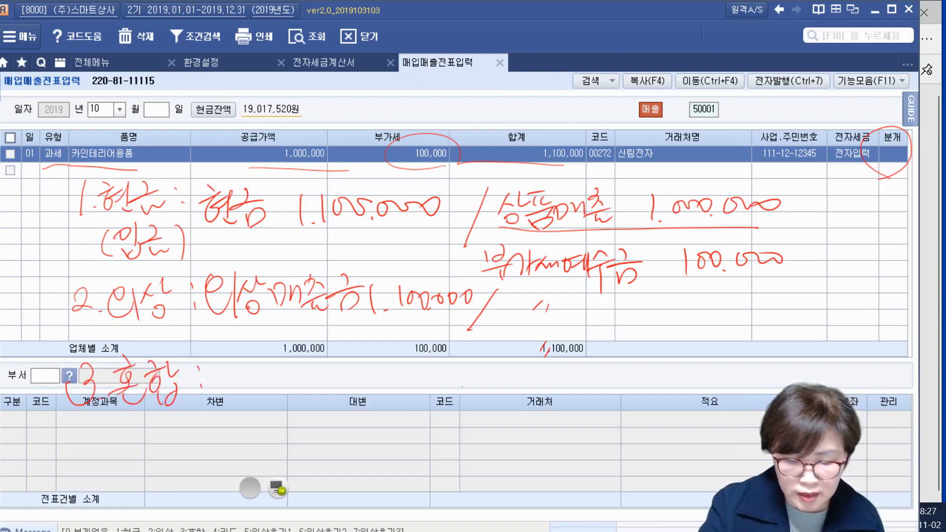
drag(478, 360, 431, 439)
drag(487, 393, 634, 386)
Fill the mixed case credits: a question mark, 1,000,000 sales and 부가세예수금 100,000.
mouse_move(544, 360)
mouse_down()
mouse_move(564, 359)
mouse_move(559, 372)
mouse_up()
click(559, 382)
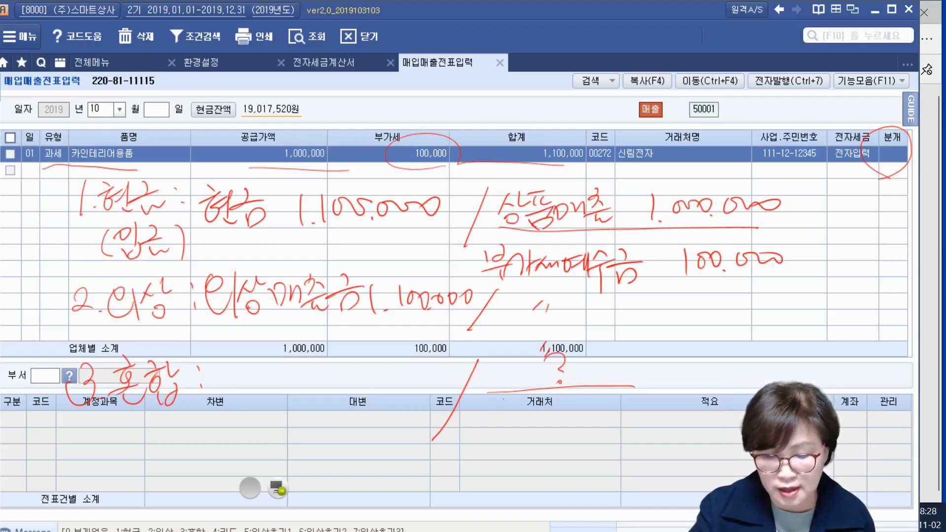
mouse_move(660, 369)
mouse_down()
mouse_move(657, 392)
mouse_move(694, 375)
mouse_move(715, 379)
mouse_up()
drag(480, 409, 498, 443)
drag(493, 421, 518, 439)
mouse_move(519, 423)
mouse_down()
mouse_move(534, 433)
mouse_move(603, 423)
mouse_up()
mouse_move(596, 424)
mouse_down()
mouse_move(597, 443)
mouse_move(633, 437)
mouse_up()
drag(684, 413, 683, 432)
drag(694, 416, 695, 429)
mouse_move(705, 416)
mouse_down()
mouse_move(705, 429)
mouse_move(758, 422)
mouse_up()
Underline the 혼합 label and mark its debit as unknown with 1,100,000.
drag(115, 418, 164, 419)
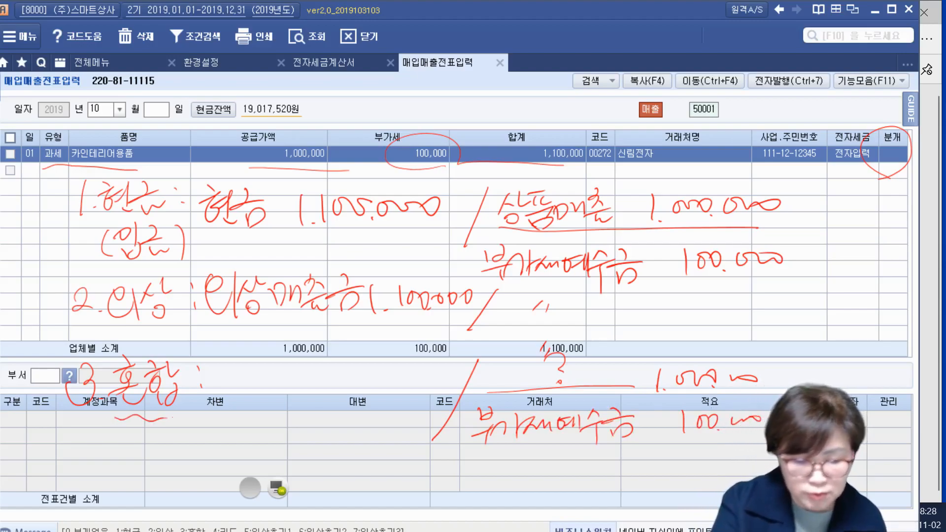
drag(250, 362, 269, 383)
mouse_move(333, 369)
mouse_down()
mouse_move(330, 395)
mouse_move(356, 397)
mouse_move(454, 369)
mouse_up()
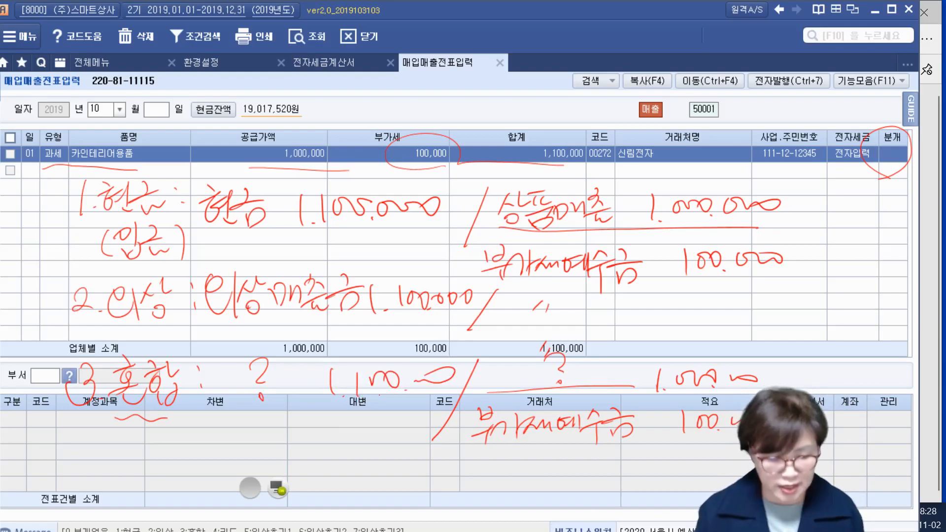
Write the 4.카드 case label and extend the dividing slash into it.
mouse_move(83, 438)
mouse_down()
mouse_move(108, 455)
mouse_move(91, 477)
mouse_up()
mouse_move(123, 441)
mouse_down()
mouse_move(146, 487)
mouse_move(155, 455)
mouse_up()
mouse_move(179, 431)
mouse_down()
mouse_move(165, 449)
mouse_move(185, 452)
mouse_up()
drag(164, 470, 187, 467)
click(204, 442)
click(205, 453)
drag(482, 441, 450, 487)
drag(565, 461, 561, 469)
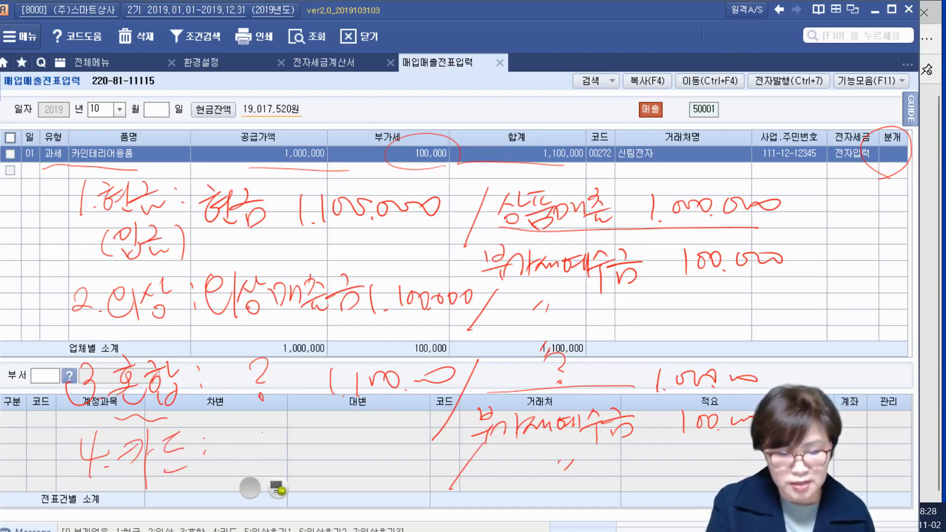
Write the card case debit 미수금 1,100,000 and circle it.
mouse_move(227, 441)
mouse_down()
mouse_move(235, 454)
mouse_move(257, 454)
mouse_up()
mouse_move(269, 436)
mouse_down()
mouse_move(279, 425)
mouse_move(286, 450)
mouse_up()
mouse_move(274, 436)
mouse_down()
mouse_move(295, 435)
mouse_move(280, 468)
mouse_up()
mouse_move(288, 426)
mouse_down()
mouse_move(326, 440)
mouse_move(327, 464)
mouse_move(379, 447)
mouse_up()
drag(380, 439, 440, 436)
mouse_move(237, 465)
mouse_down()
mouse_move(445, 433)
mouse_move(222, 431)
mouse_up()
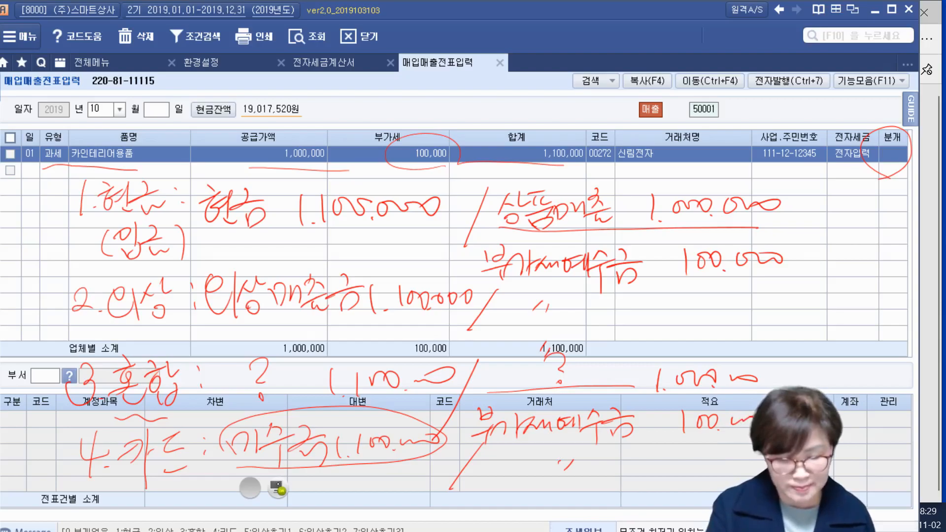
Erase the annotations and set row 01's 분개 to 3 (외상) after first trying 1 (현금).
click(277, 485)
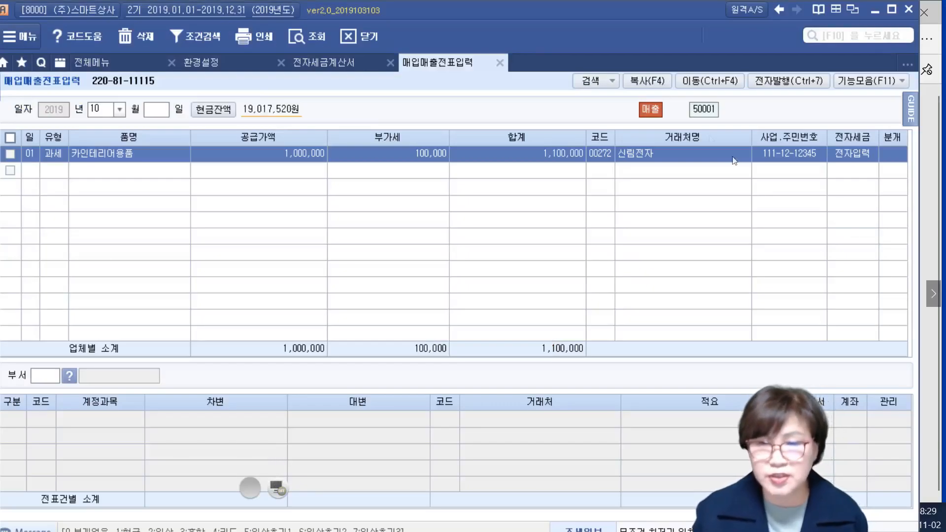
click(842, 199)
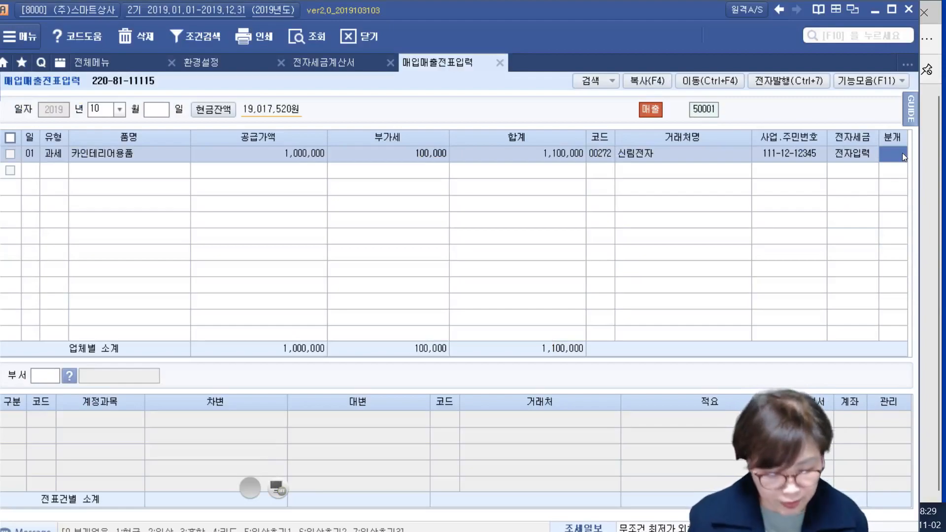
text(1)
key(Return)
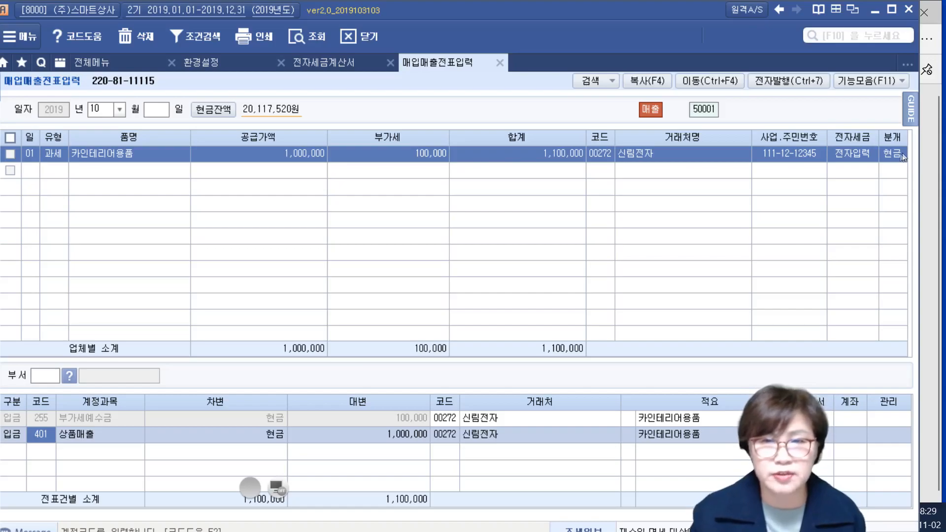
click(896, 158)
text(3)
key(Return)
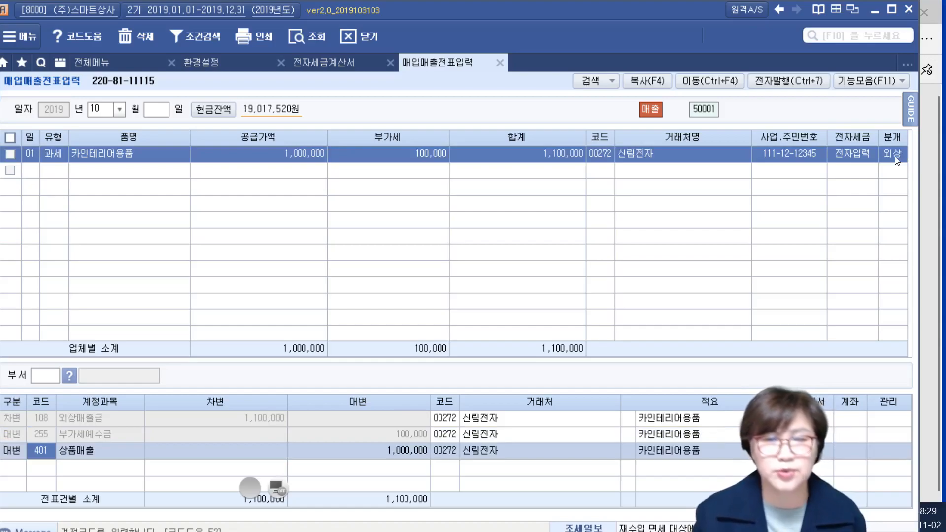
click(891, 162)
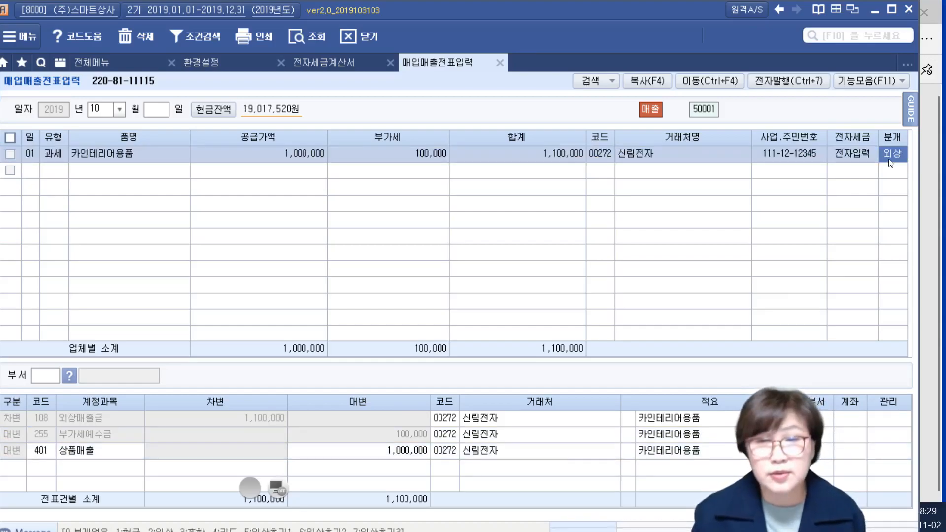
Switch the 분개 type to 3 혼합 and add a new 차변 debit line.
text(3)
key(Return)
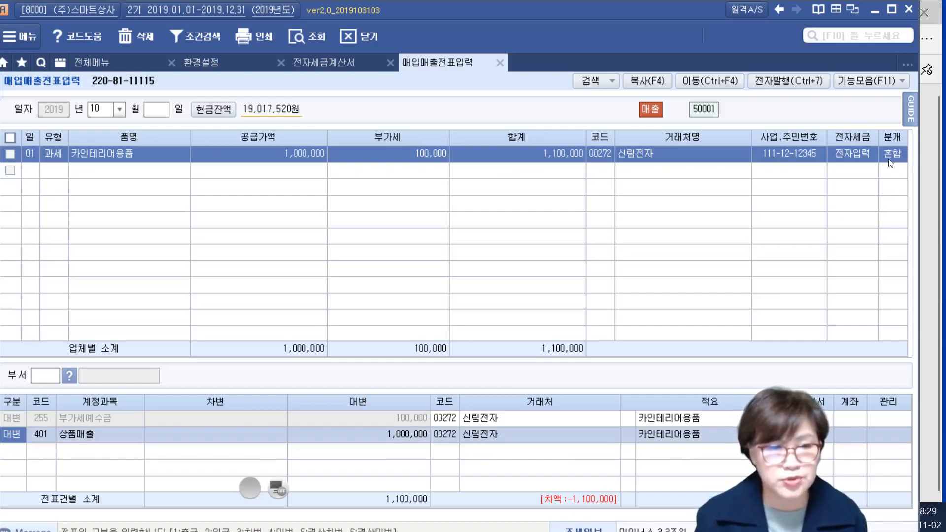
key(Down)
text(3)
key(Return)
Debit 103 보통예금 for 1,100,000 on that line, replacing the mistaken 110 account.
text(1)
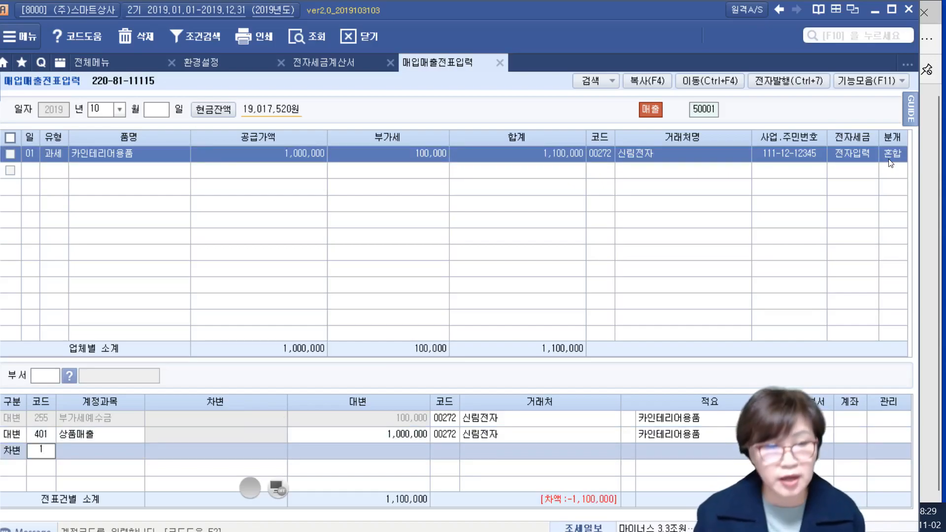
text(10)
key(Return)
key(shift+Tab)
text(103)
key(Return)
text(1,100,000)
key(Return)
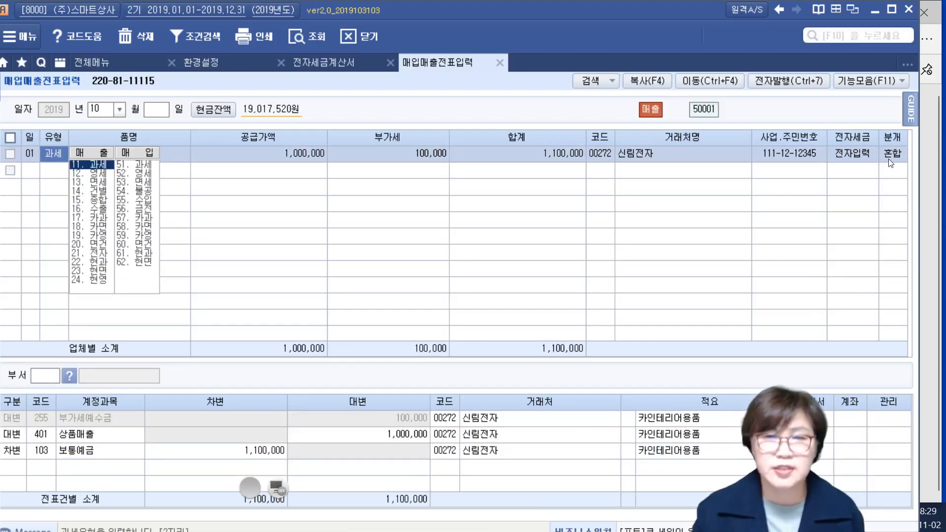
click(898, 161)
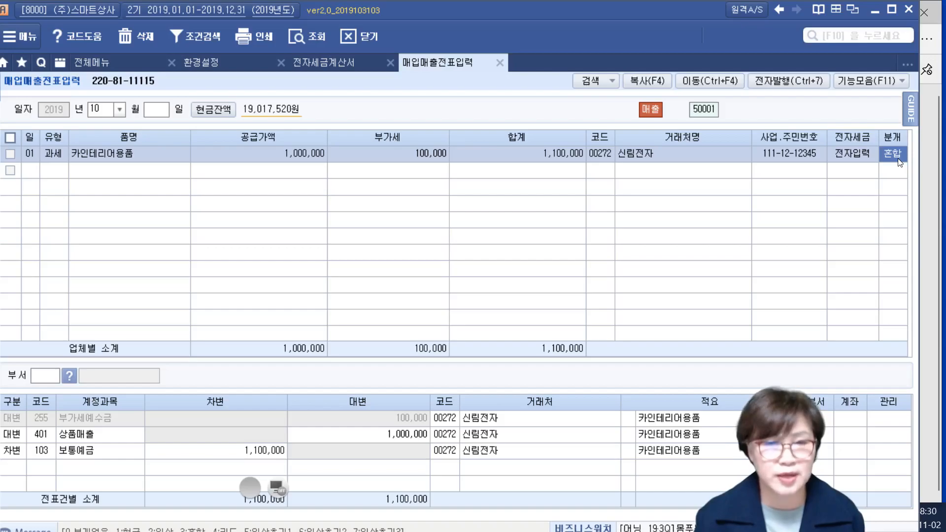
key(Return)
key(Return)
key(Return)
key(Return)
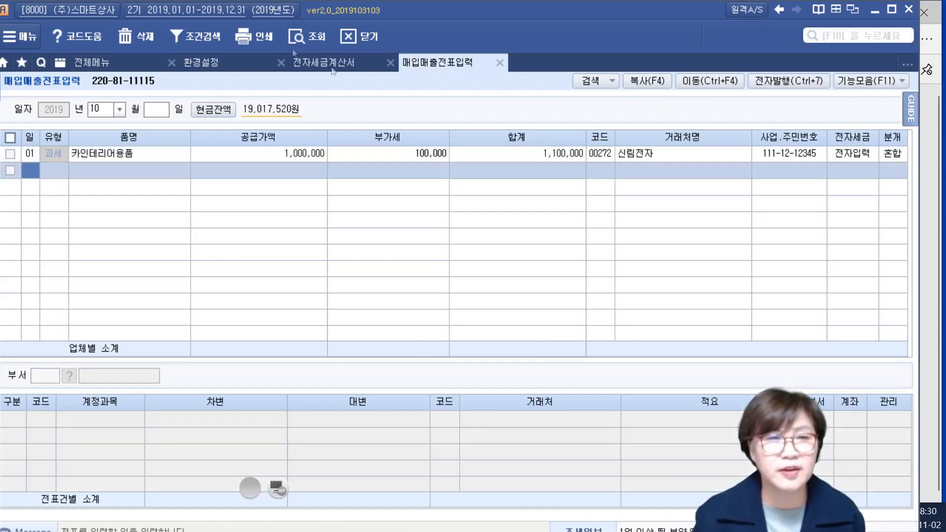
click(157, 153)
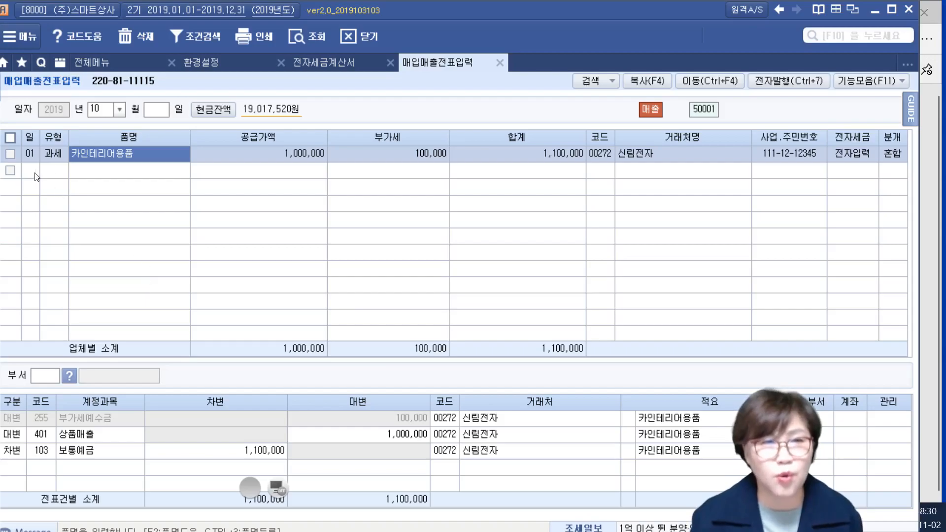
Query the 매입매출장 for 10/01–10/31, listing the single 1,100,000 신림전자 sale.
click(92, 62)
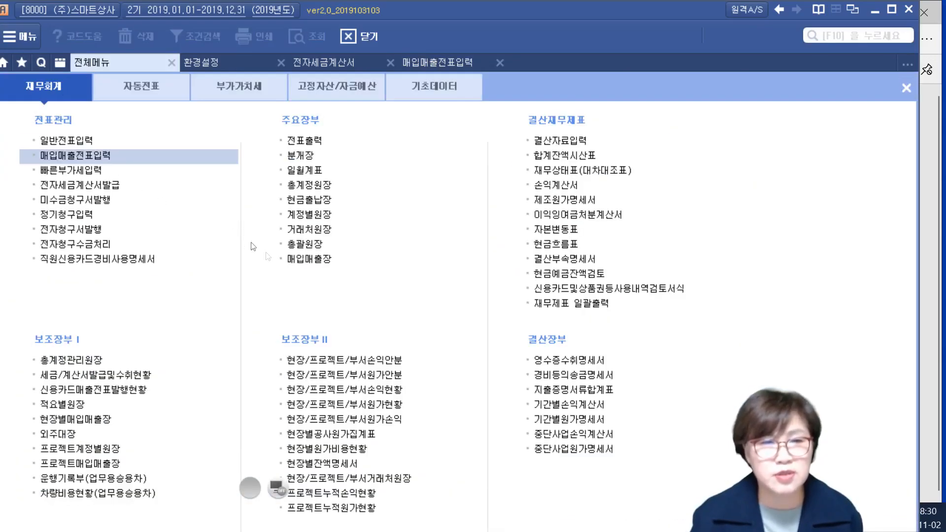
click(312, 260)
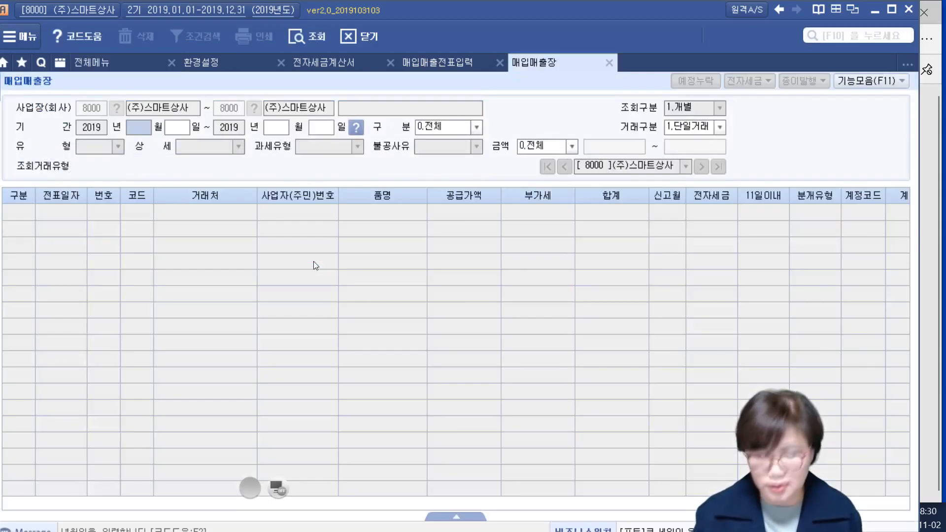
text(10011031)
key(Return)
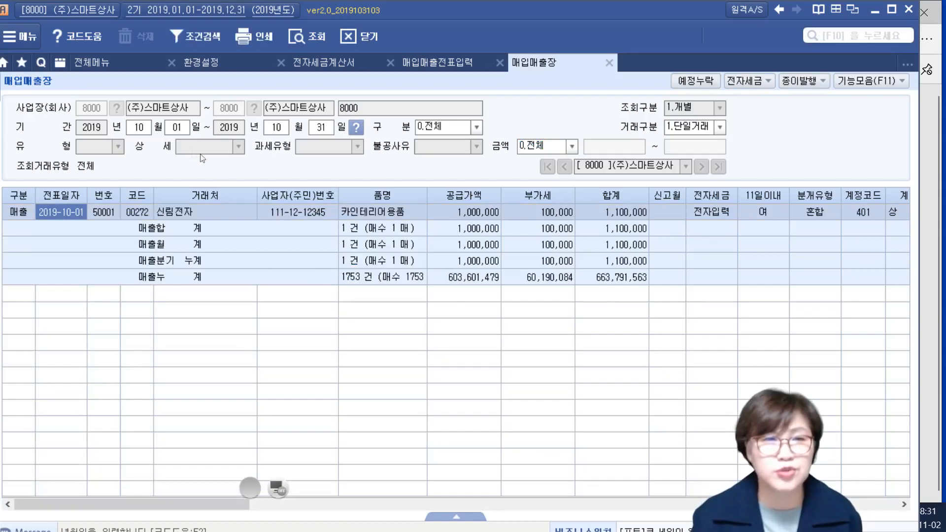
click(86, 62)
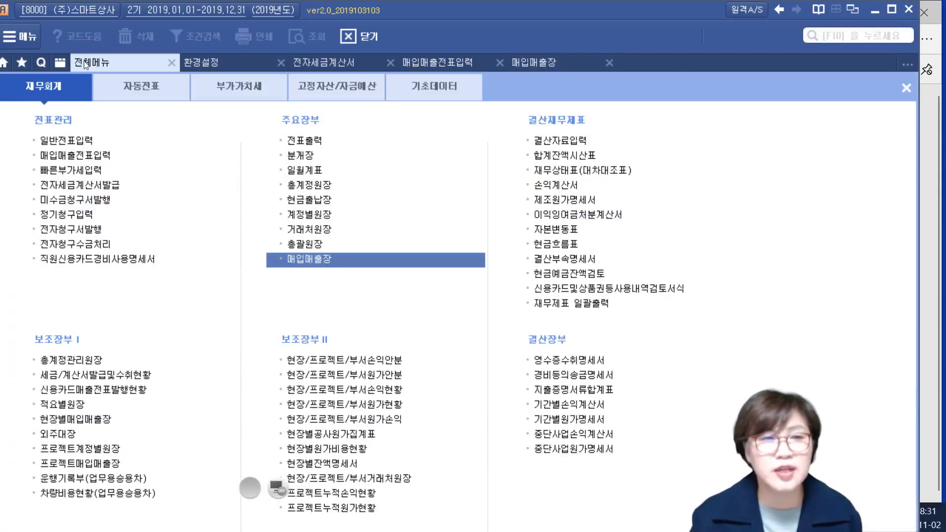
Browse the 부가가치세 and 재무회계 menu items, then go back to 매입매출전표입력.
click(246, 92)
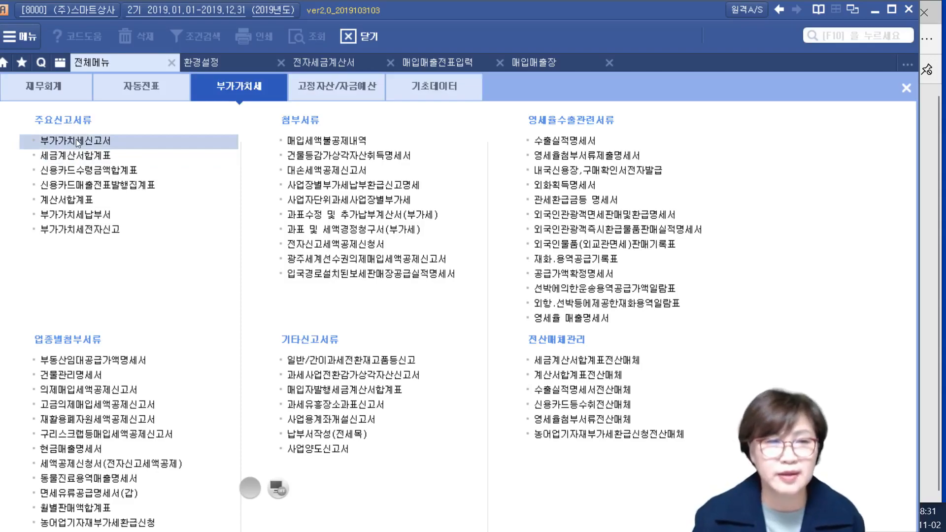
click(37, 84)
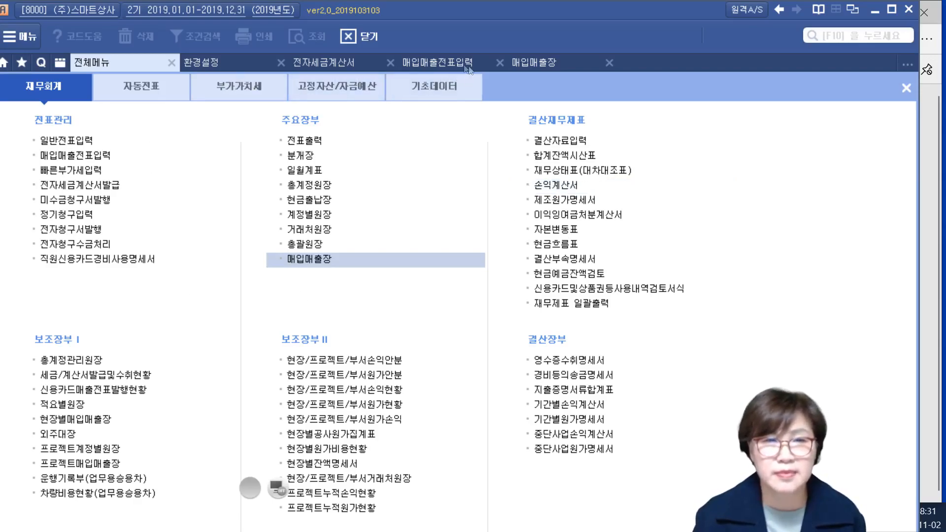
click(445, 63)
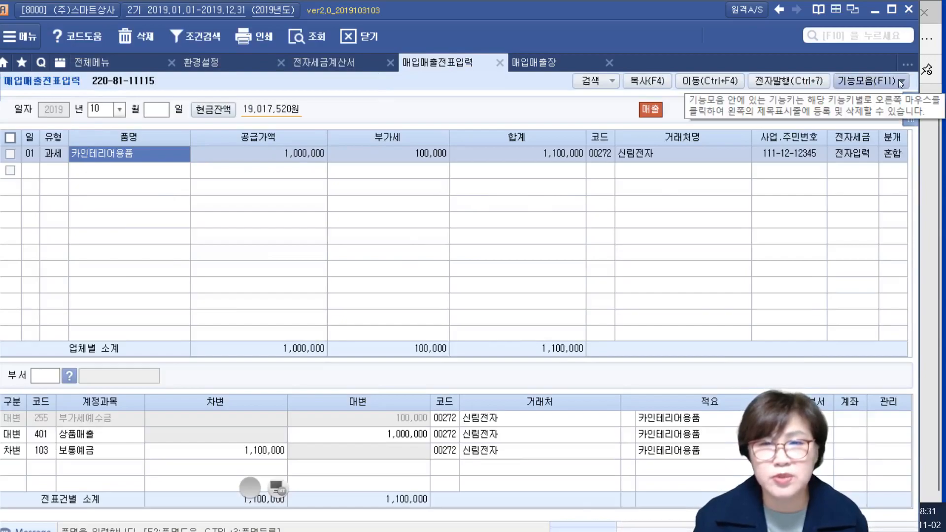
Open and cancel 조건검색 (F6), then tick the day-01 신림전자 voucher's checkbox.
click(614, 81)
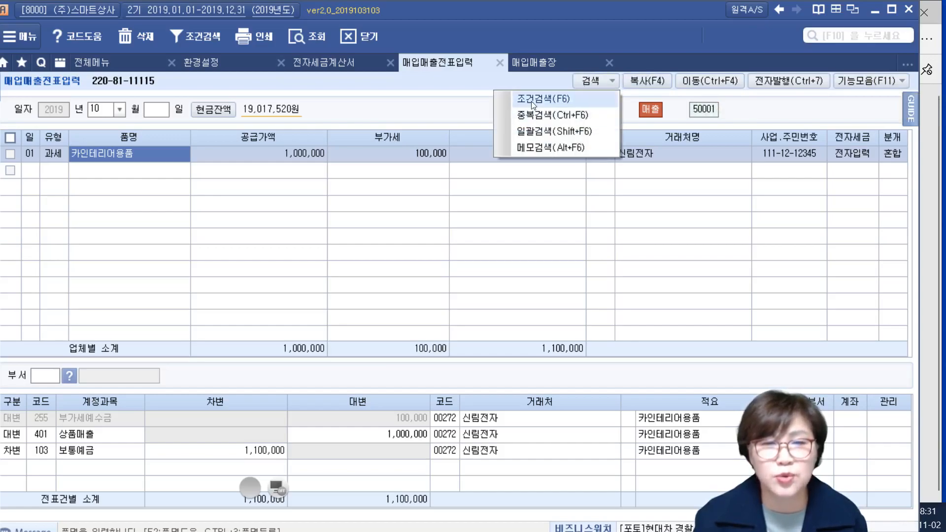
click(533, 102)
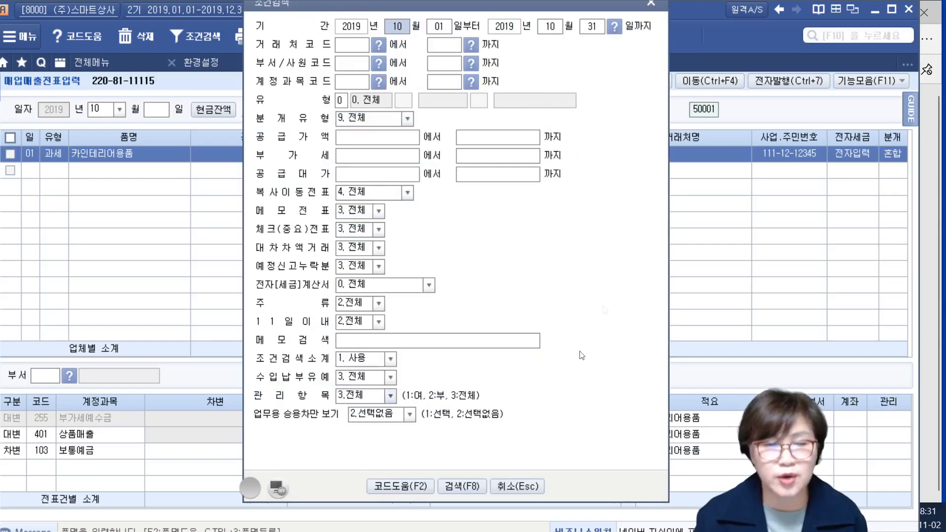
click(524, 486)
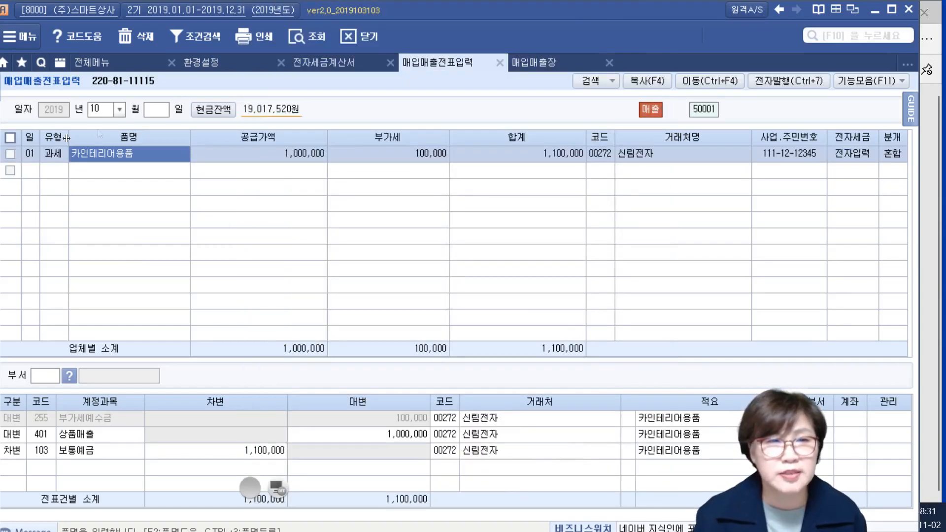
click(10, 154)
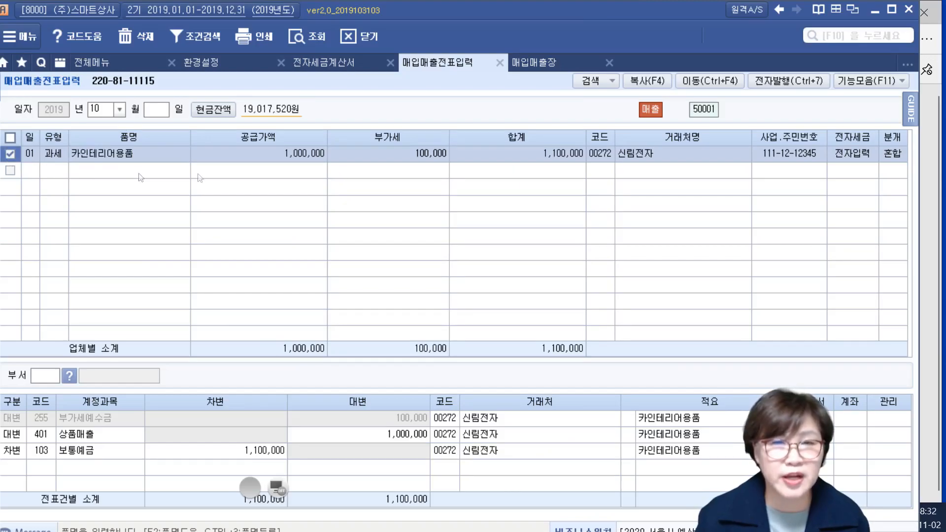
Copy the checked voucher to 2019-10-11 and tick the new day-11 row.
click(645, 79)
text(11)
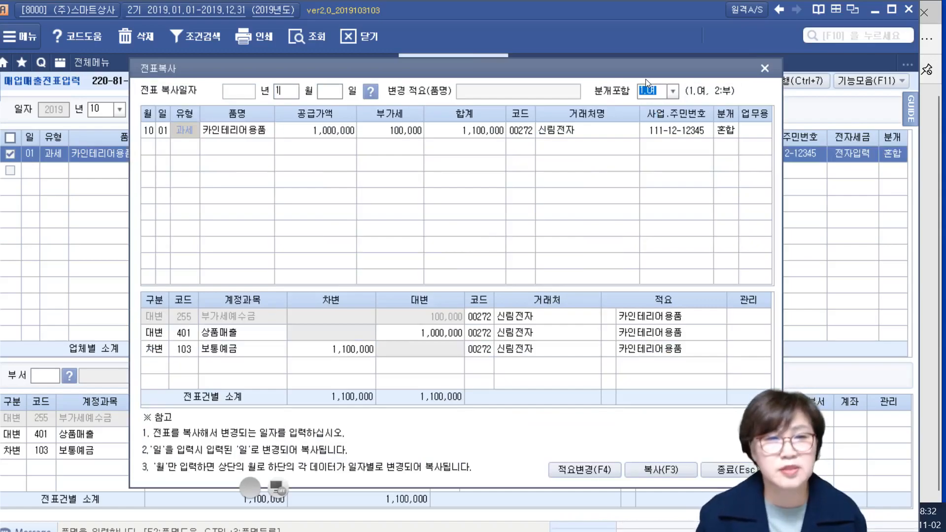
text(0)
text(11)
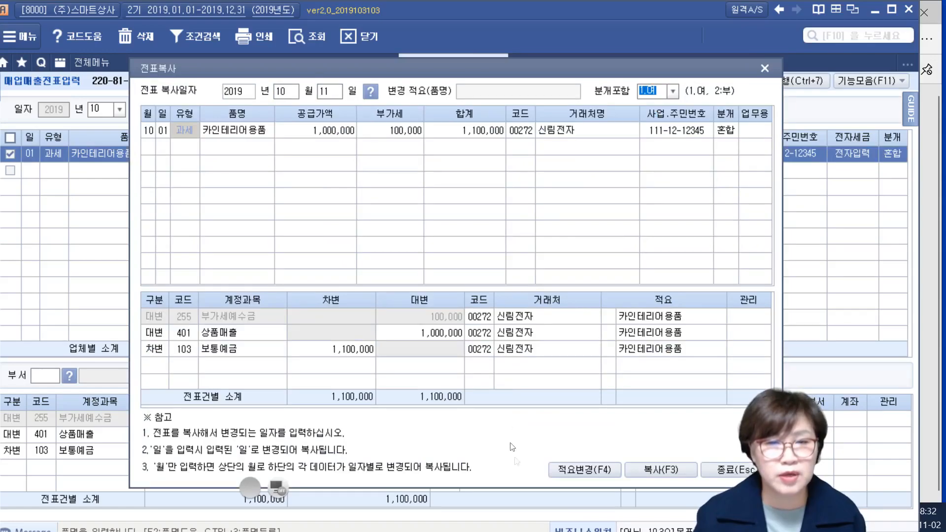
click(650, 469)
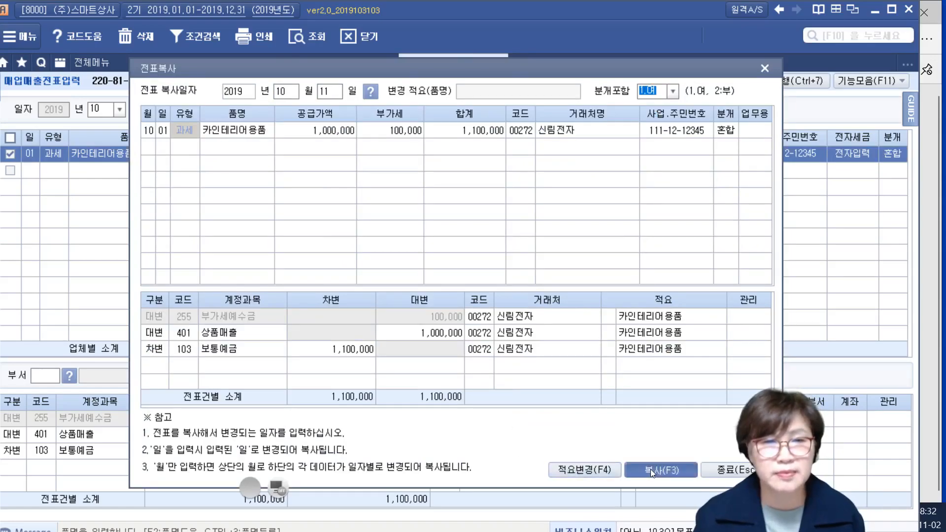
click(471, 293)
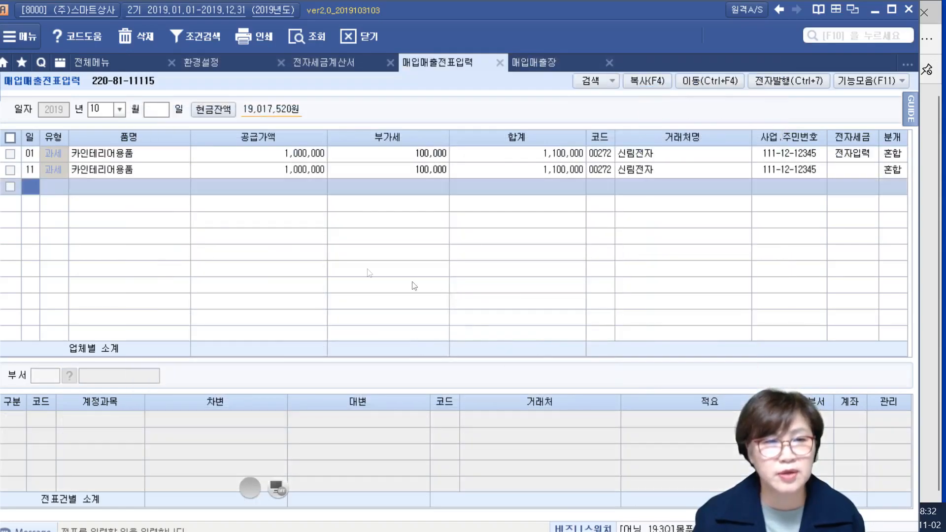
click(90, 169)
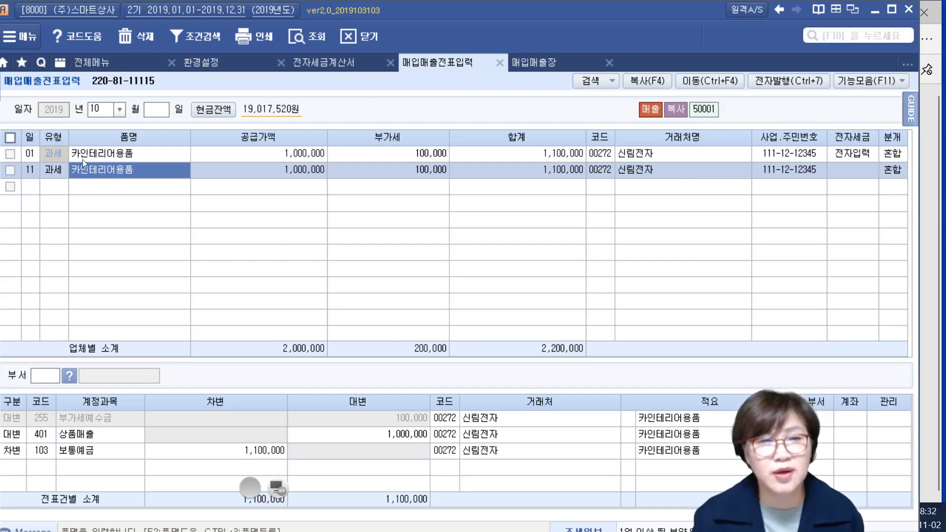
click(9, 170)
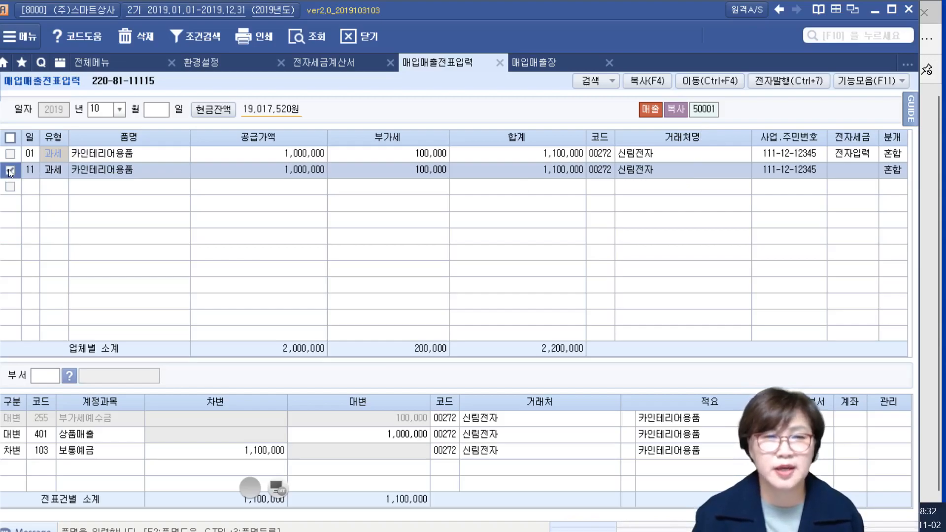
Move the day-11 신림전자 voucher to 2019/10/31 and select the moved row.
click(173, 154)
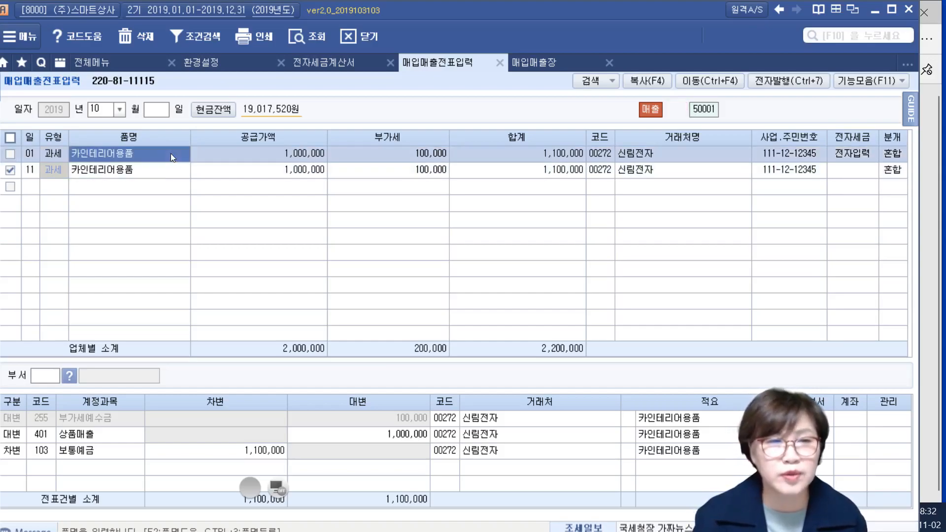
click(148, 174)
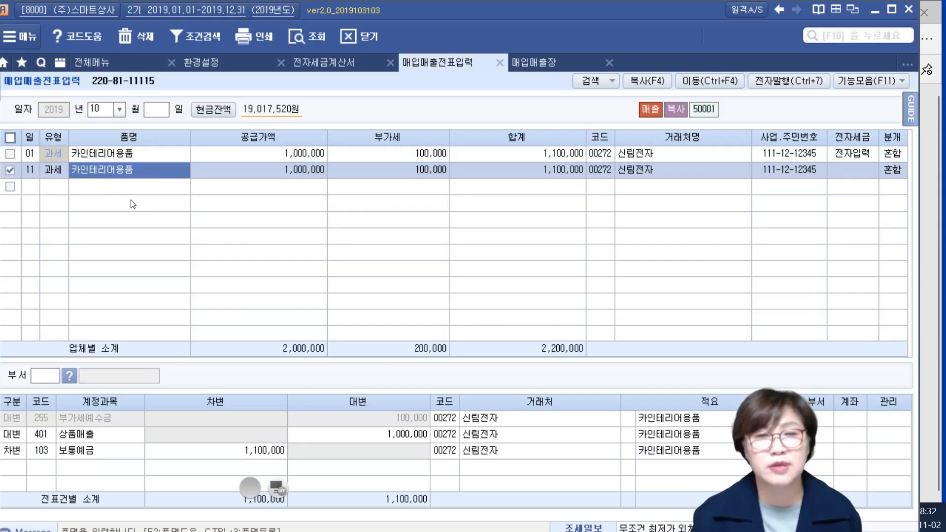
click(703, 79)
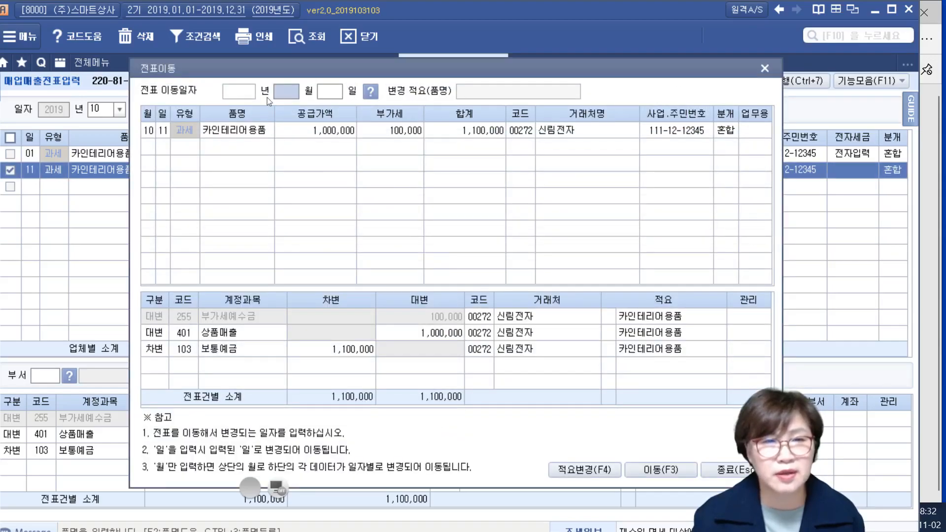
text(1031)
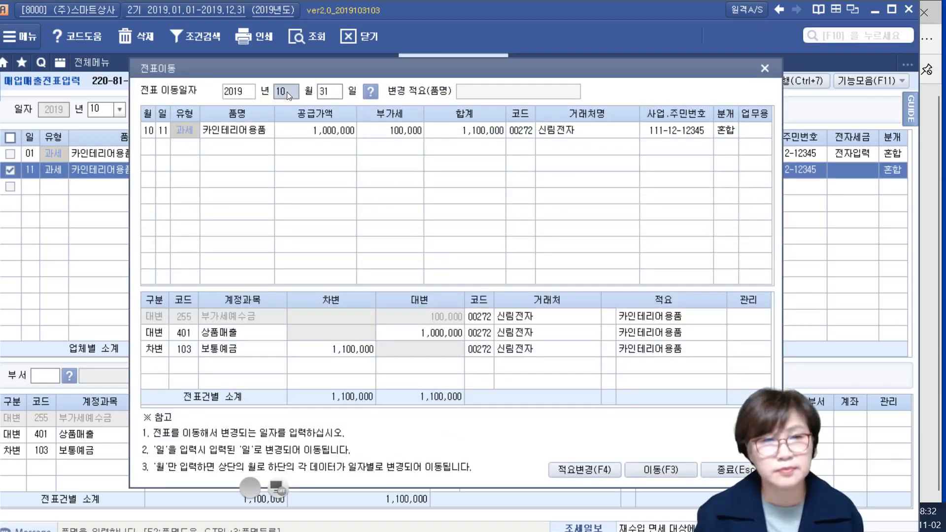
click(667, 470)
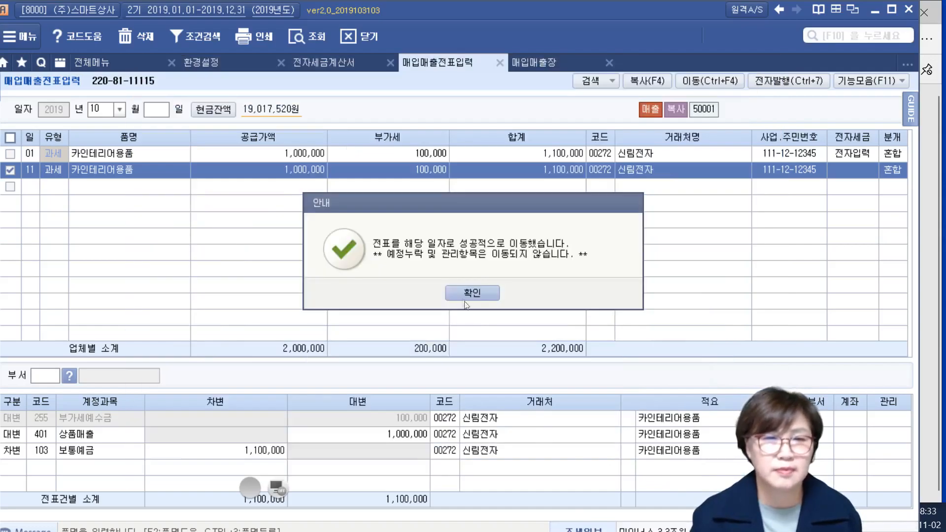
click(462, 295)
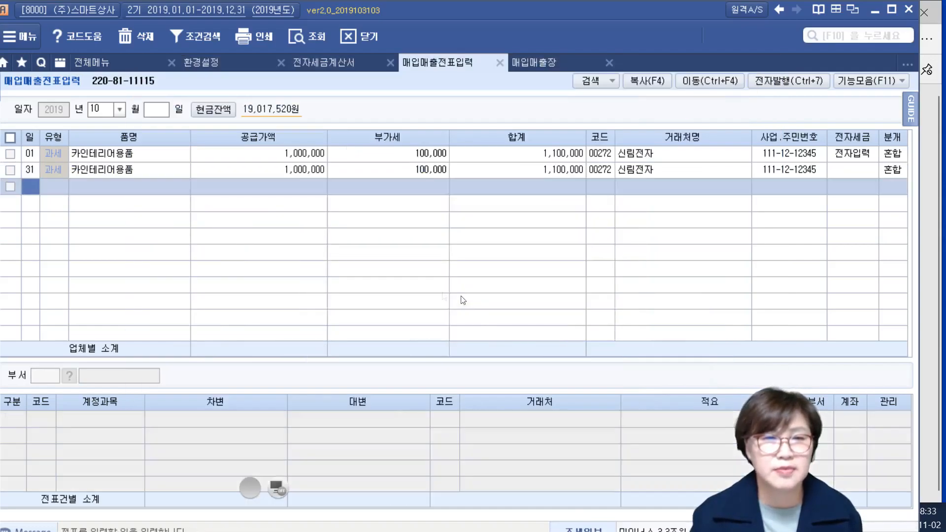
click(95, 168)
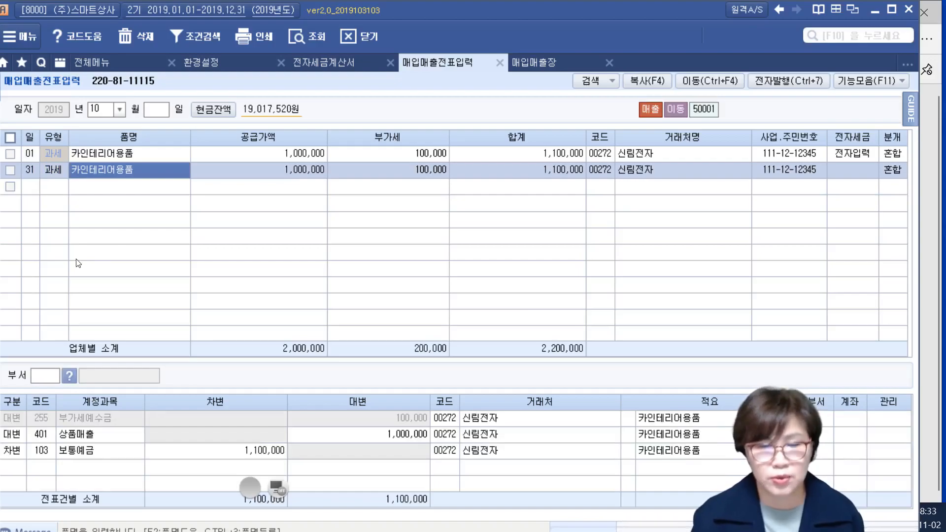
click(142, 182)
click(156, 172)
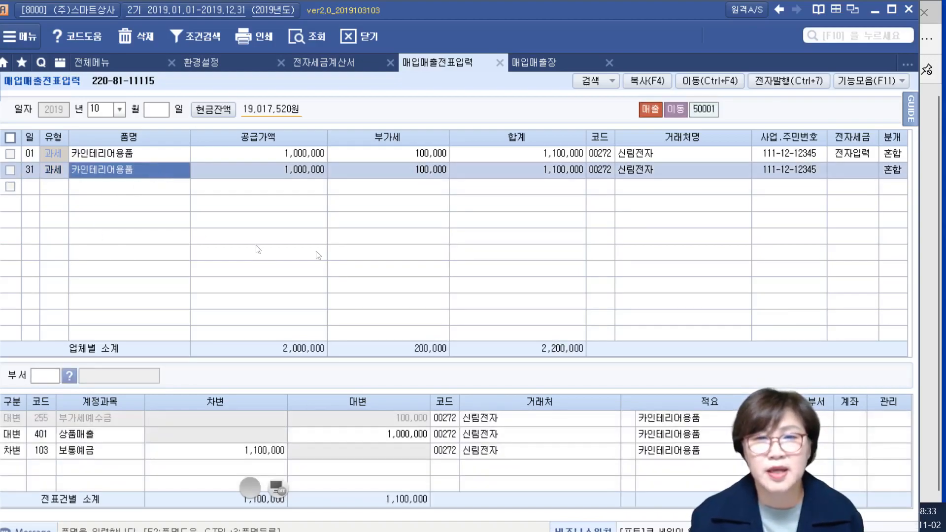
click(892, 79)
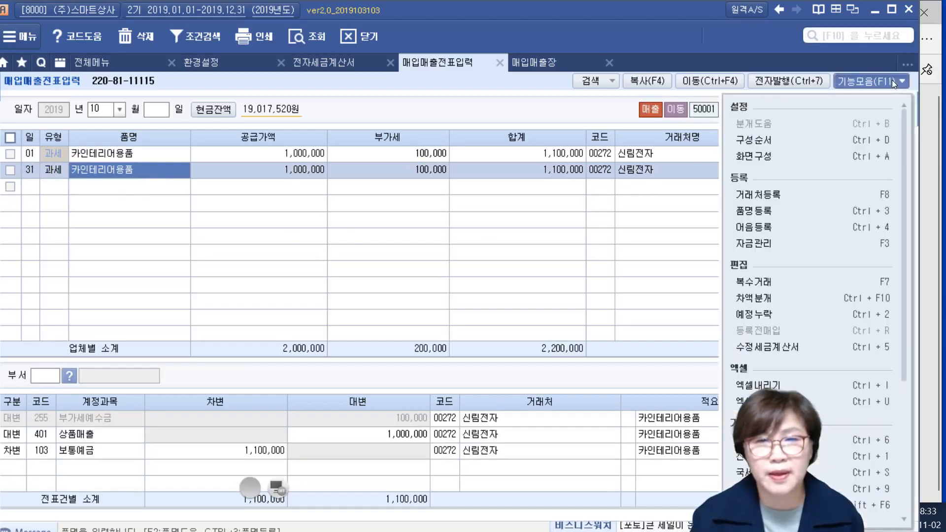
click(771, 155)
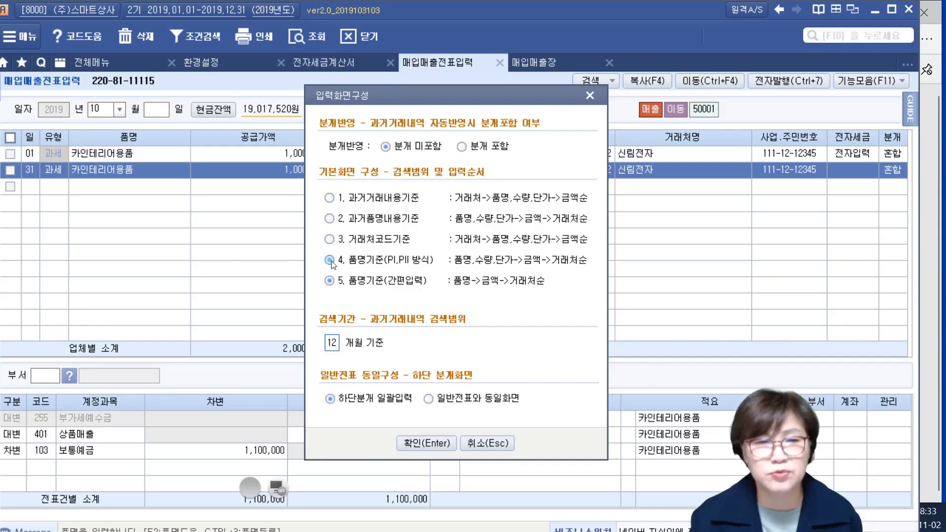
click(436, 443)
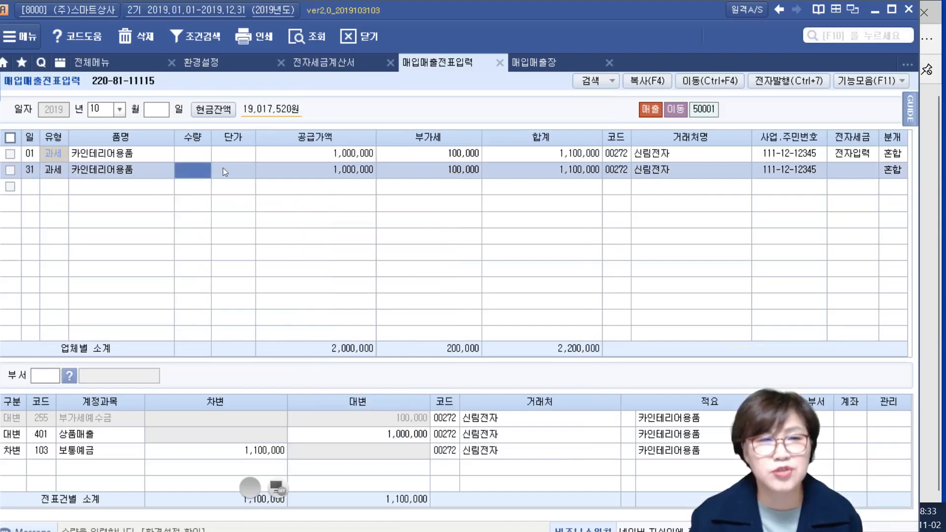
click(324, 172)
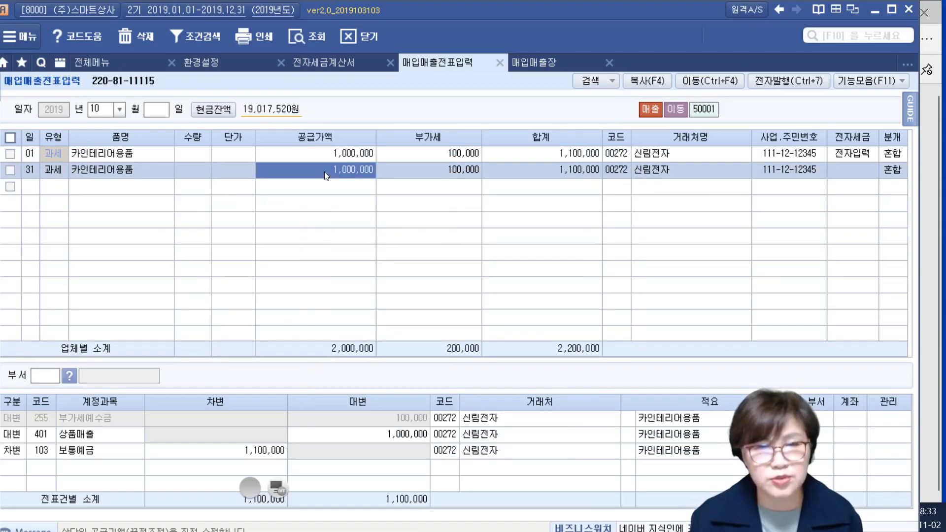
click(900, 82)
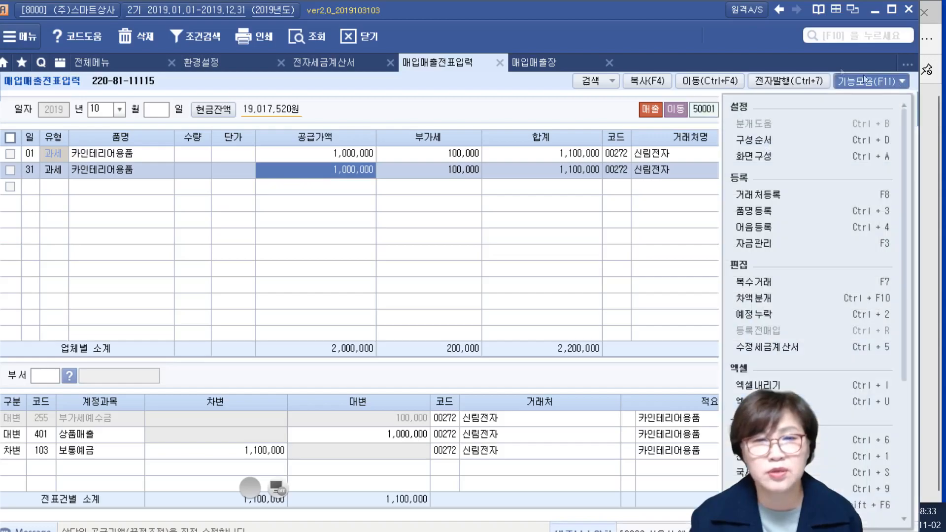
click(760, 155)
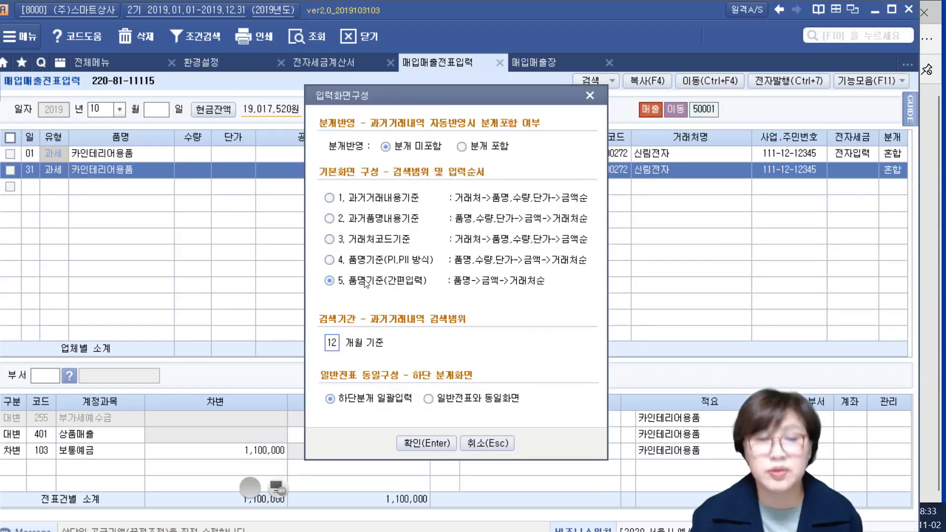
click(426, 446)
click(228, 166)
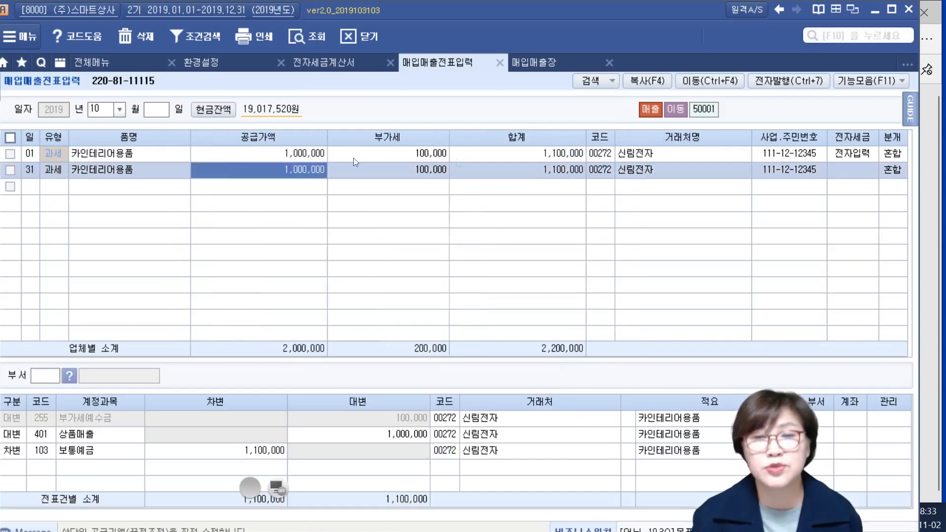
Open the 거래처등록 (F8) details for partner 00272 신림전자 from 기능모음.
click(902, 83)
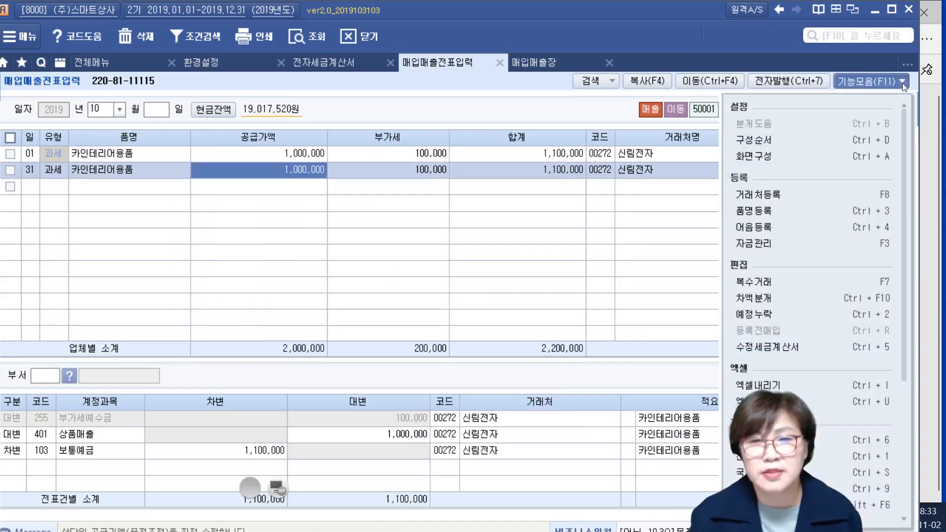
click(755, 198)
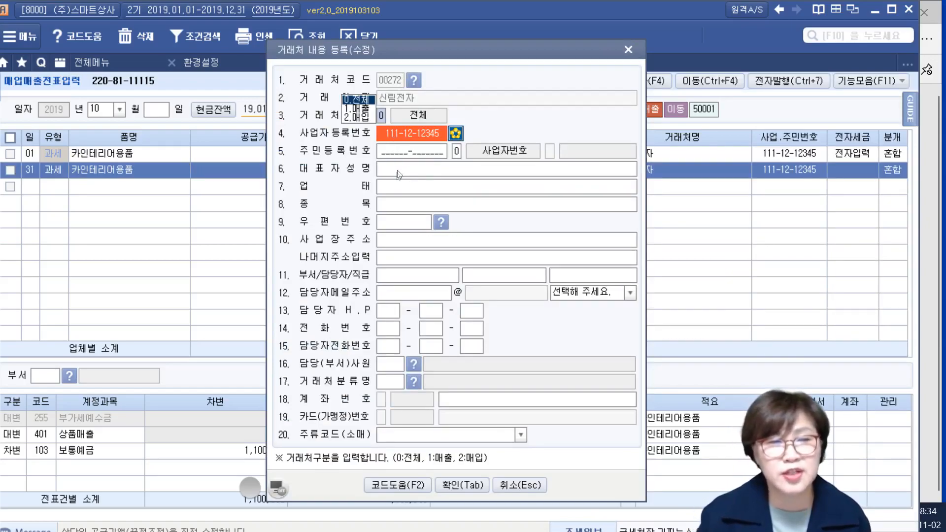
Close the 신림전자 partner dialog and drop down the 기능모음 (F11) list.
click(631, 47)
click(900, 82)
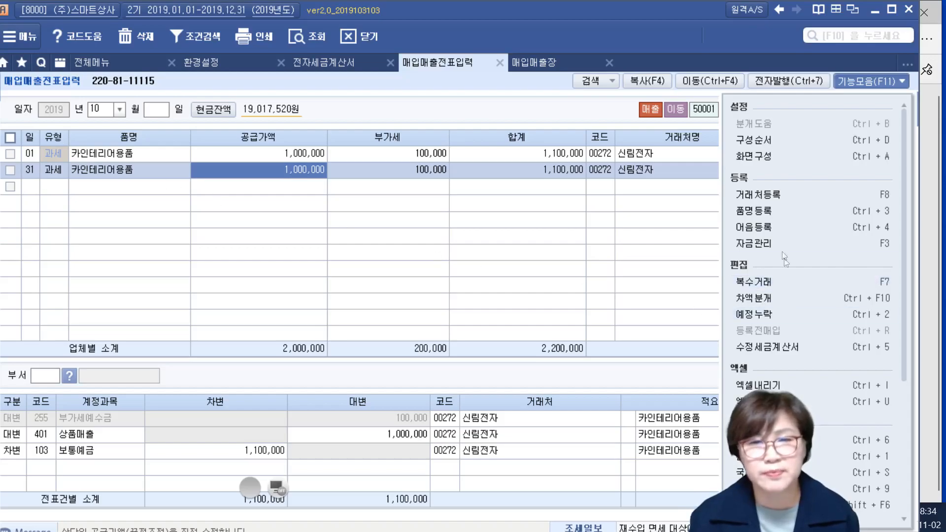
Start 복수거래 (F7) with 갑상품, quantity 10 at unit price 10,000.
click(752, 282)
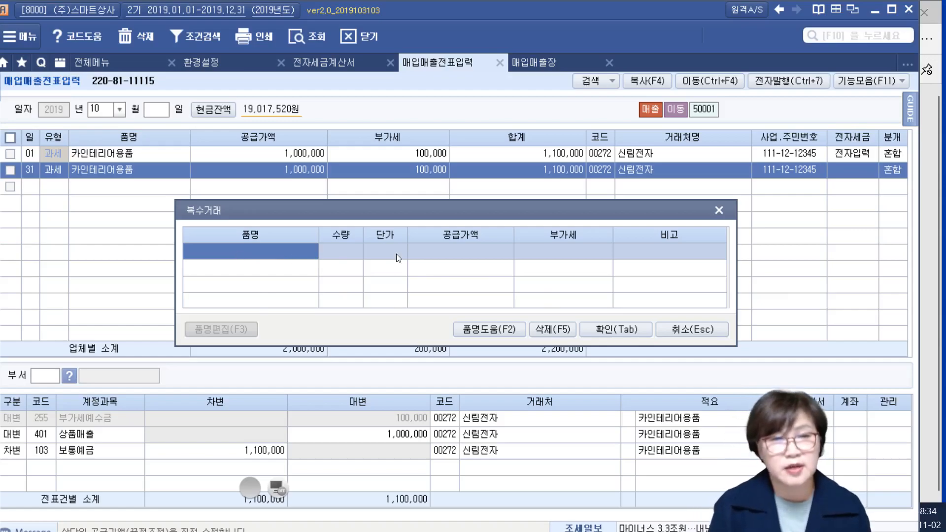
text(갑제)
text(품)
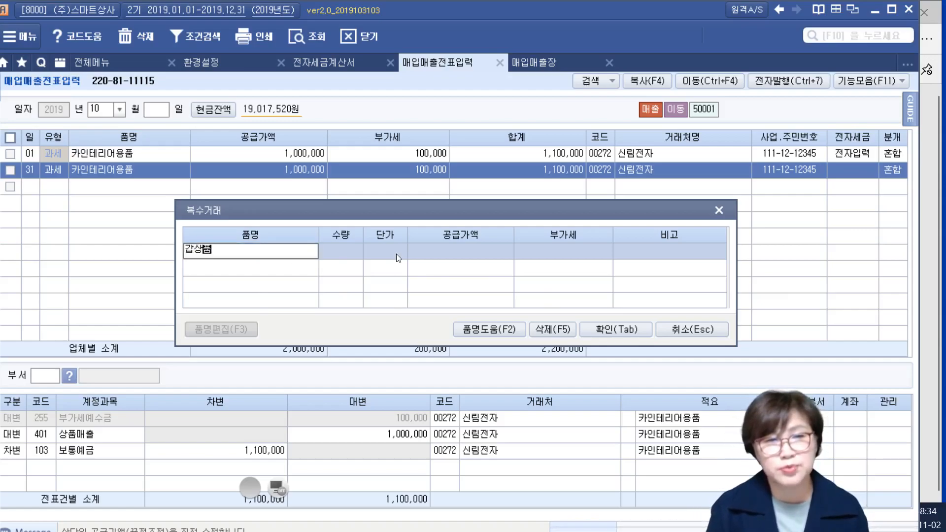
key(Return)
text(10)
key(Return)
text(10000)
key(Return)
key(Return)
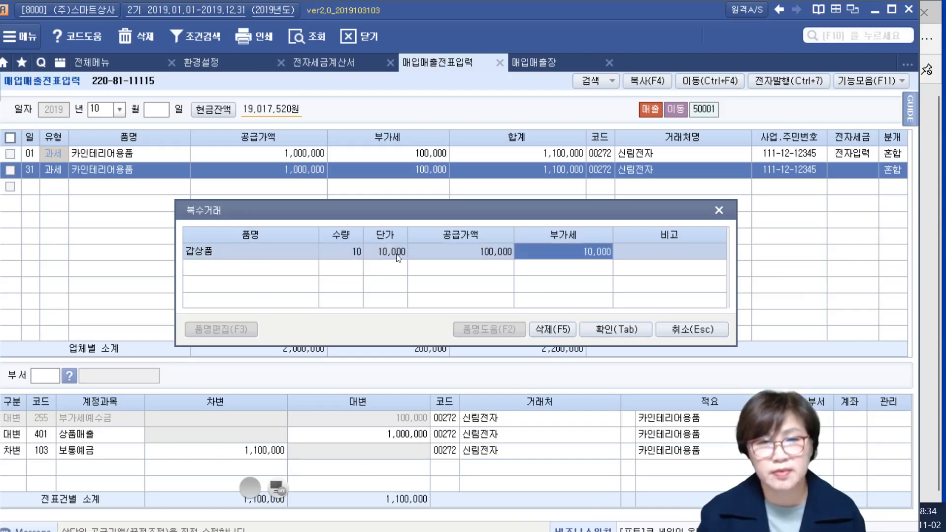
Add 을상품 with quantity 30 at unit price 30,000.
key(Return)
text(ㅇ)
text(을상품)
key(Return)
text(30)
key(Return)
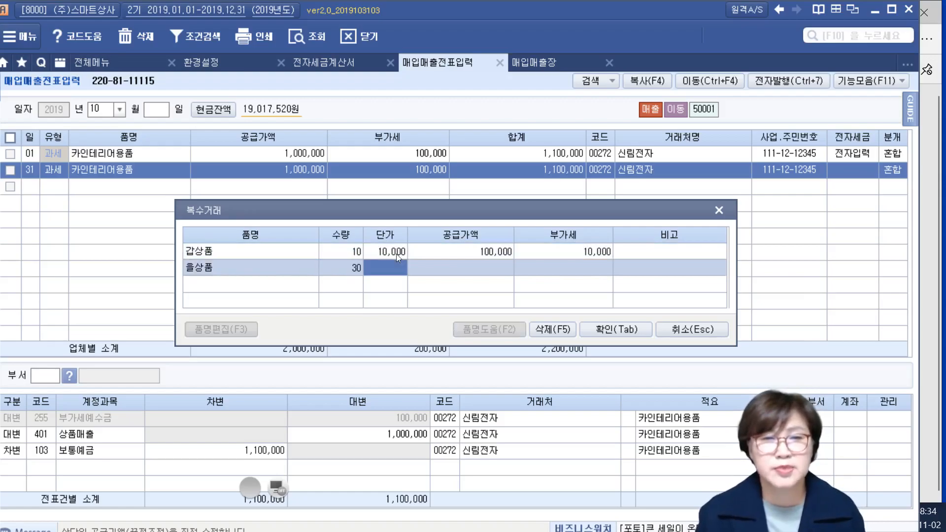
text(30000)
key(Return)
key(Return)
key(Return)
key(Return)
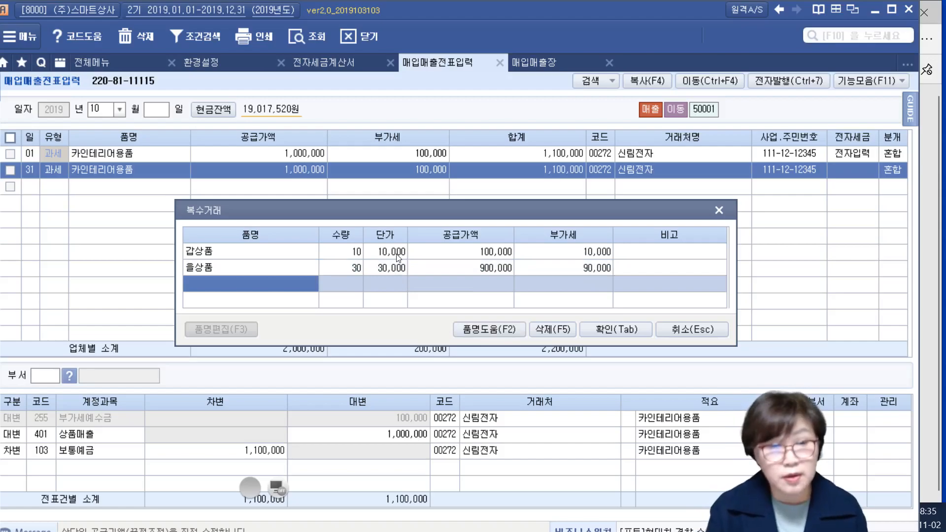
Add 병상품 with quantity 100 at unit price 20,000.
text(병상품)
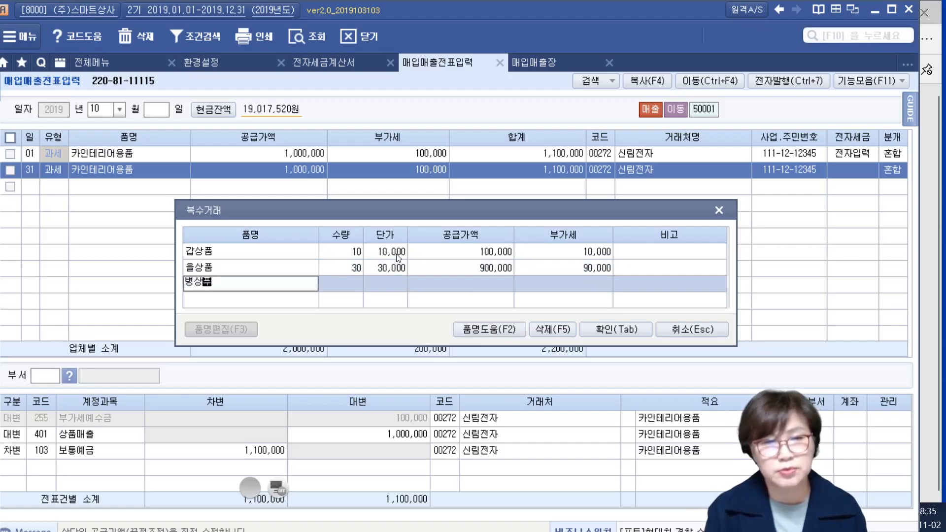
key(Return)
text(100)
key(Return)
text(4)
key(BackSpace)
text(2000000)
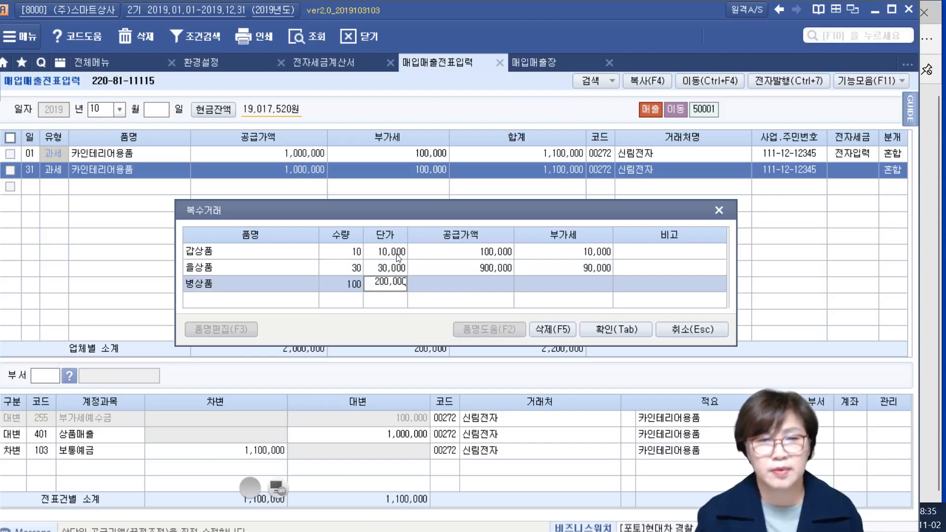
key(BackSpace)
key(Return)
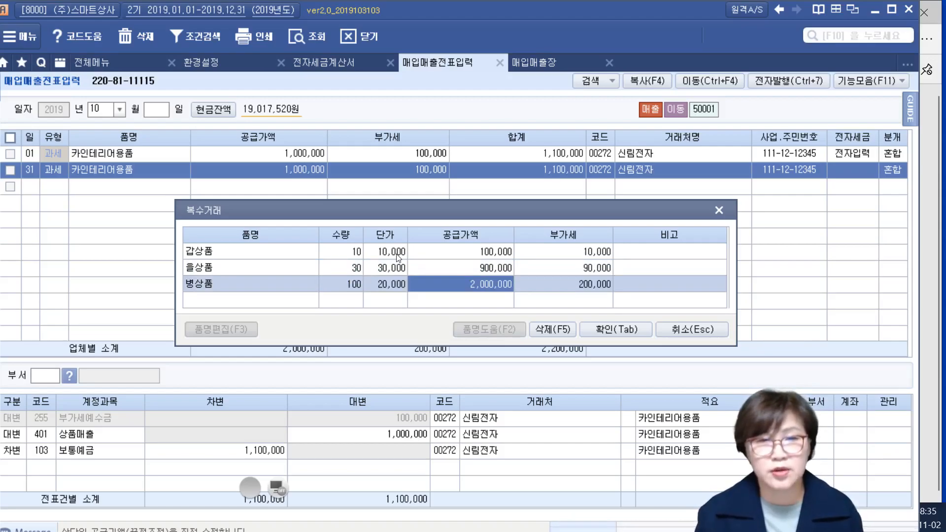
key(Return)
key(Return)
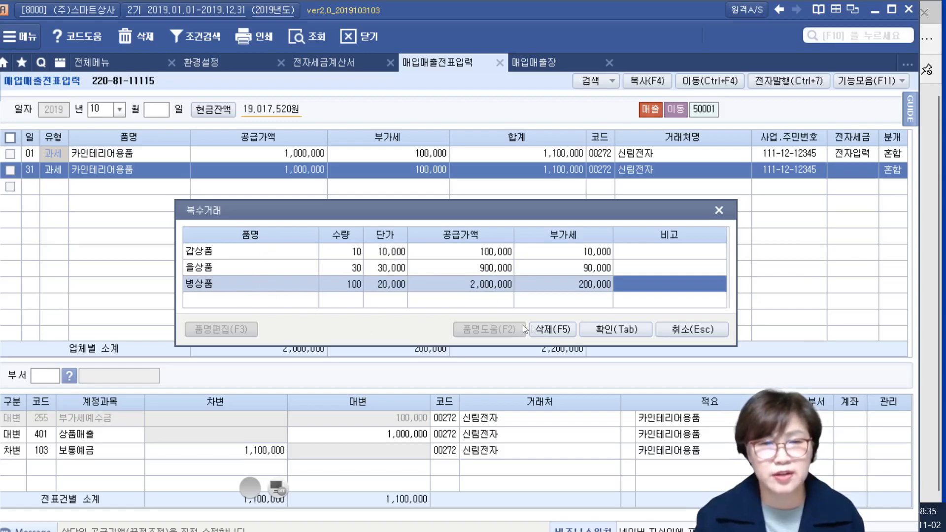
click(622, 330)
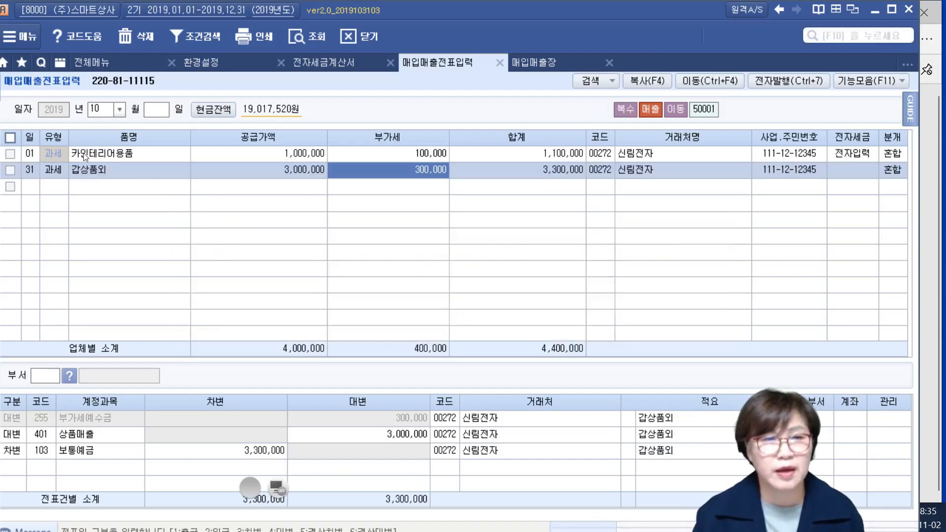
click(140, 176)
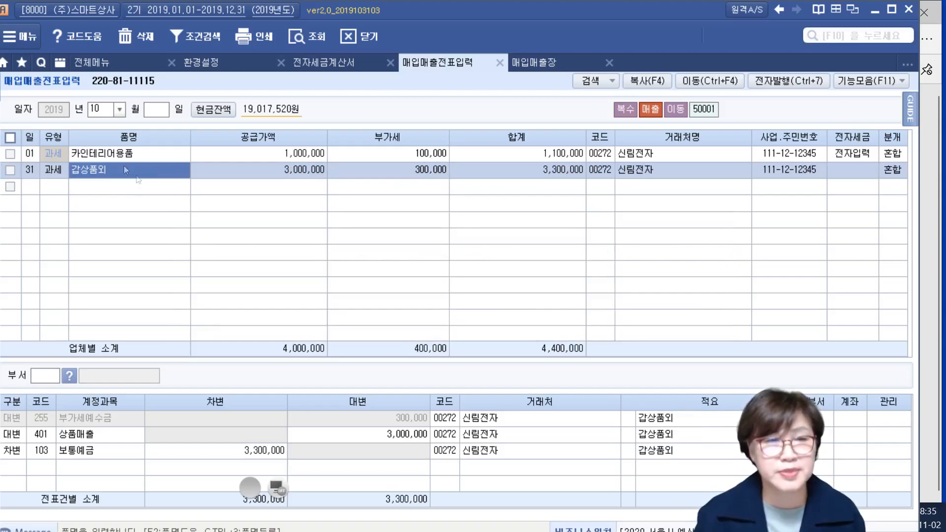
click(236, 167)
click(156, 166)
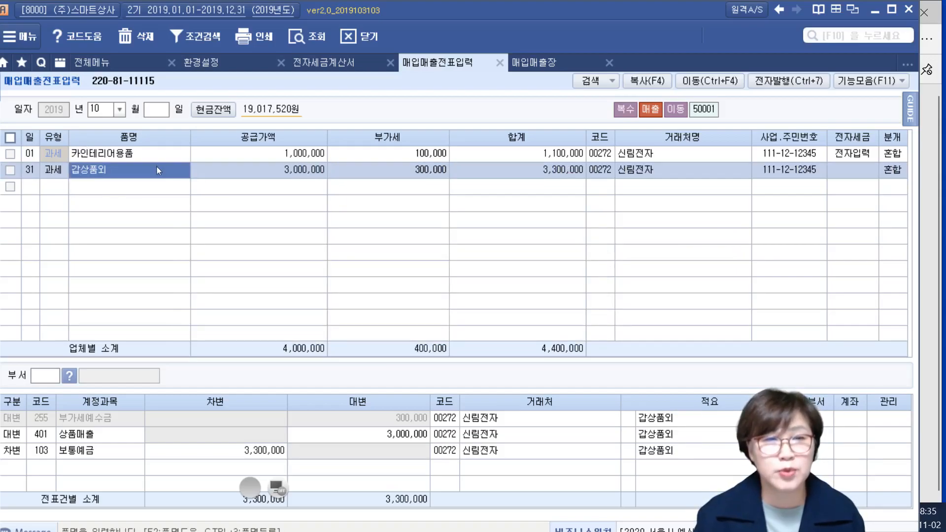
click(227, 176)
click(166, 167)
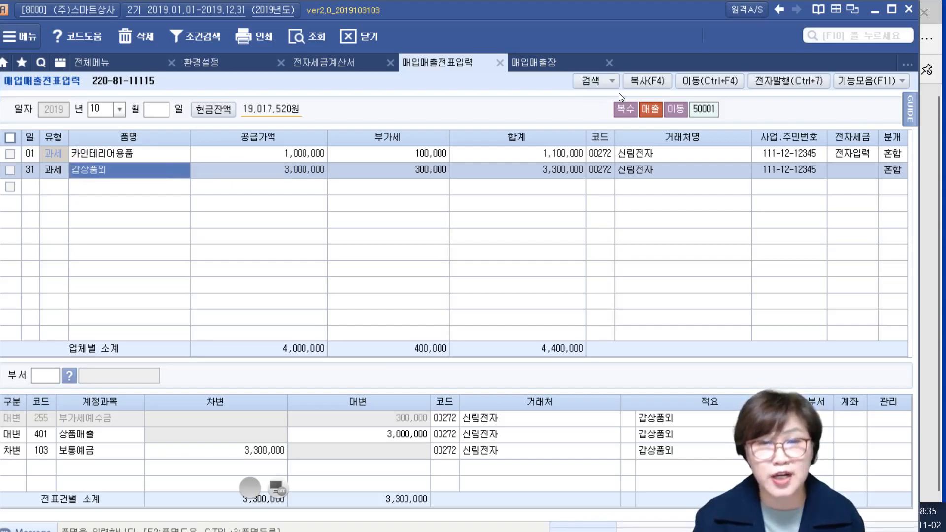
click(158, 182)
click(162, 171)
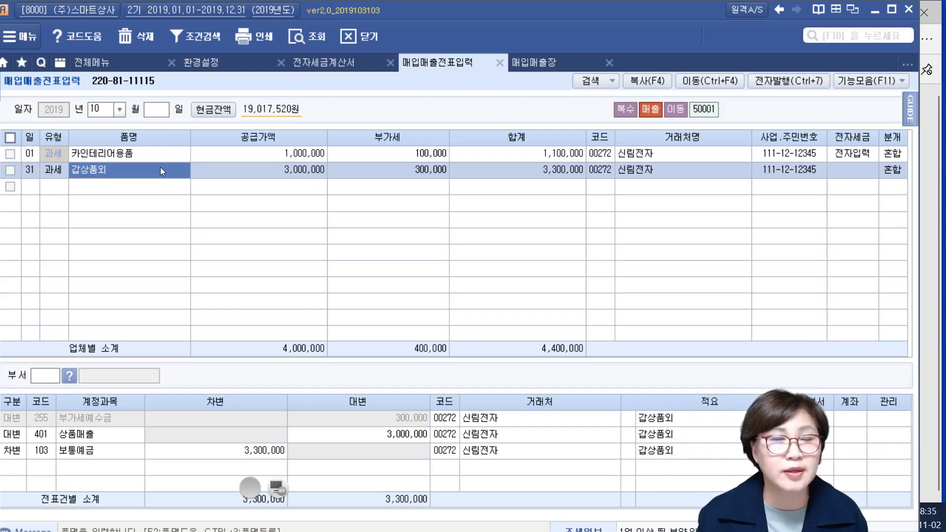
click(141, 160)
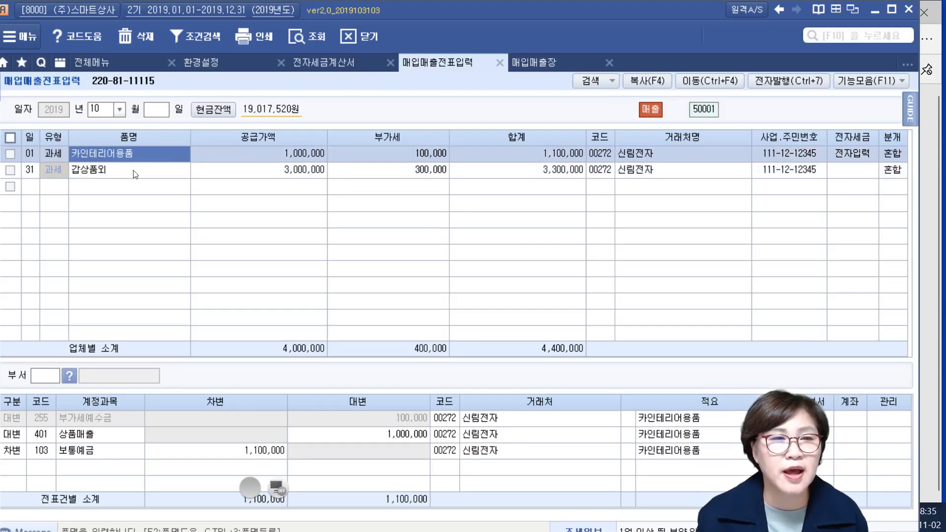
click(135, 174)
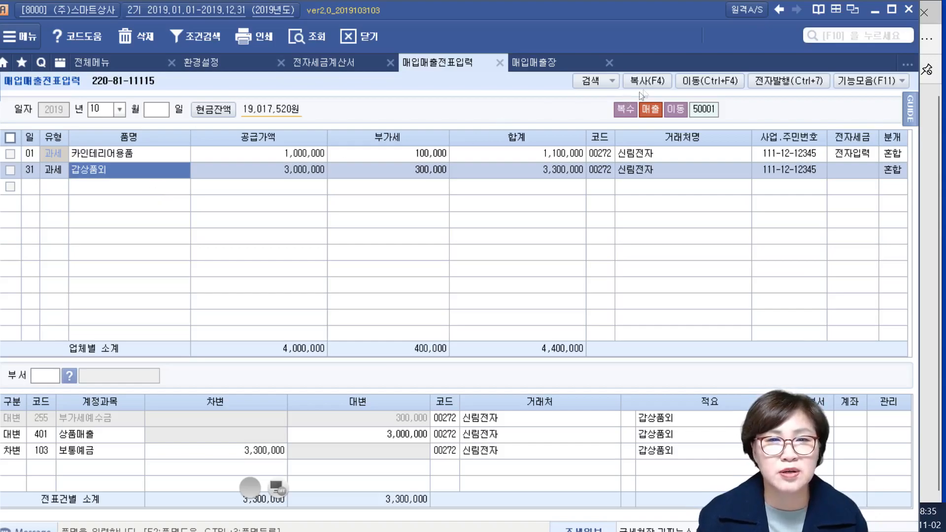
click(896, 81)
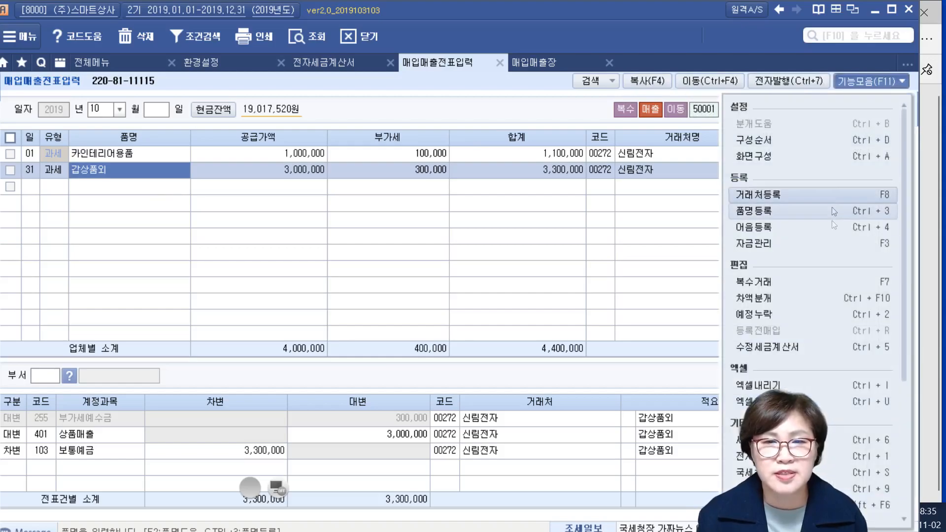
click(787, 284)
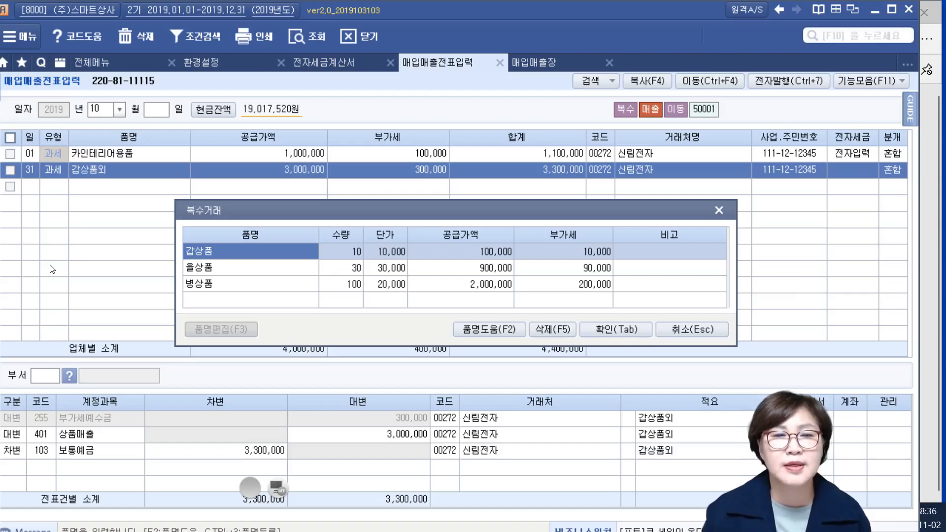
click(723, 209)
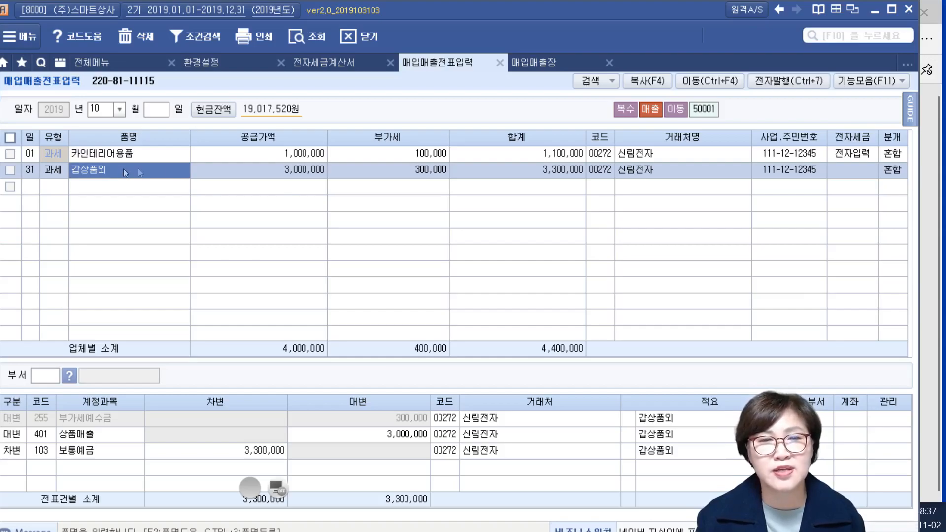
Filter the October 매입매출장 to 2.복수거래 and review the itemised 신림전자 rows.
click(533, 61)
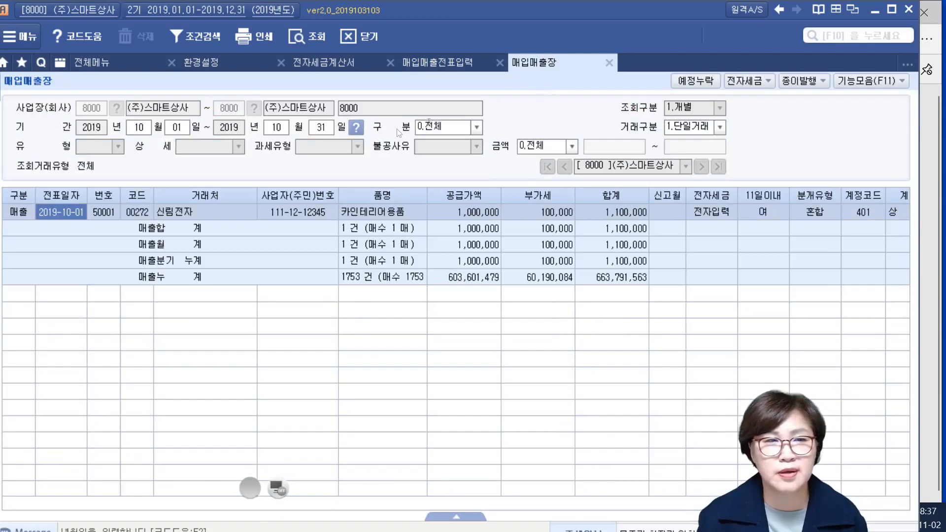
click(721, 127)
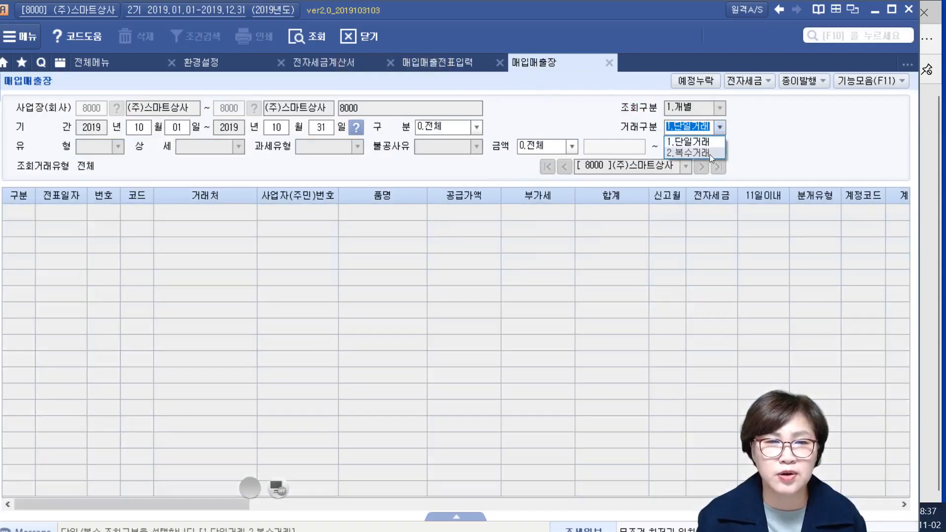
click(709, 153)
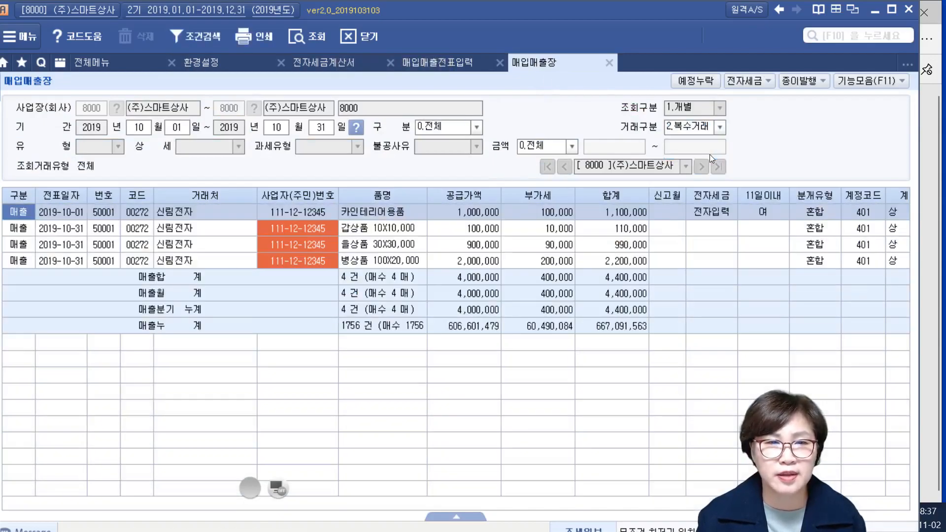
click(207, 232)
click(209, 245)
click(213, 259)
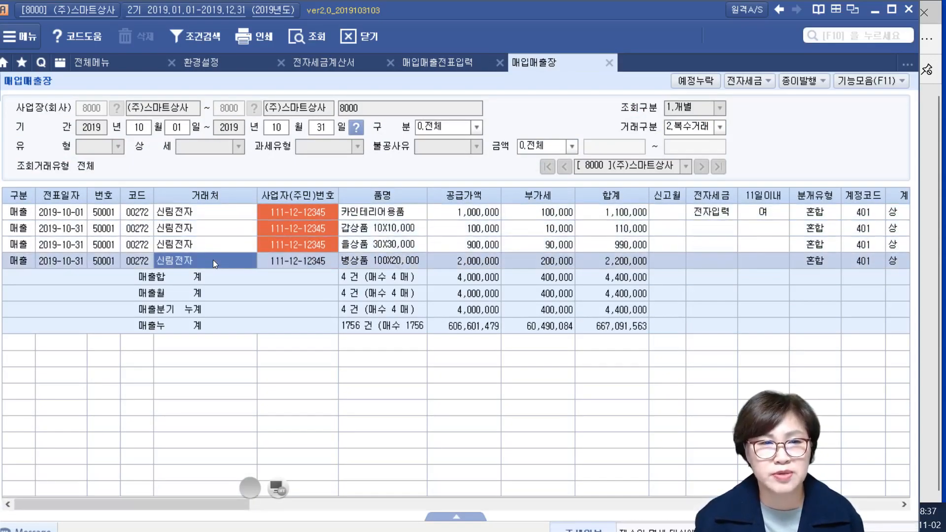
Switch the filter to 1.단일거래, select the 갑상품외 entry, then return to 매입매출전표입력.
click(720, 126)
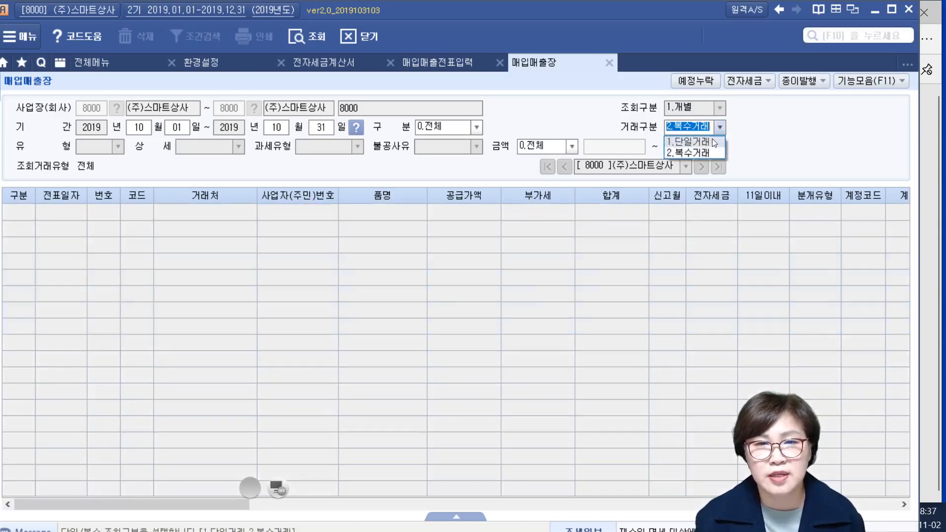
click(713, 143)
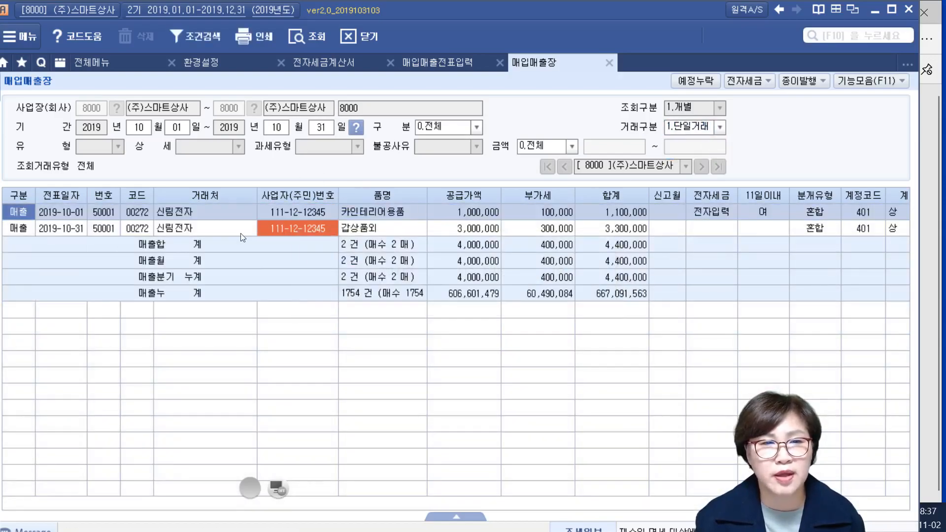
click(397, 231)
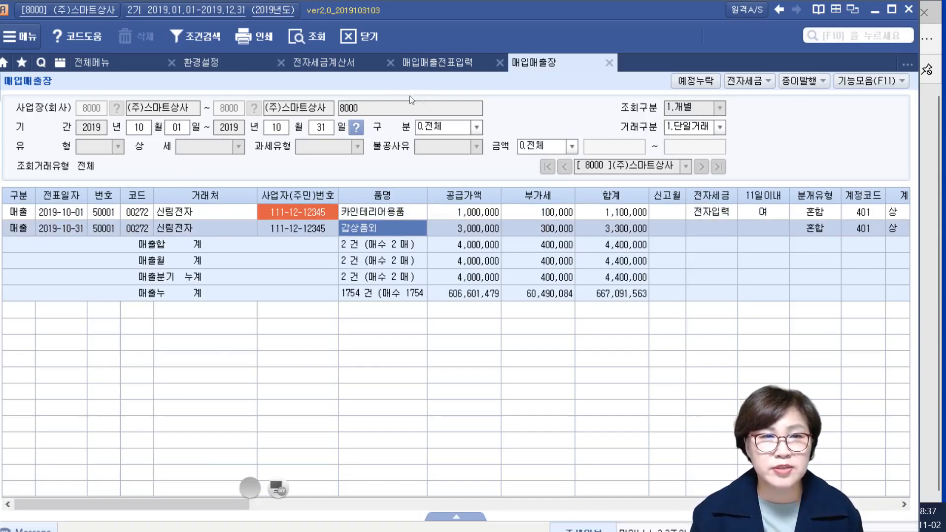
click(435, 65)
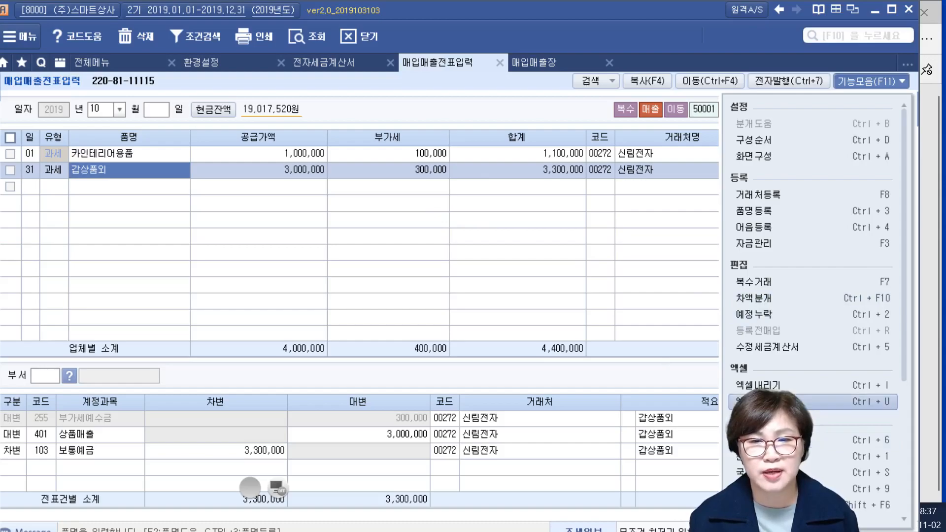
Bring up the Ctrl+6 tax invoice print conditions, cancel without printing, and expand the annotation toolbar.
click(815, 441)
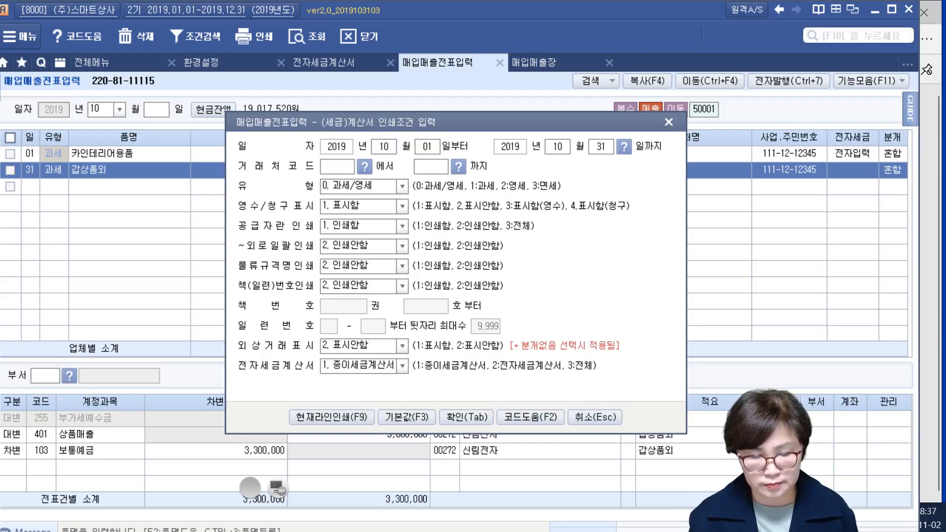
click(616, 418)
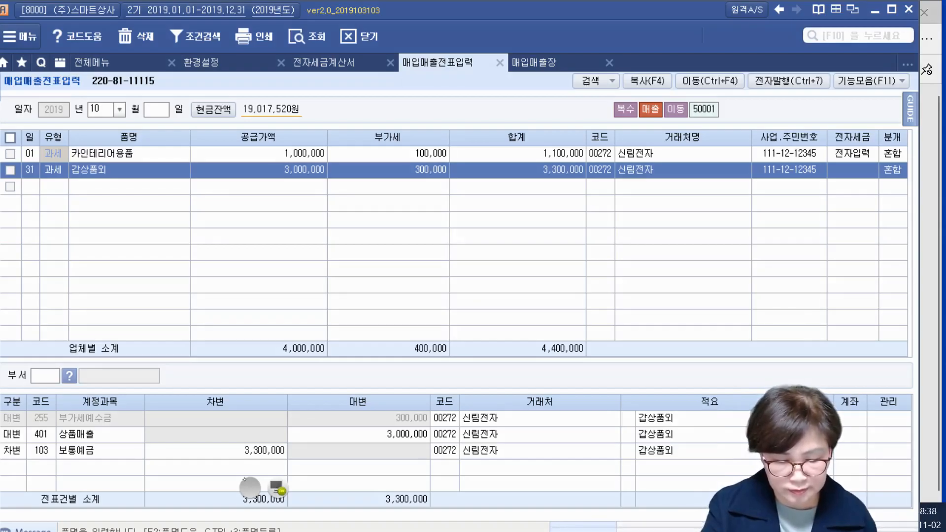
click(256, 494)
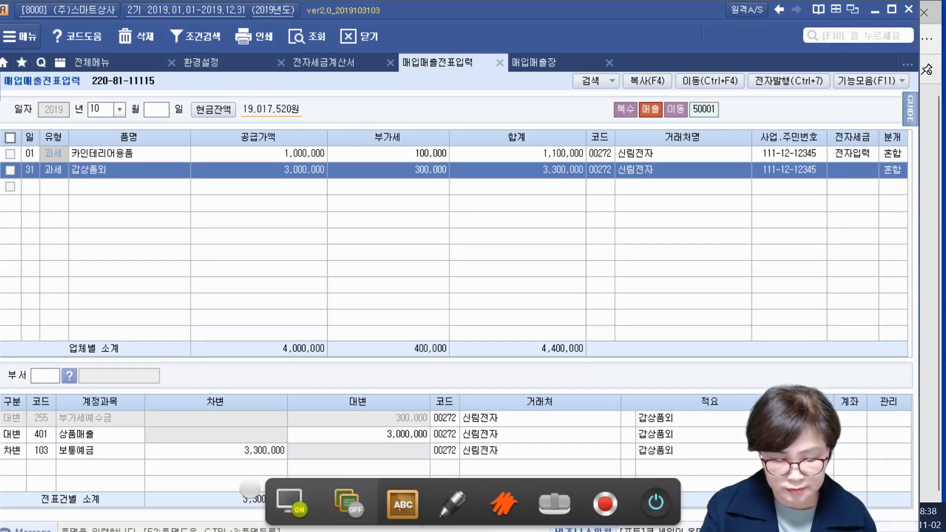
Cover the screen with a green chalkboard and handwrite the heading 매입매출전표.
click(399, 505)
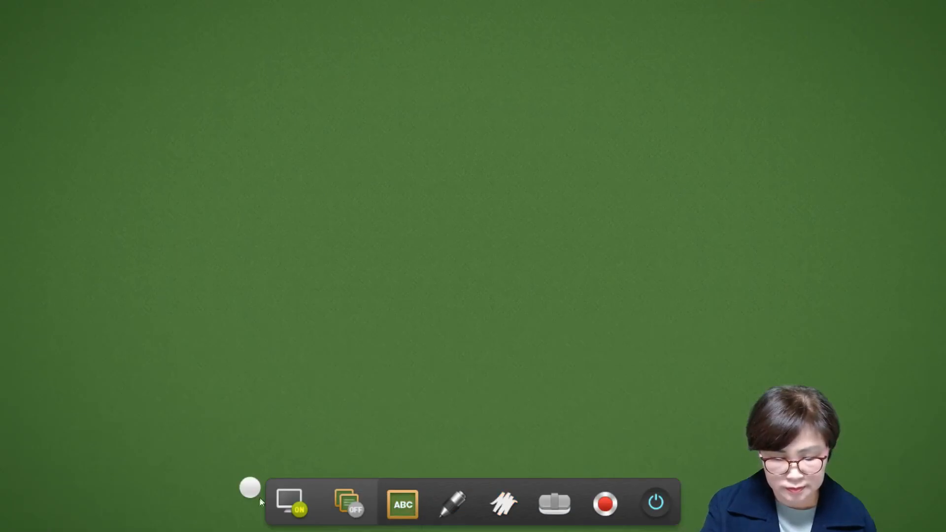
click(251, 487)
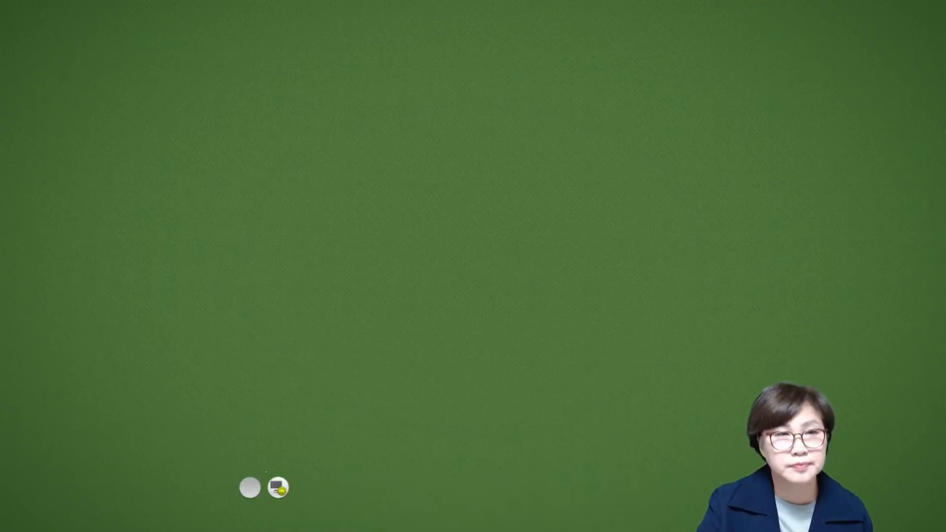
drag(76, 87, 99, 104)
drag(103, 75, 168, 91)
drag(182, 75, 193, 101)
drag(210, 73, 223, 66)
mouse_move(282, 72)
mouse_down()
mouse_move(327, 59)
mouse_move(333, 79)
mouse_up()
drag(311, 98, 328, 106)
mouse_move(345, 63)
mouse_down()
mouse_move(367, 55)
mouse_move(351, 82)
mouse_up()
drag(361, 67, 359, 81)
drag(338, 90, 368, 77)
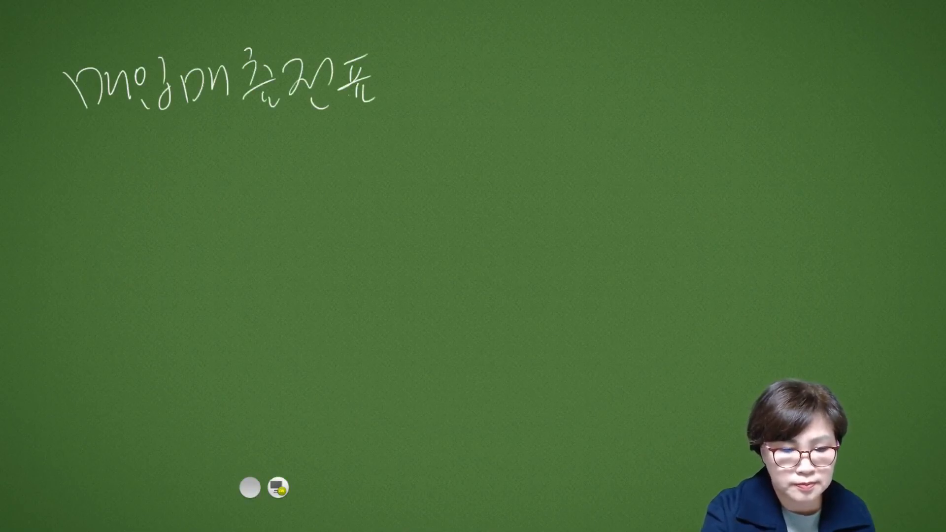
Underline the heading and handwrite 부가세 관련 거래 beneath it.
drag(65, 148, 407, 132)
drag(93, 171, 117, 168)
mouse_move(98, 183)
mouse_down()
mouse_move(119, 181)
mouse_move(139, 224)
mouse_up()
mouse_move(157, 180)
mouse_down()
mouse_move(158, 228)
mouse_move(174, 197)
mouse_up()
drag(182, 186, 169, 210)
drag(177, 198, 201, 196)
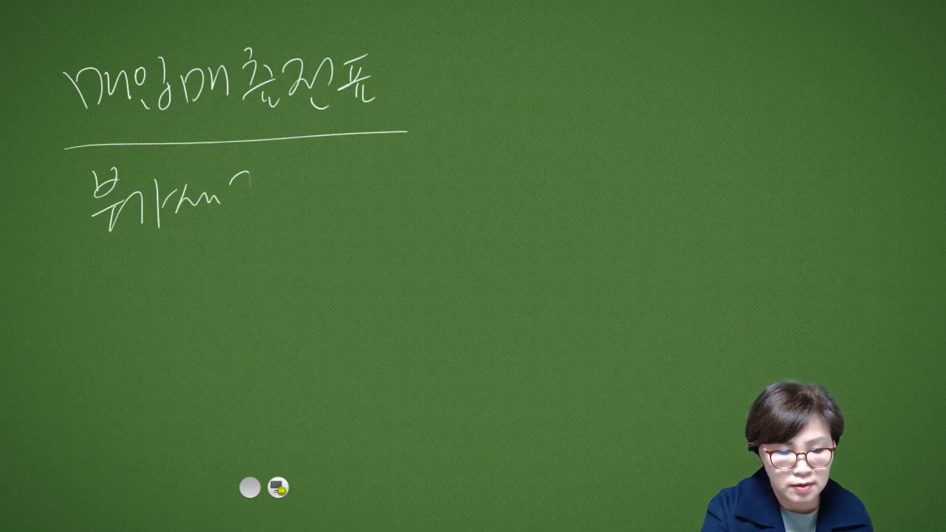
drag(329, 168, 329, 203)
mouse_move(319, 208)
mouse_down()
mouse_move(328, 216)
mouse_move(359, 212)
mouse_up()
drag(370, 182, 370, 210)
mouse_move(382, 172)
mouse_down()
mouse_move(382, 219)
mouse_move(422, 179)
mouse_up()
drag(419, 194, 431, 220)
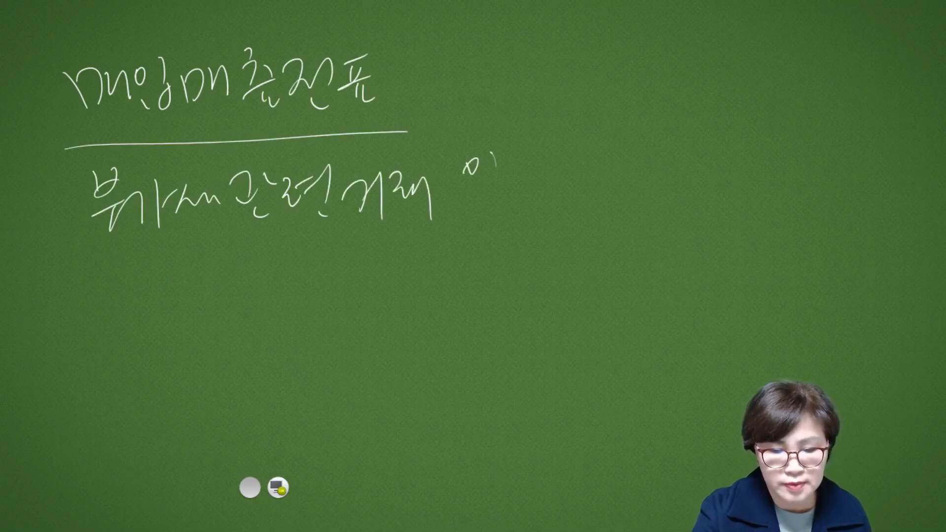